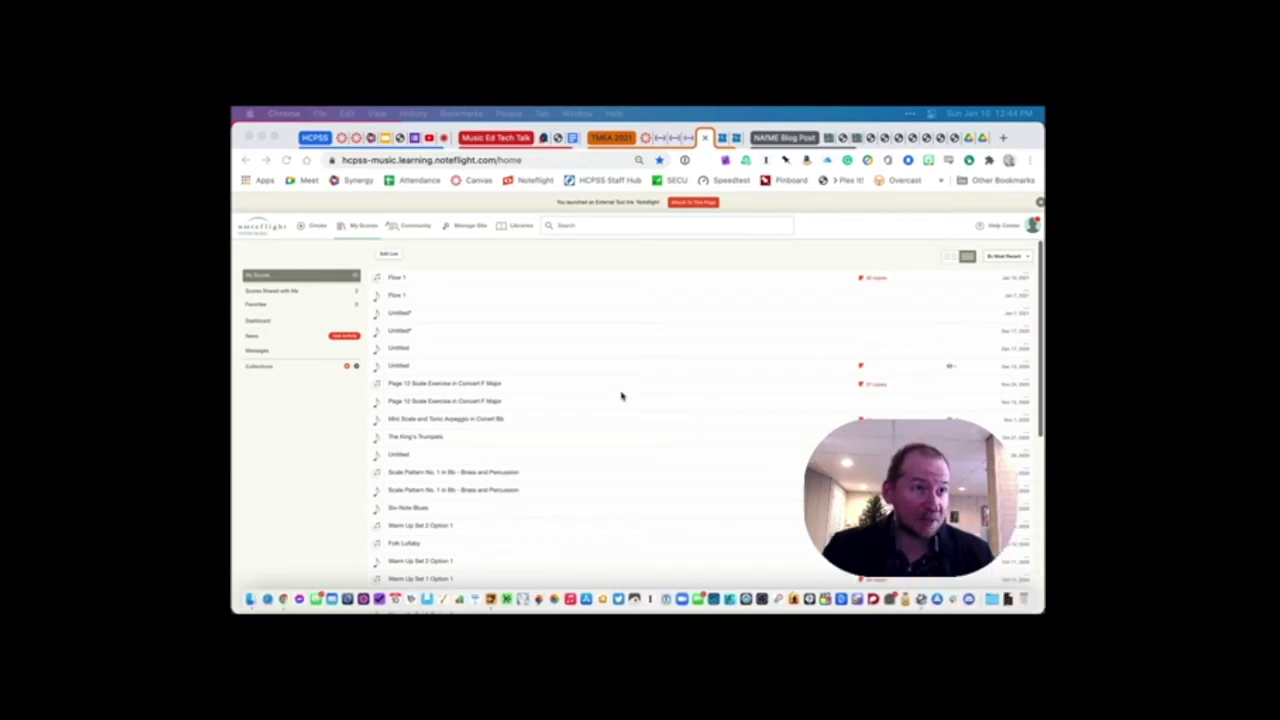
- Open the score "Page 12 Scale Exercise in Concert F Major" and expand the SoundCheck section of its score details
scroll(624, 394, down, 1)
scroll(624, 394, down, 4)
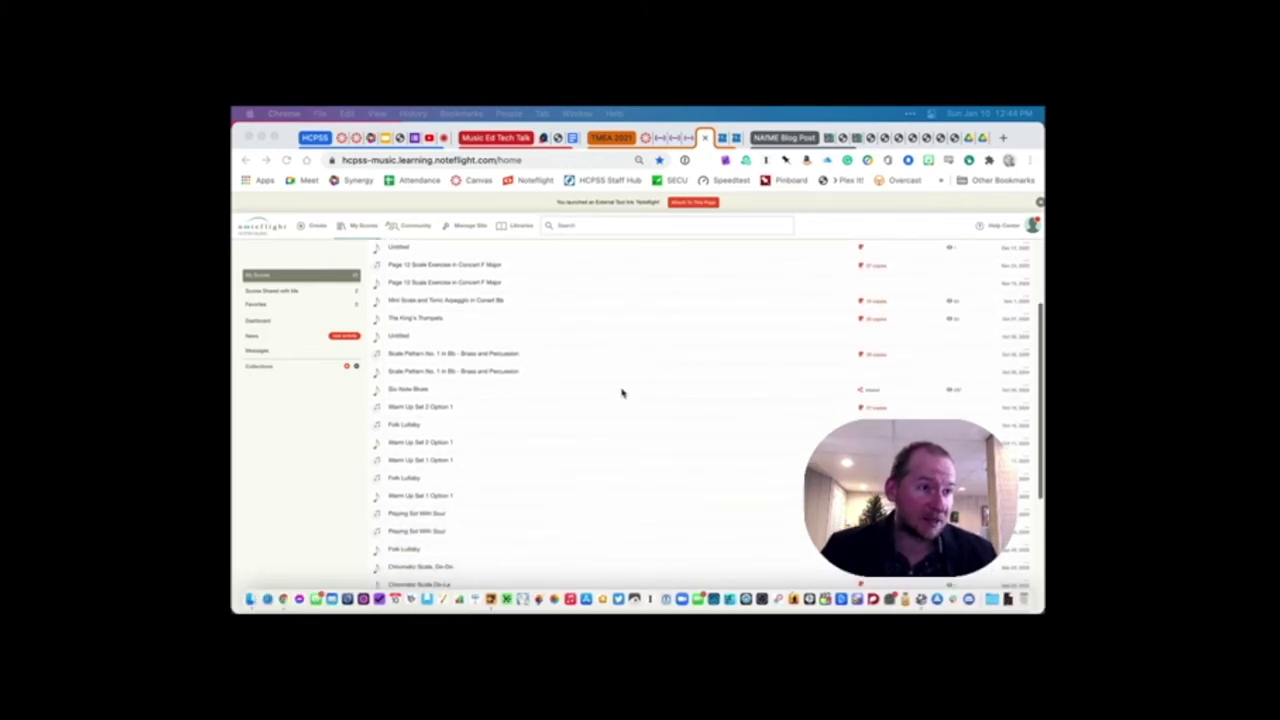
scroll(621, 393, up, 5)
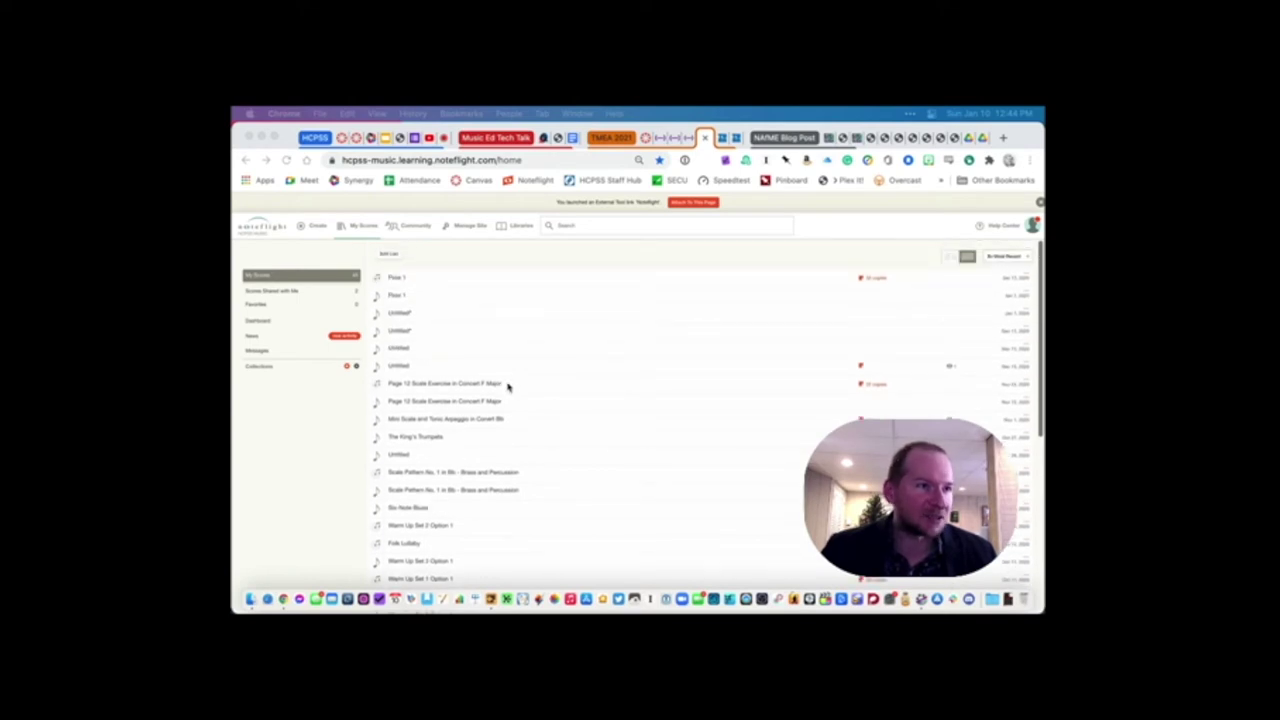
click(476, 386)
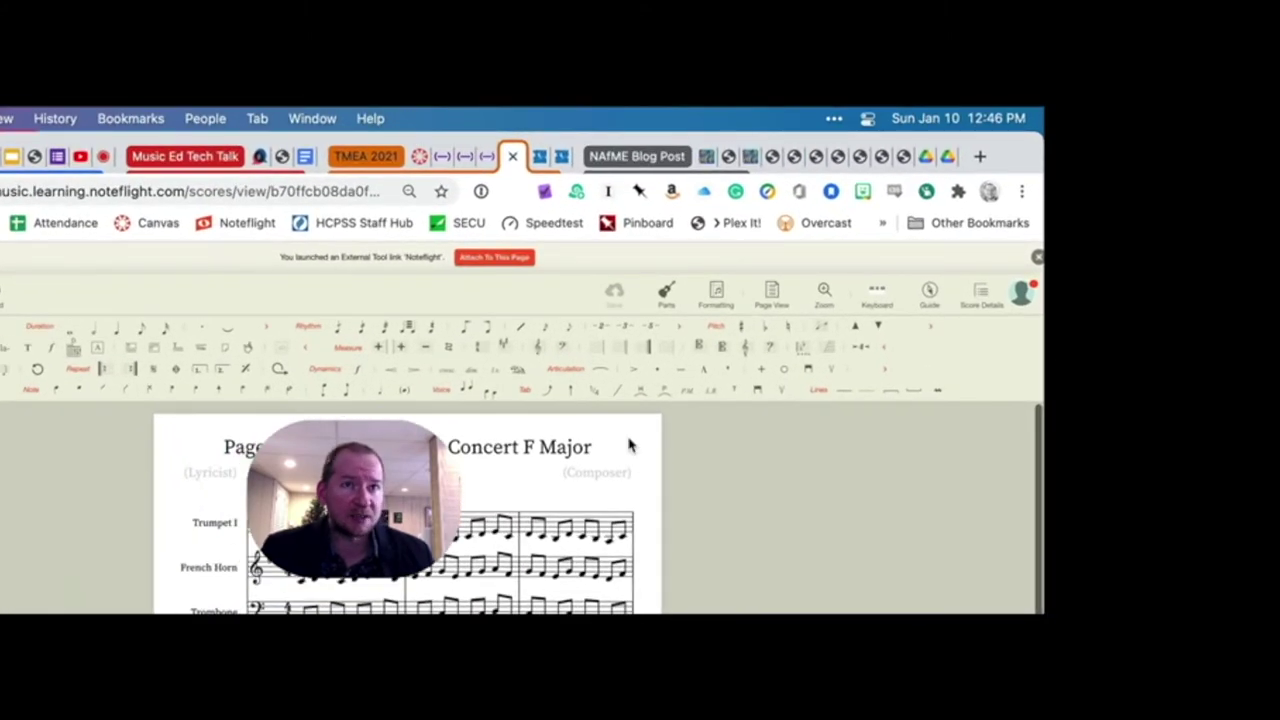
click(982, 298)
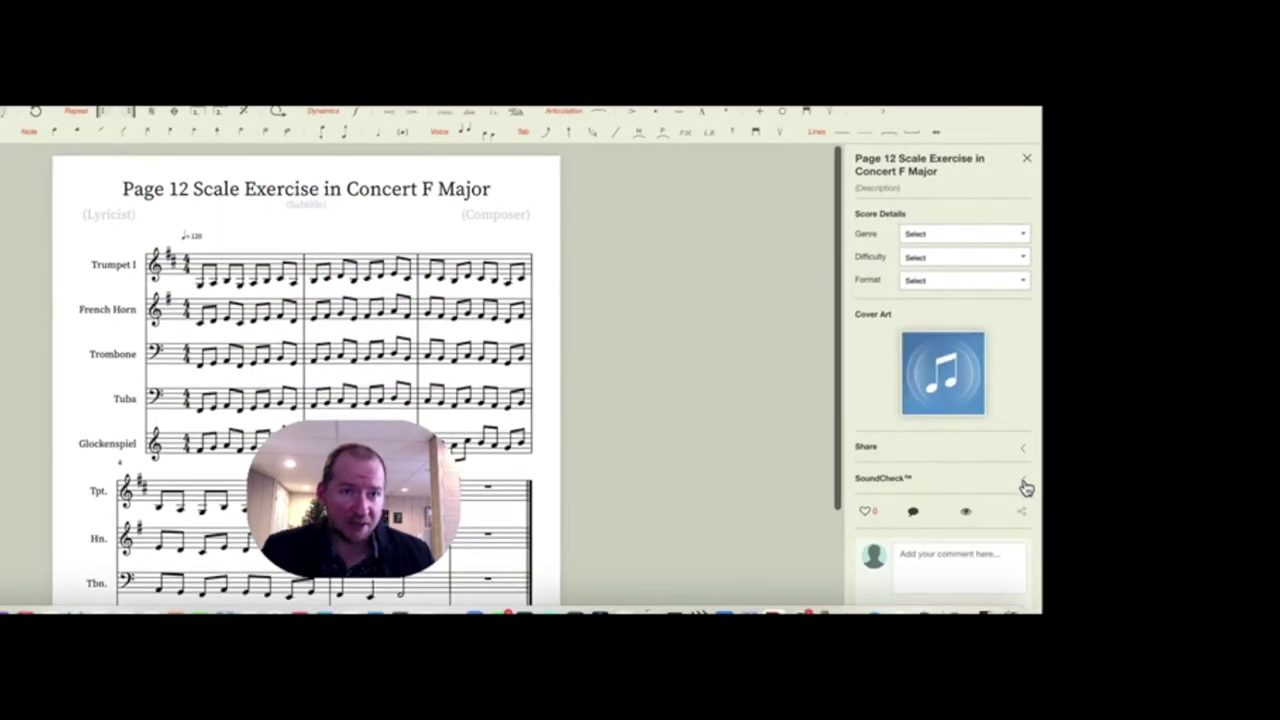
click(1023, 484)
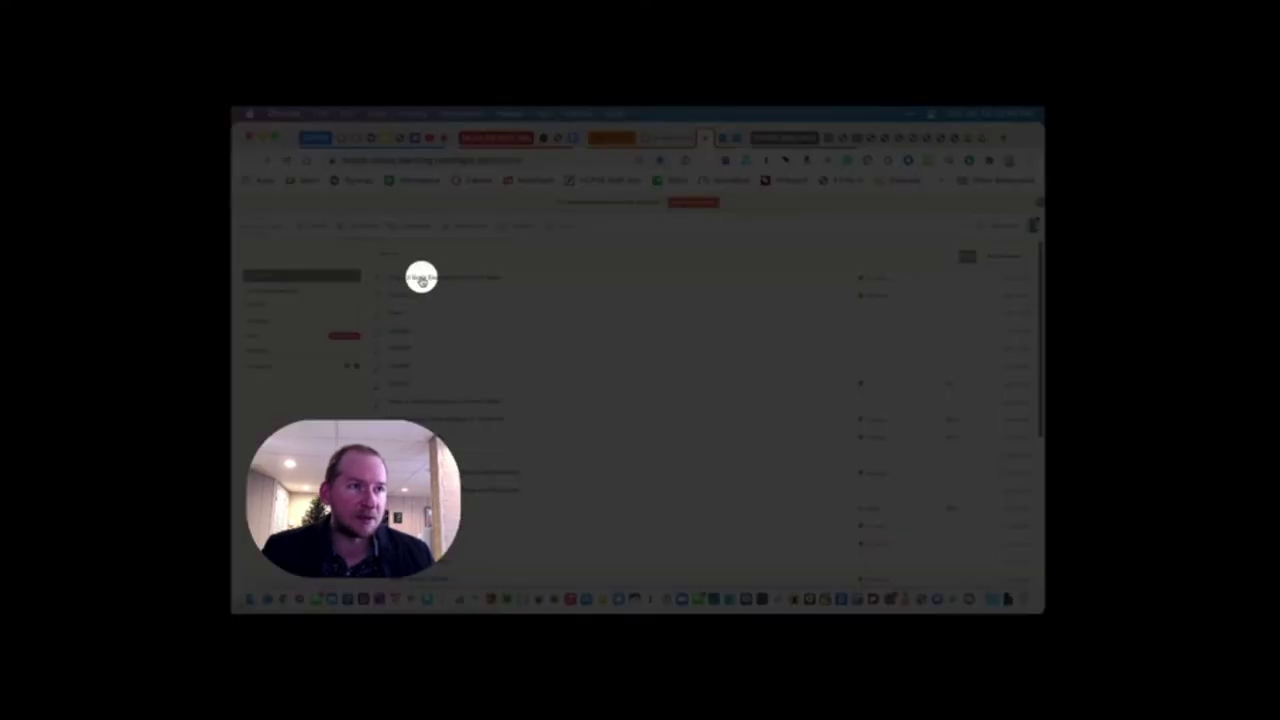
- Open the SoundCheck version of the Page 12 Scale Exercise, then play its opening and stop playback
click(443, 290)
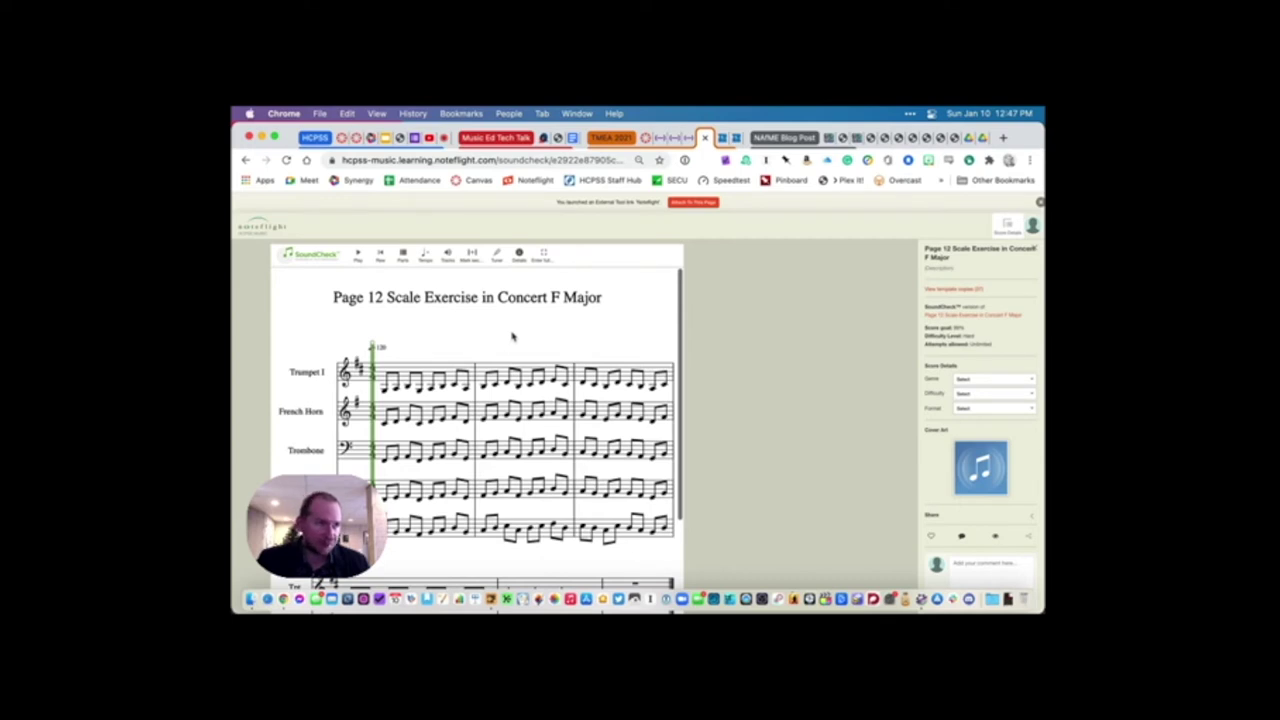
click(356, 258)
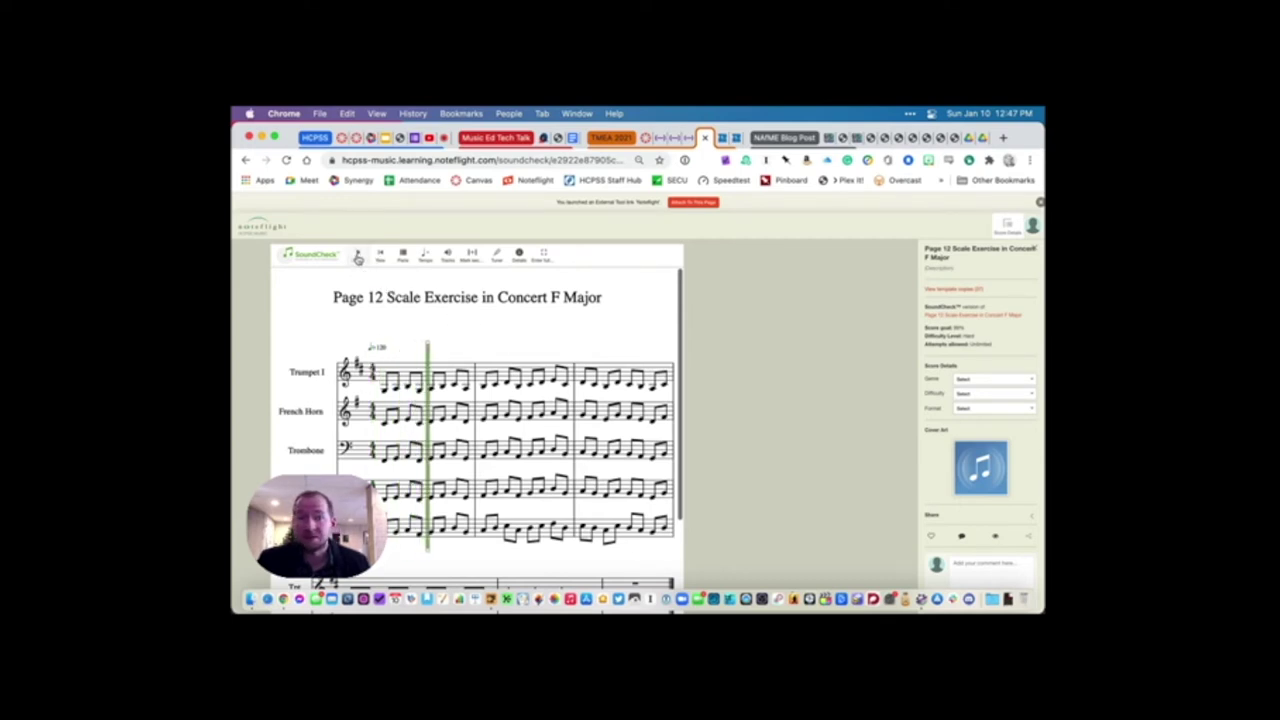
click(357, 258)
- Show only the Trumpet I part and set the tempo to 113
click(403, 257)
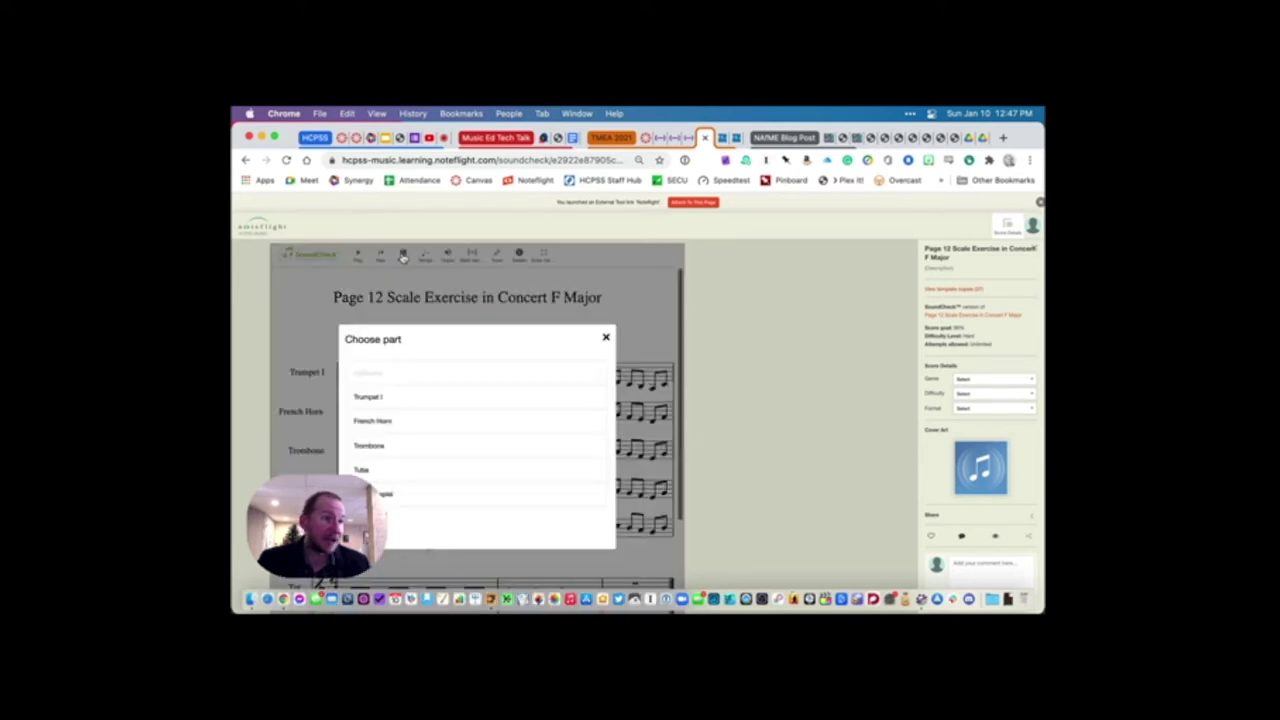
click(421, 398)
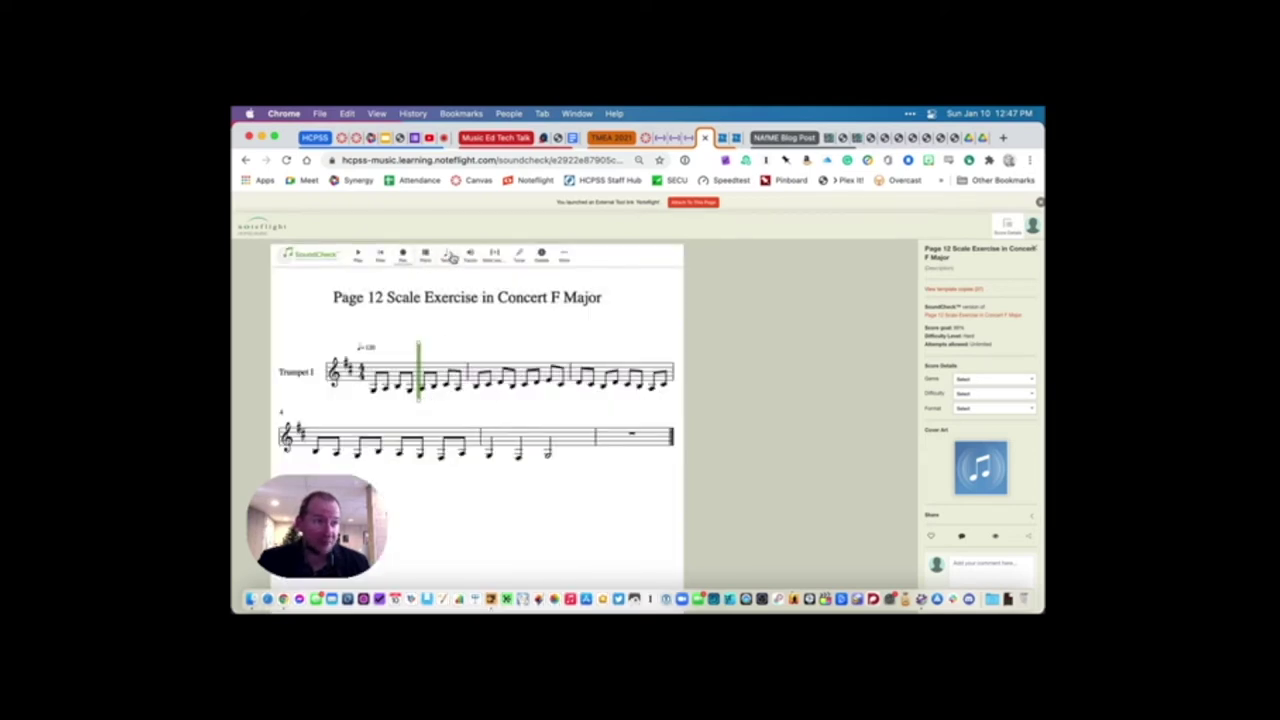
click(447, 255)
mouse_move(455, 449)
mouse_down()
mouse_move(432, 452)
mouse_move(453, 450)
mouse_up()
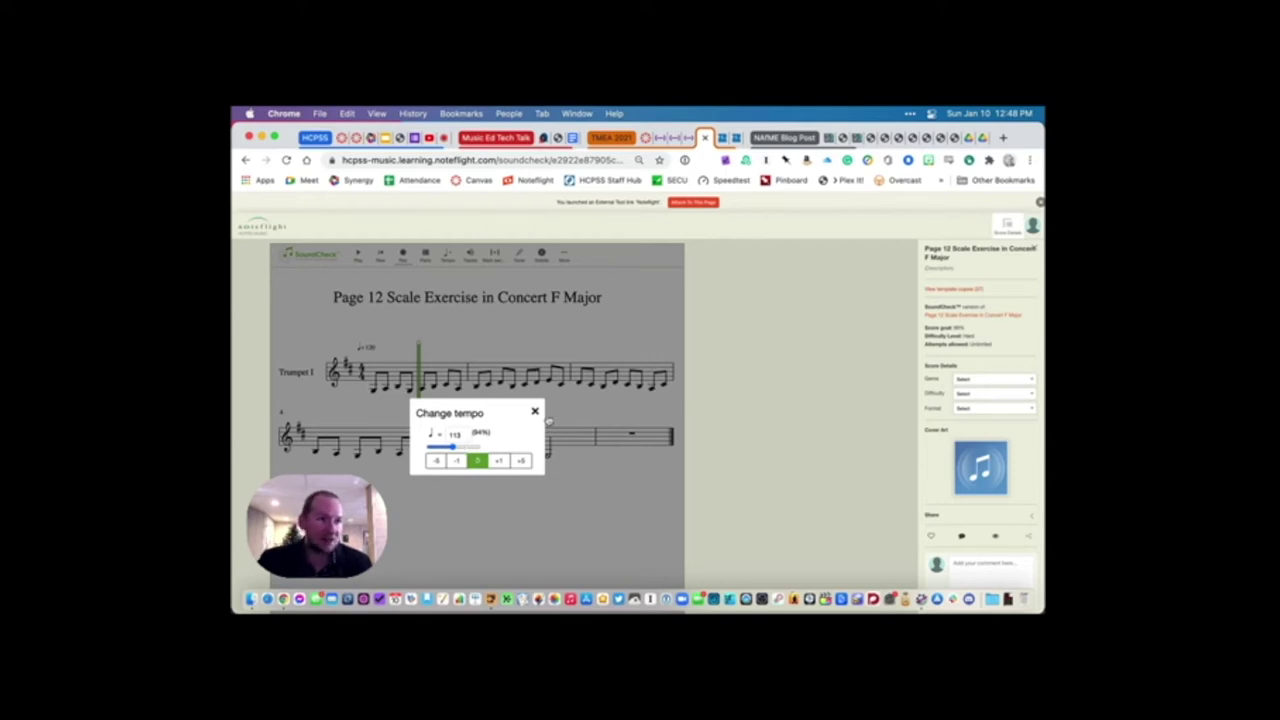
click(535, 411)
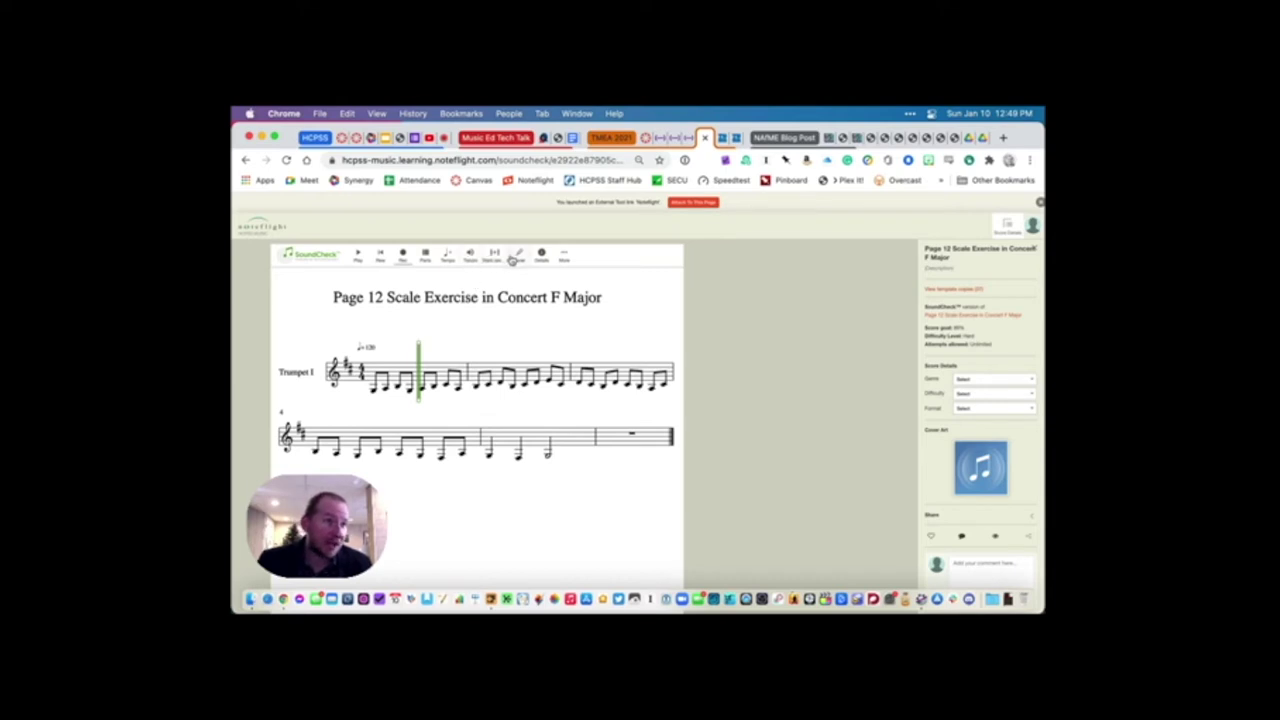
- Try the Demo audio playback option and the Follow me recording option, and return both playback and recording to Metronome
click(563, 256)
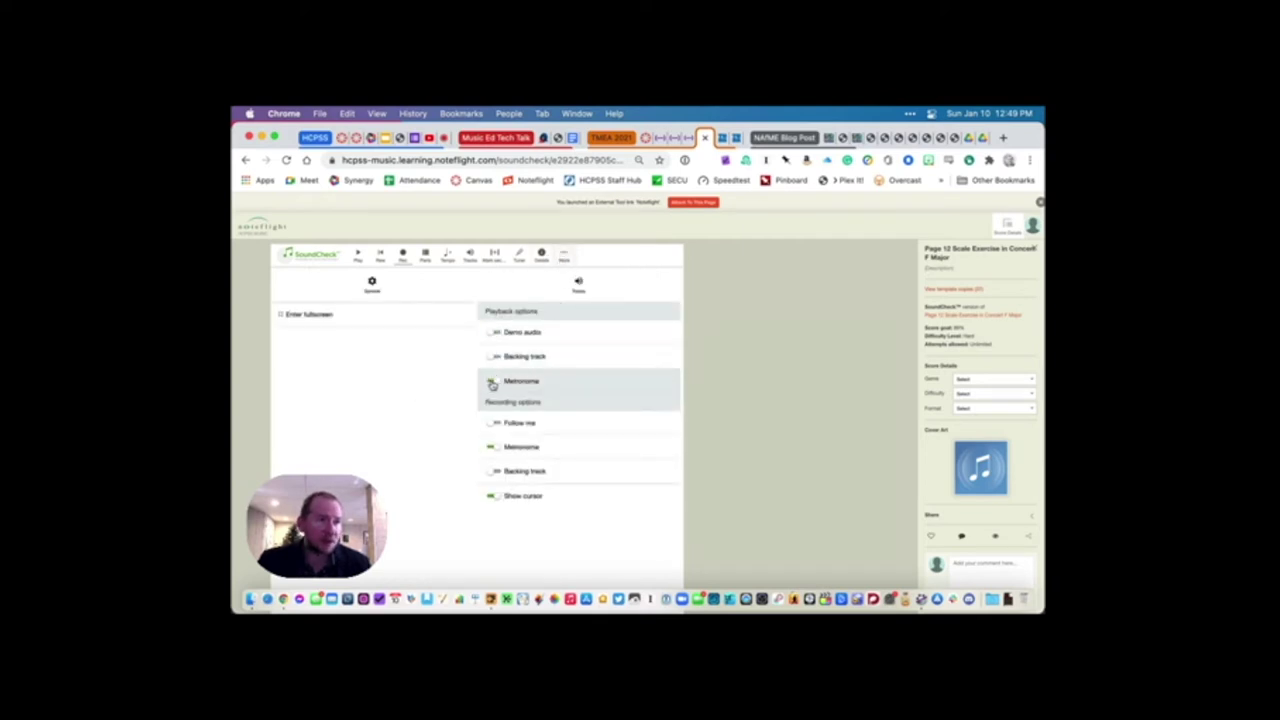
click(492, 383)
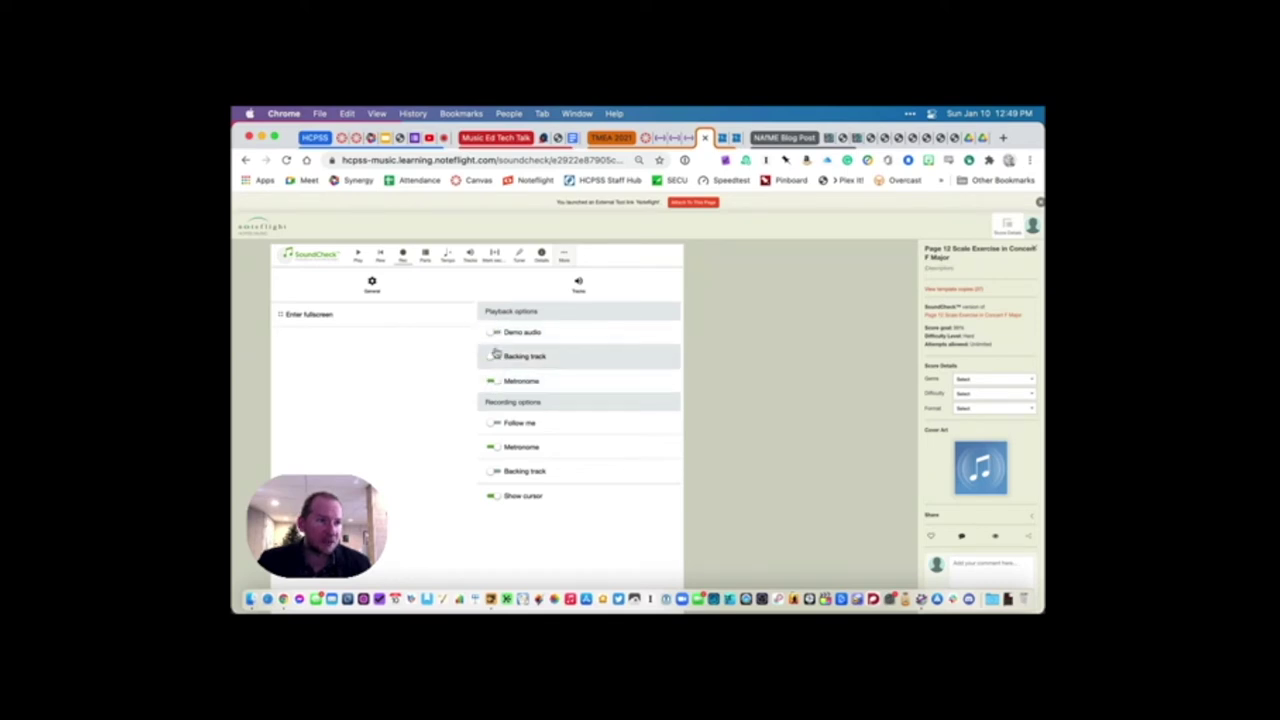
click(491, 333)
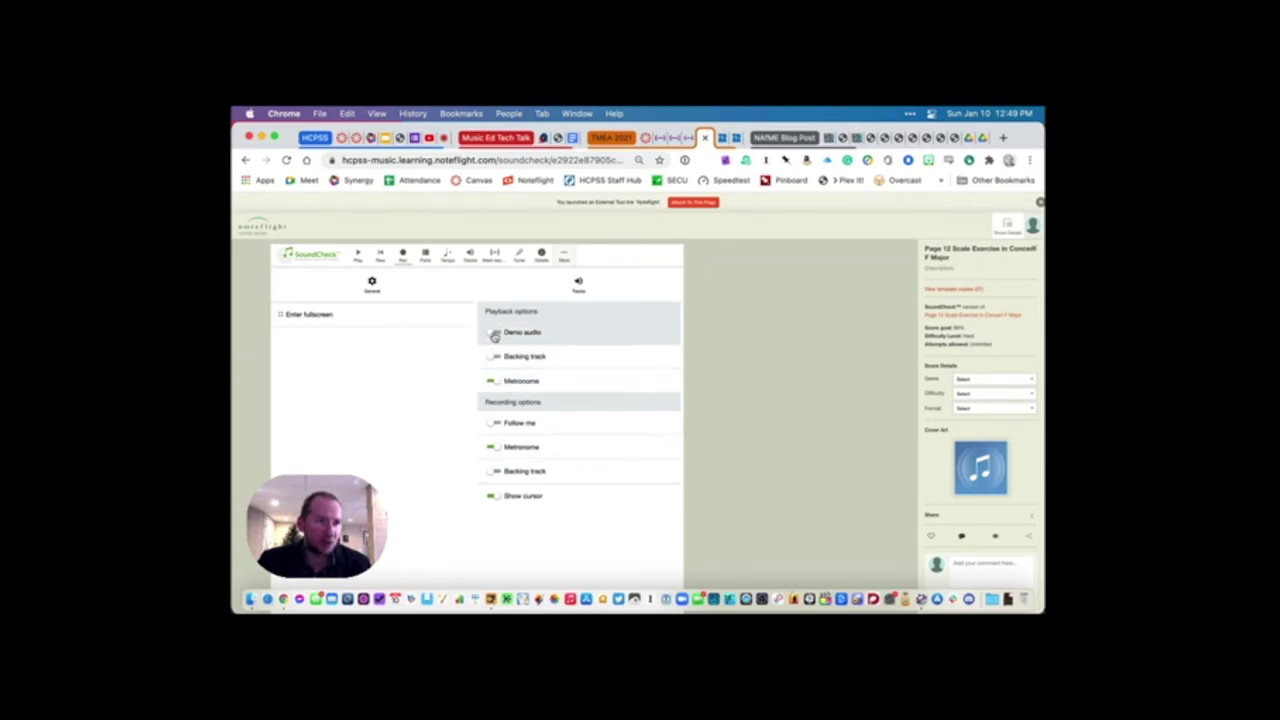
click(492, 334)
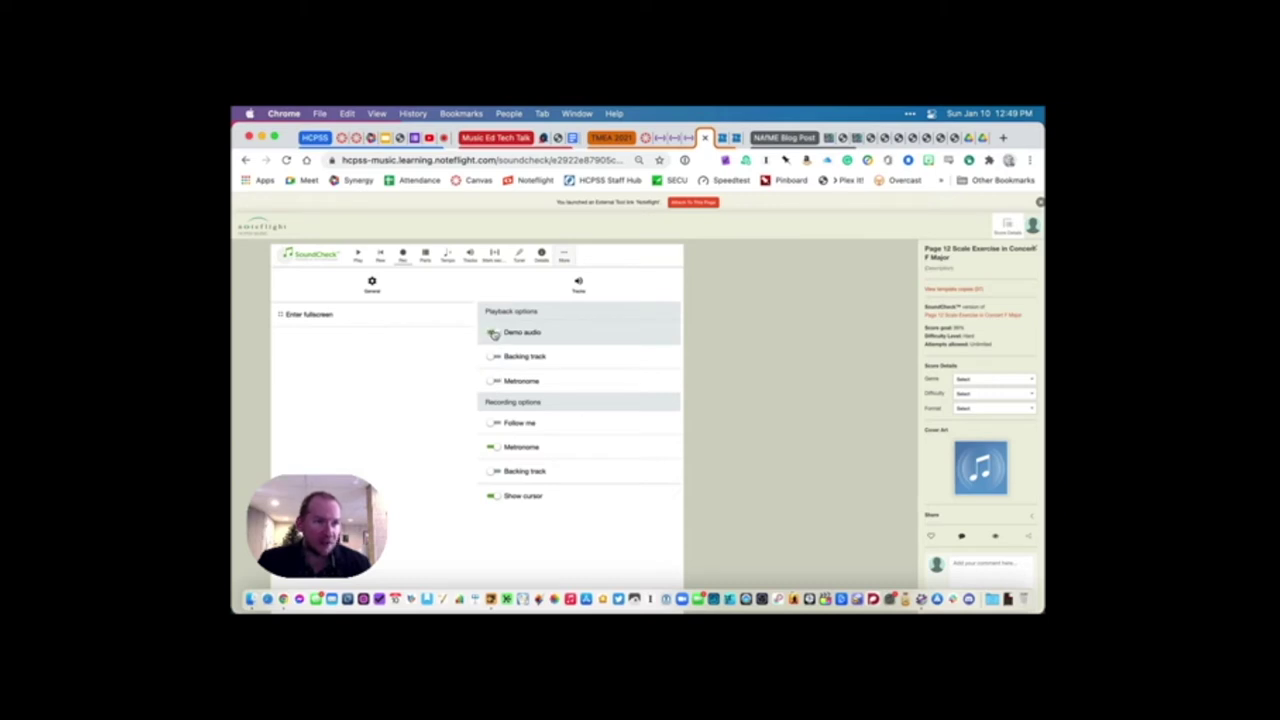
click(492, 381)
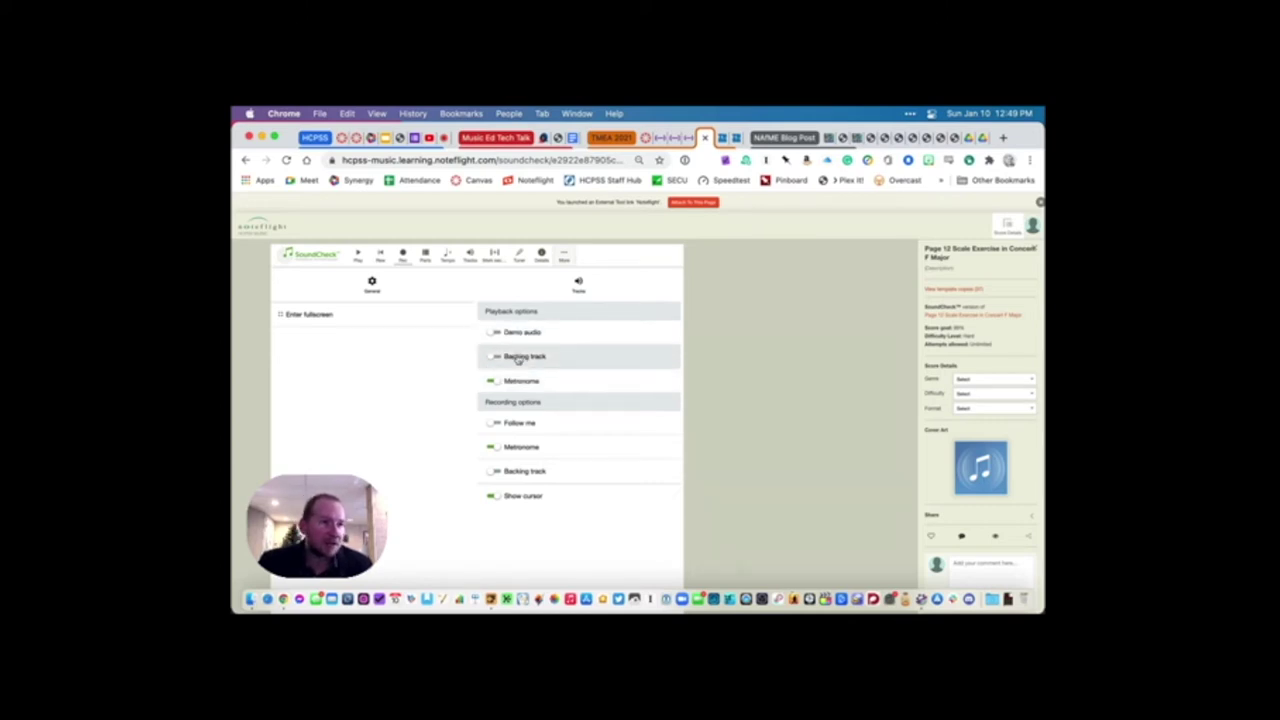
click(492, 424)
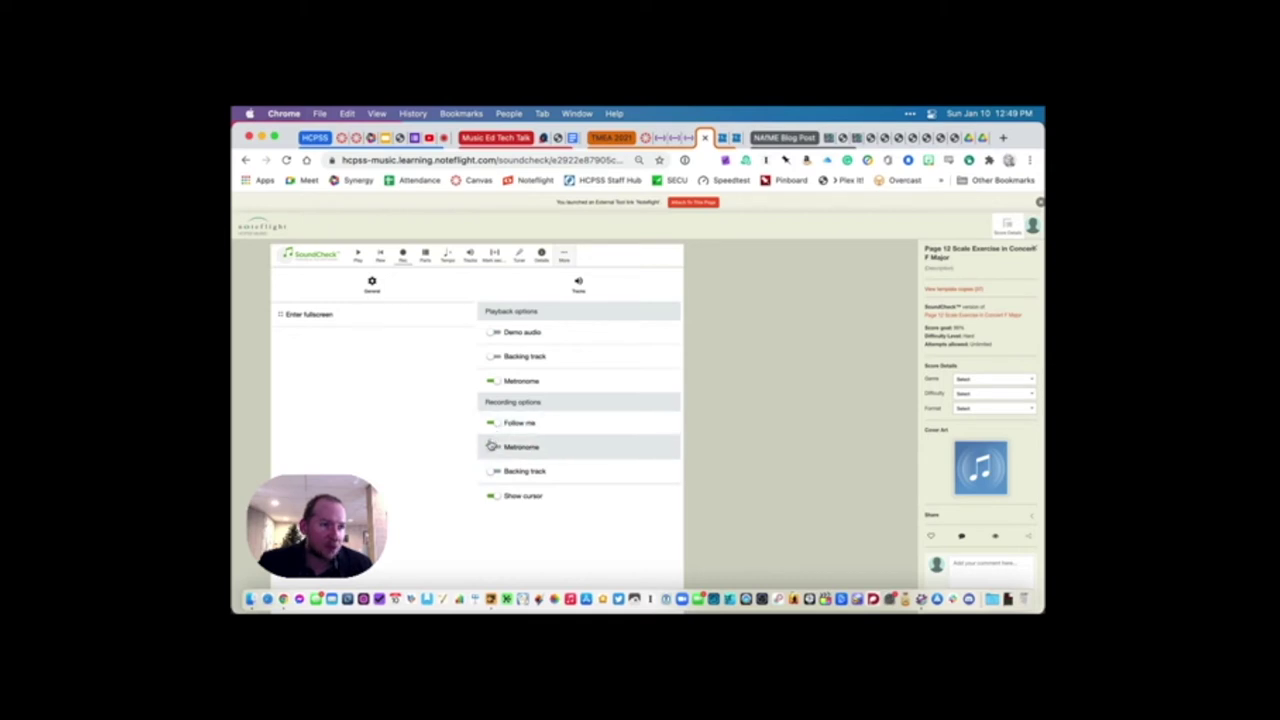
click(491, 449)
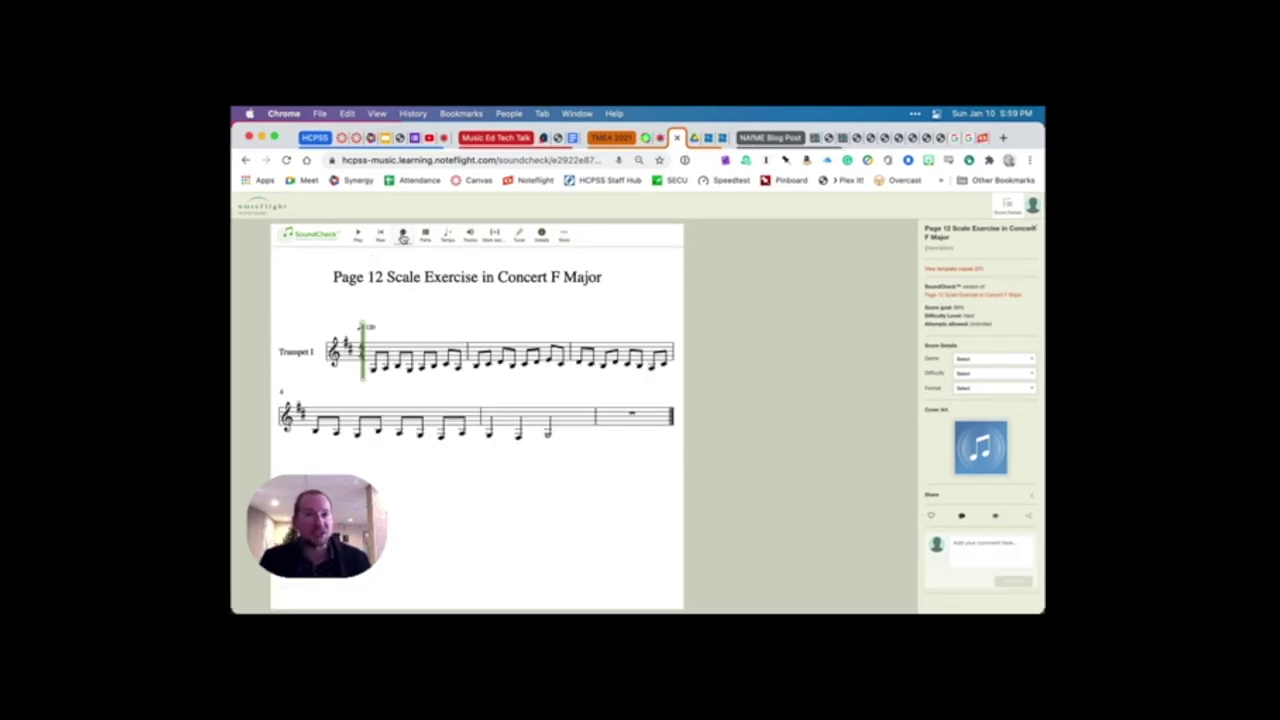
- Start recording the Trumpet I part, view the SoundCheck assignment info, and leave the playback and recording options
click(402, 235)
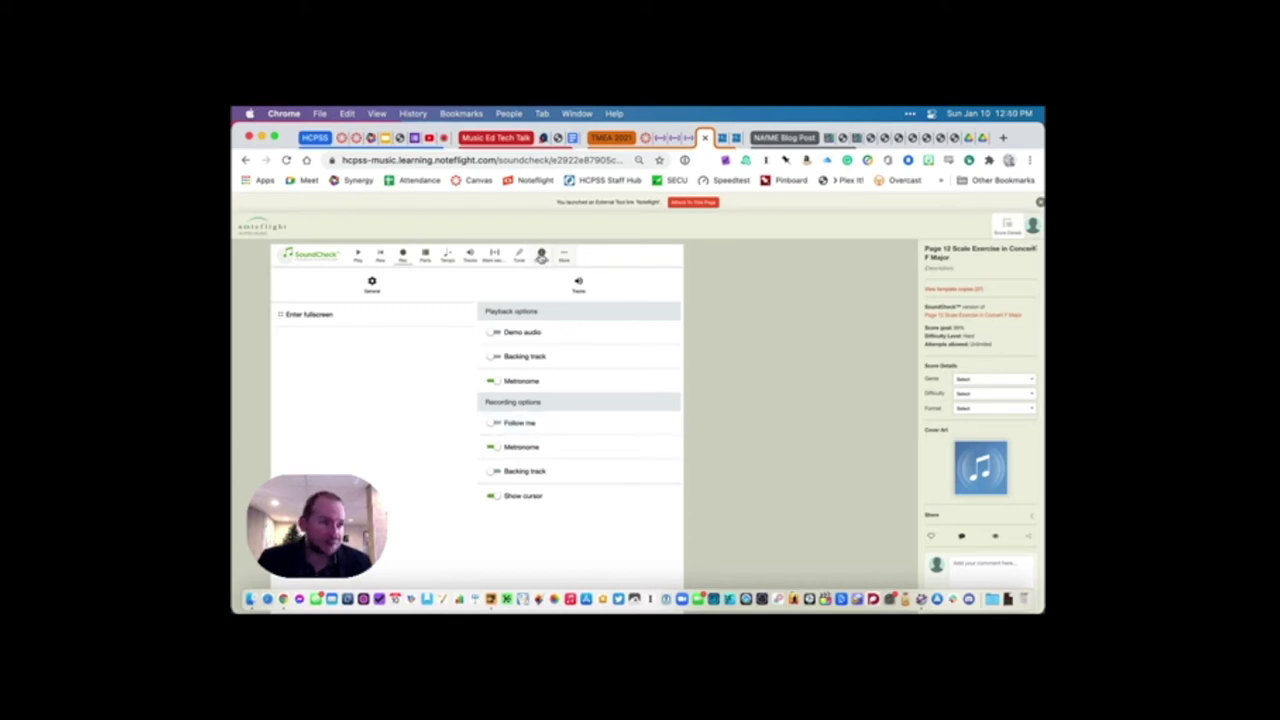
click(541, 257)
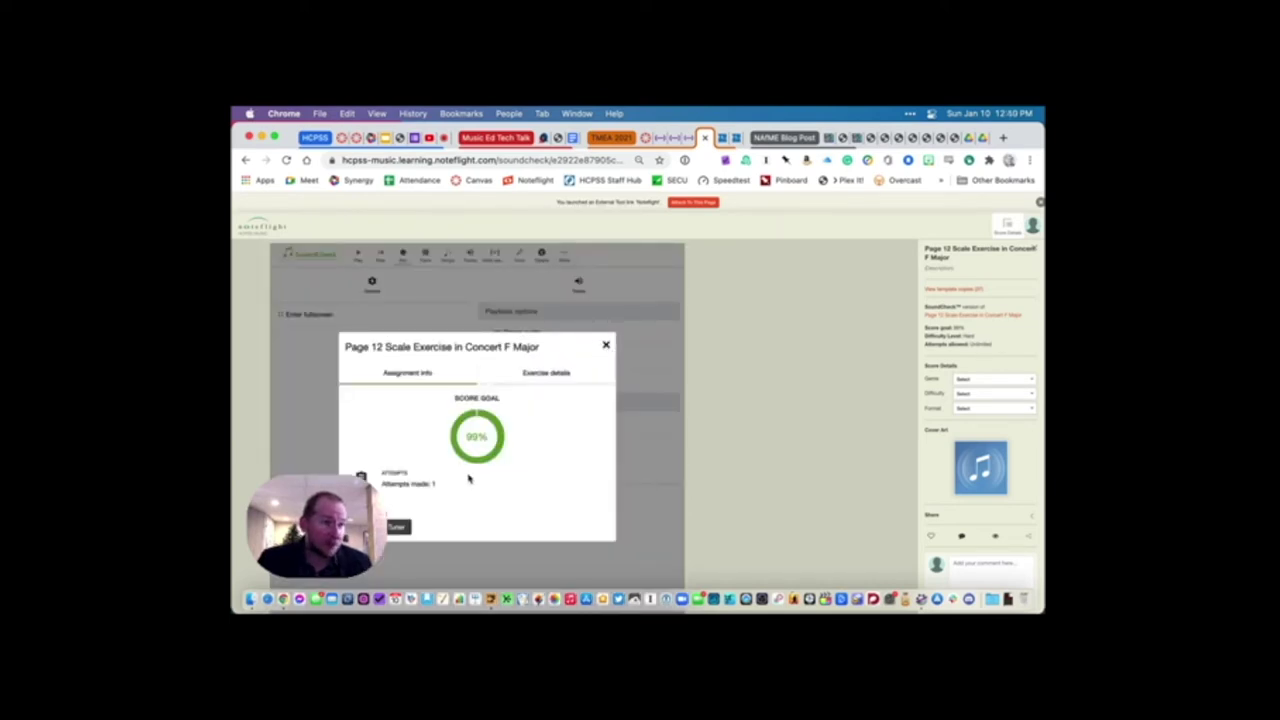
click(605, 345)
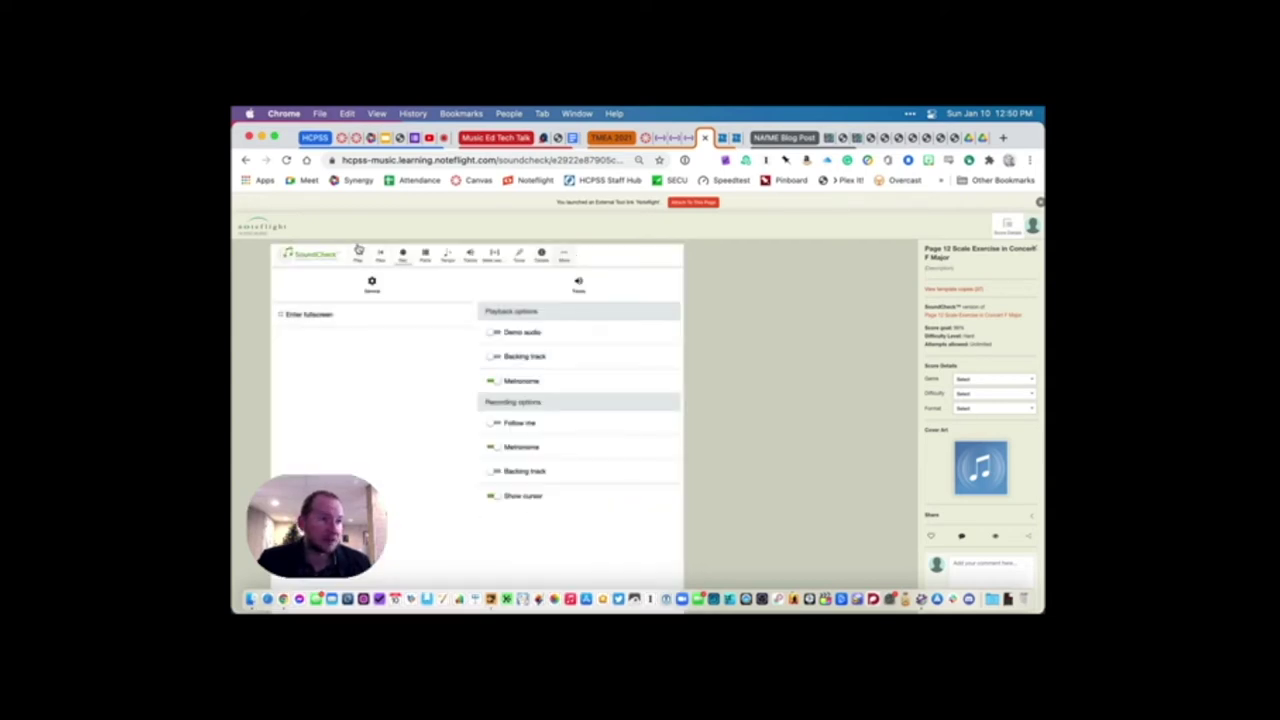
click(571, 258)
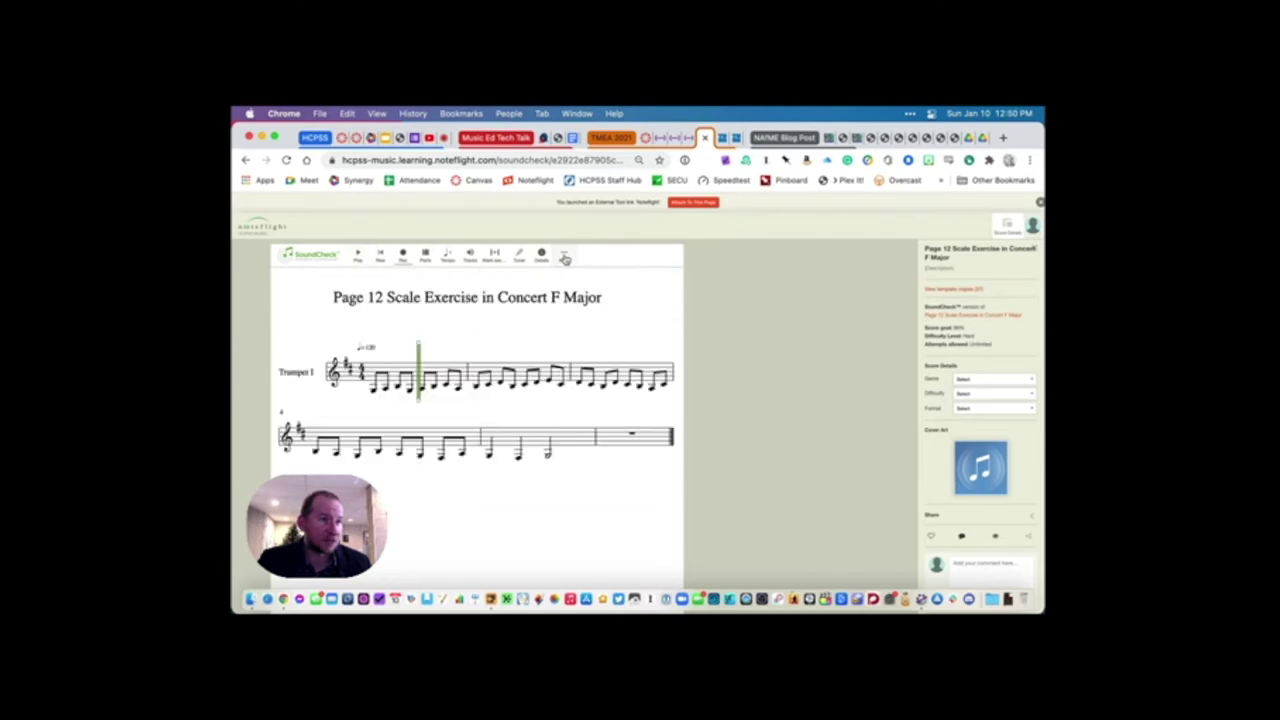
- Record a take of the Trumpet I part from its first note, close the score report and inspect the note feedback
click(376, 370)
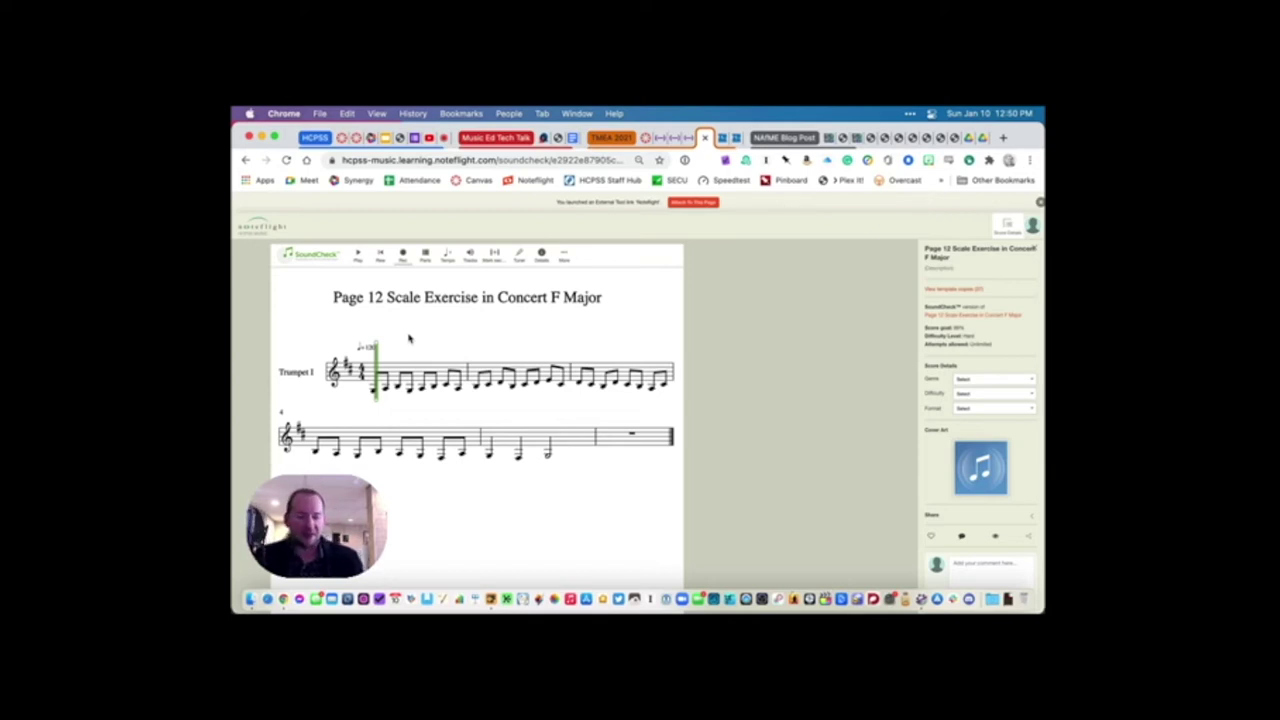
click(402, 256)
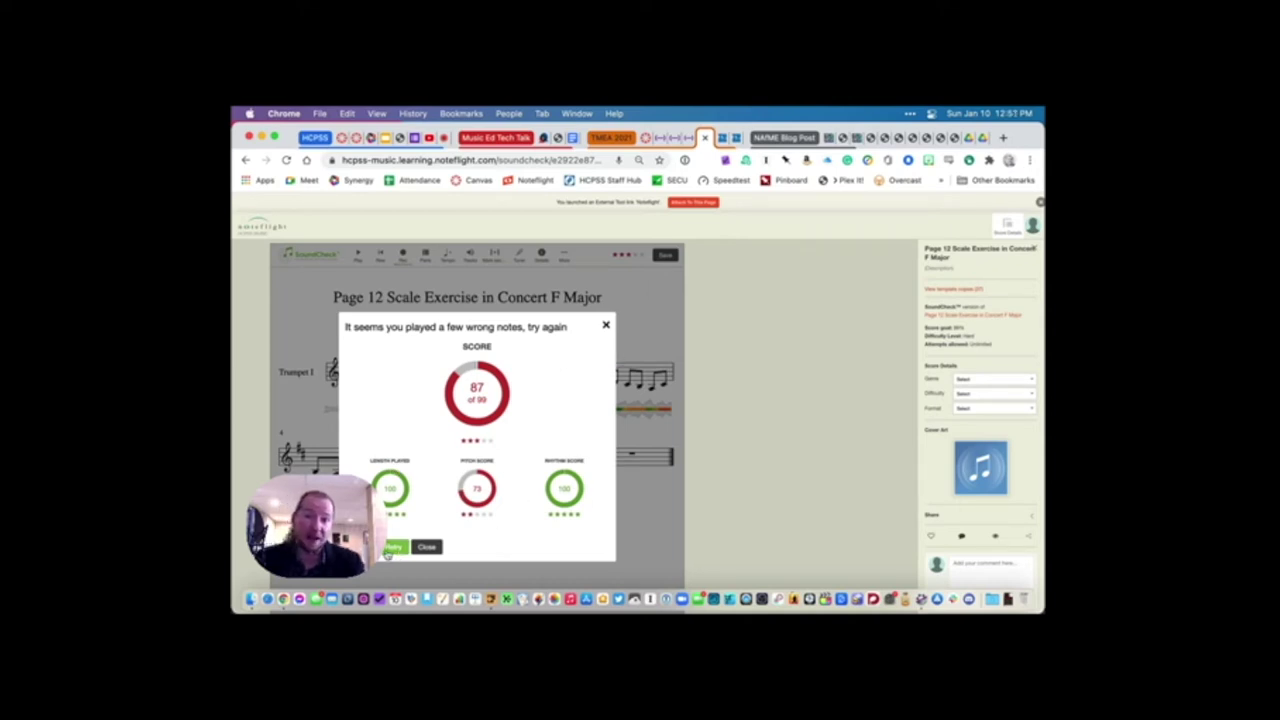
click(605, 326)
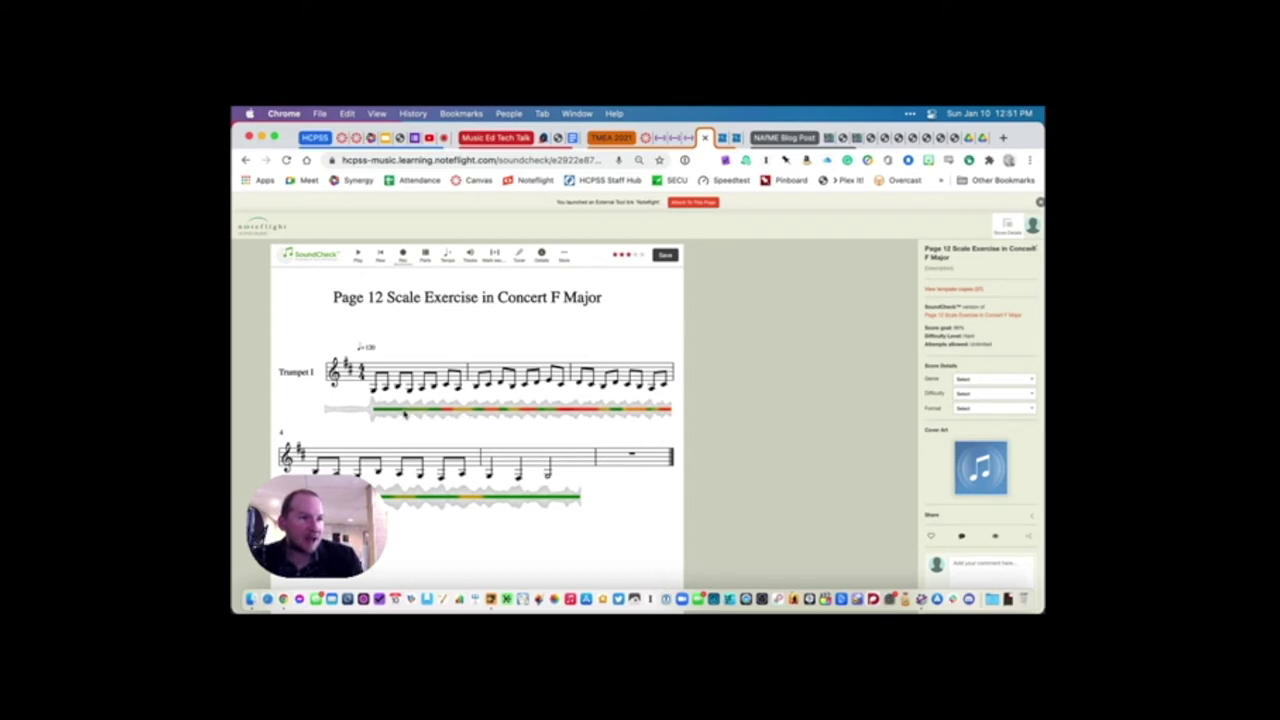
mouse_move(440, 413)
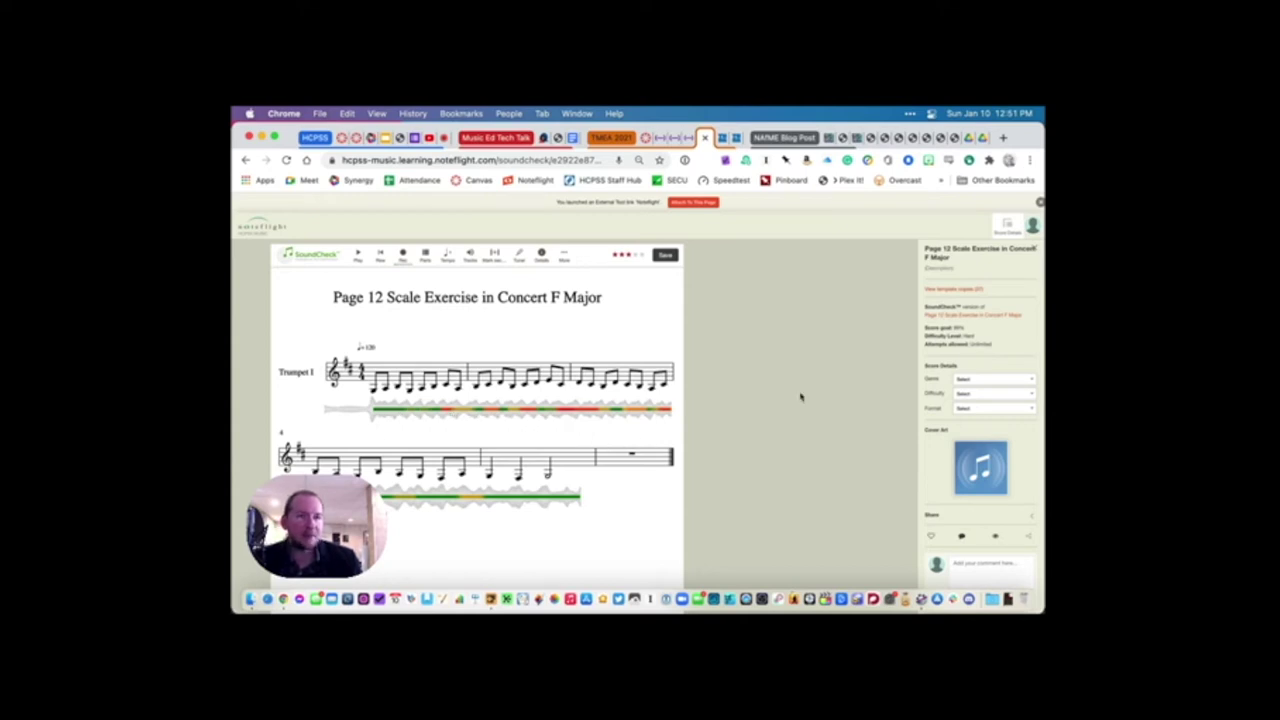
- Record another take of the Trumpet I part, dismiss its result and examine the coloured pitch line under the staff
click(400, 255)
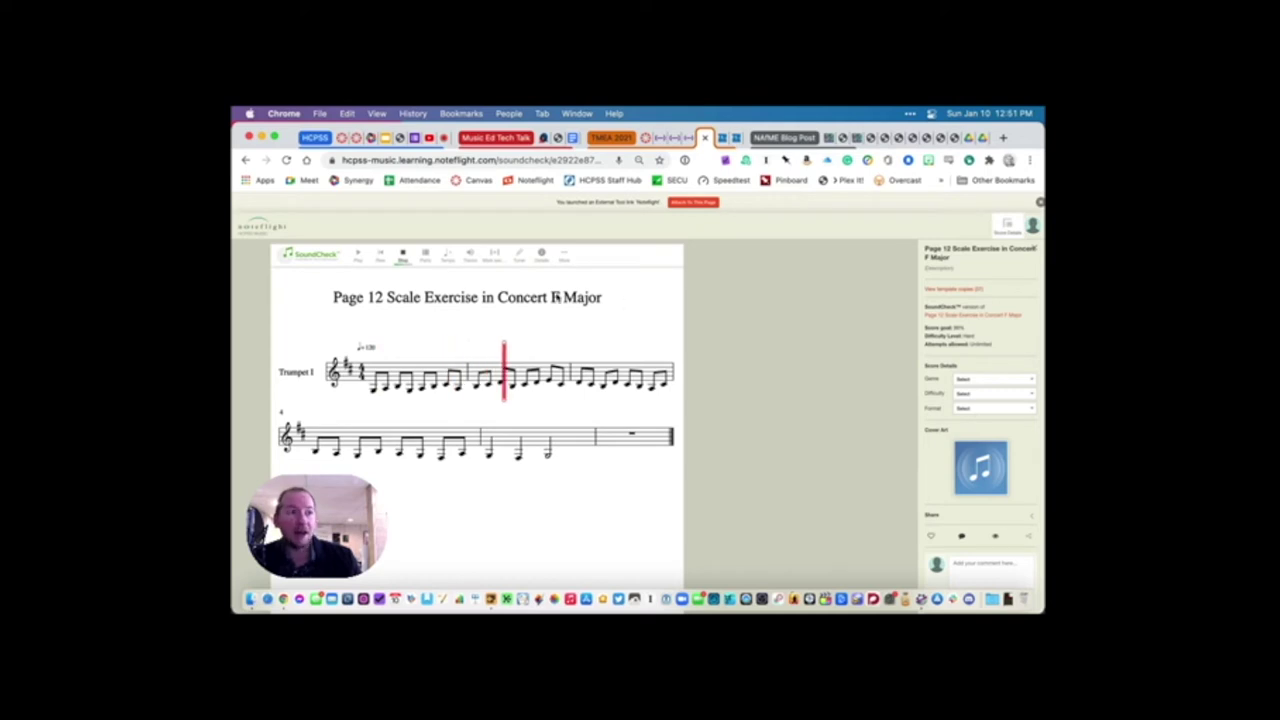
key(space)
click(606, 360)
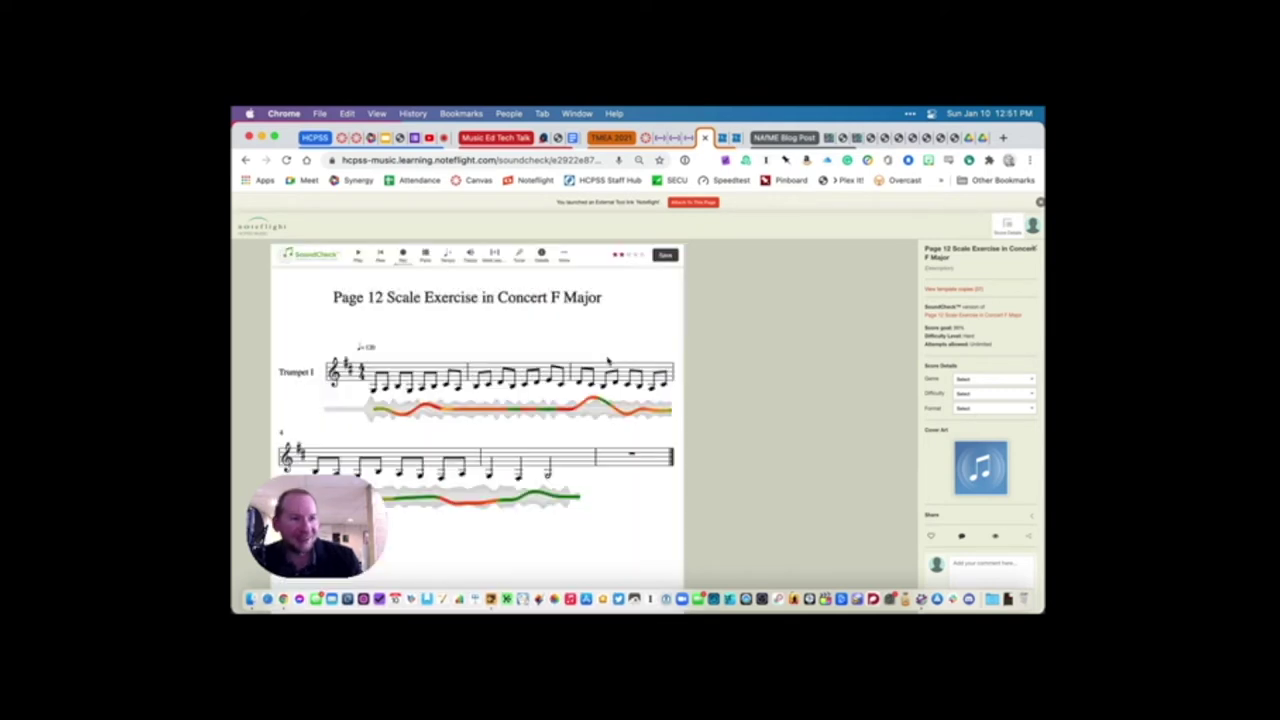
mouse_move(395, 414)
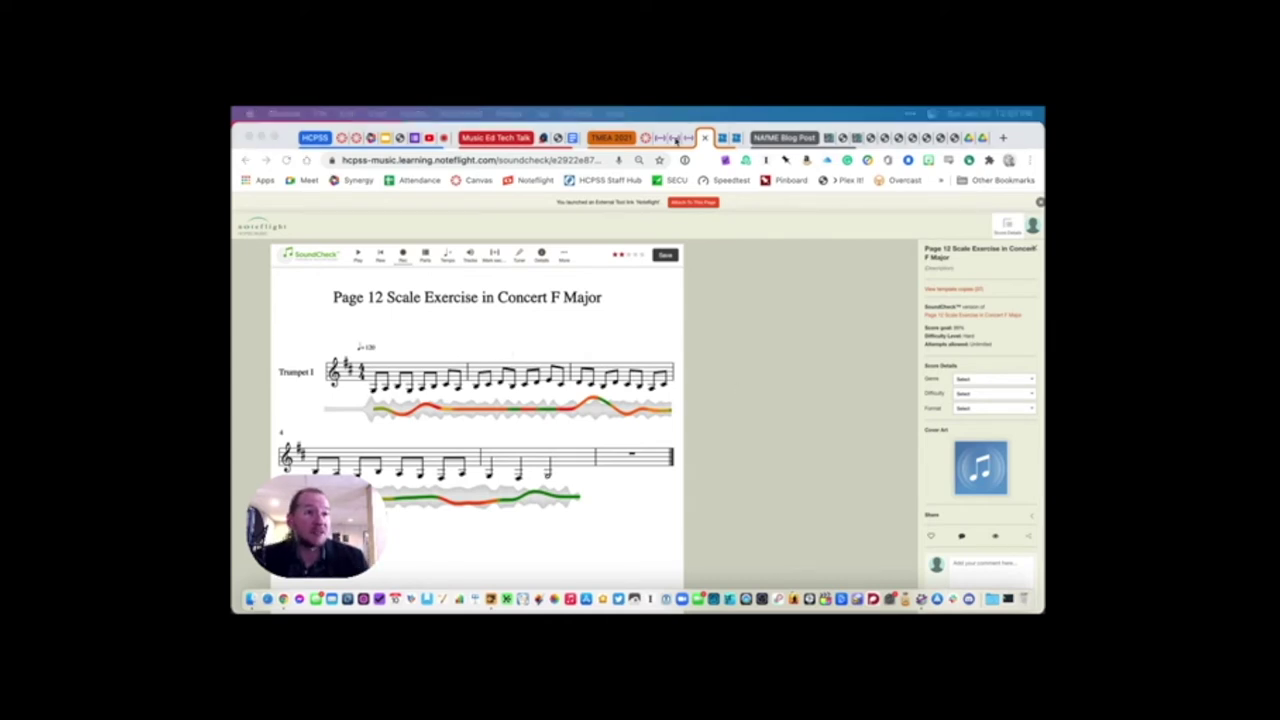
- Leave the SoundCheck exercise and return to the My Scores list
click(246, 163)
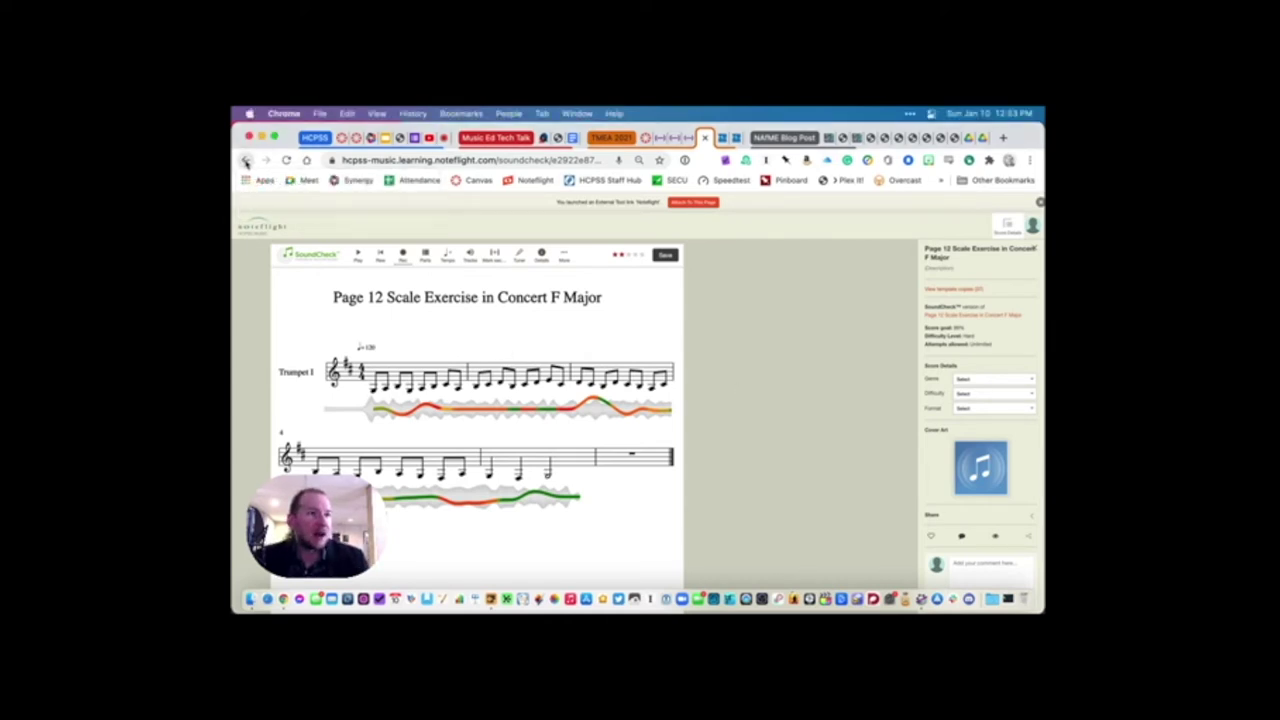
click(246, 163)
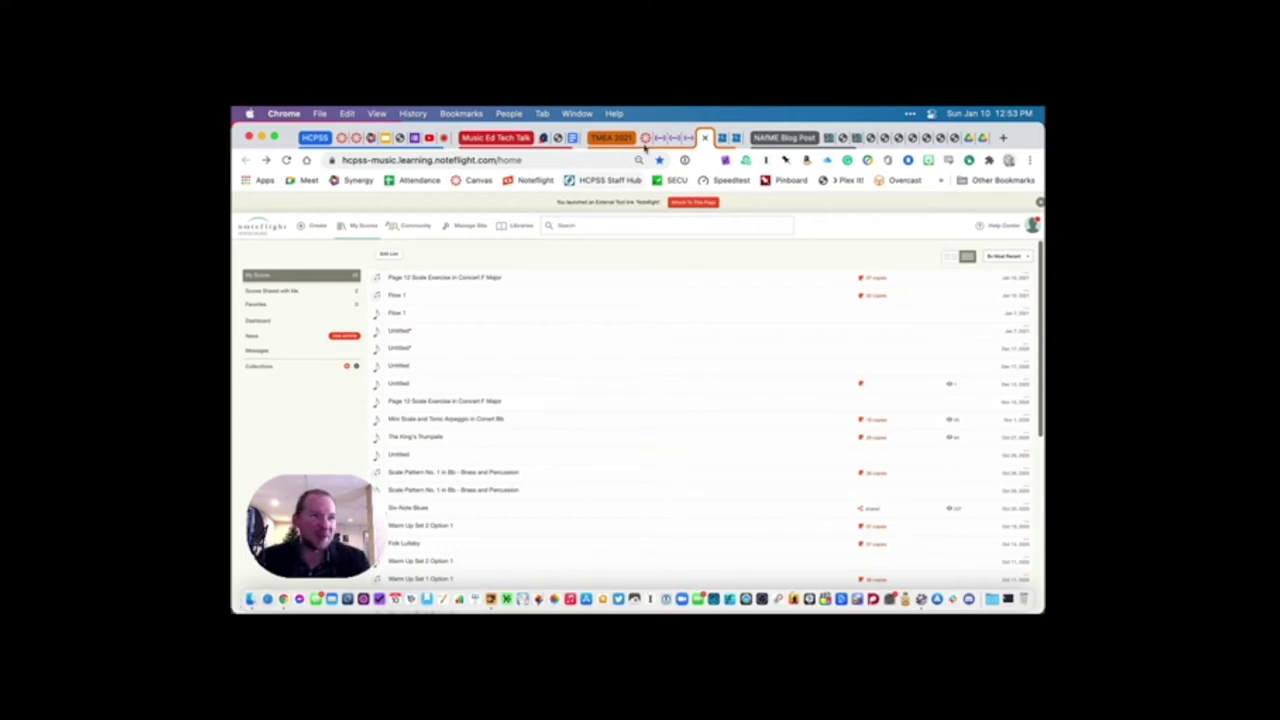
- Switch to the Canvas sandbox course's modules page and expand the External Tools module
click(645, 140)
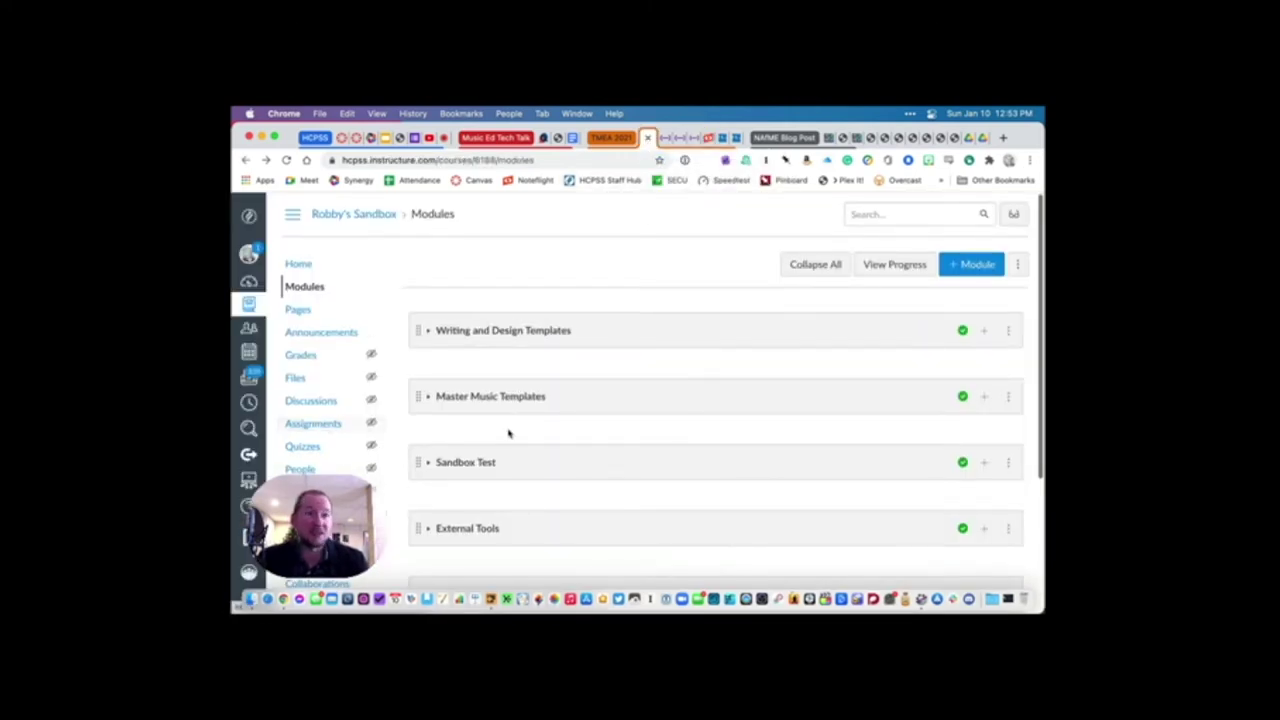
scroll(508, 432, down, 3)
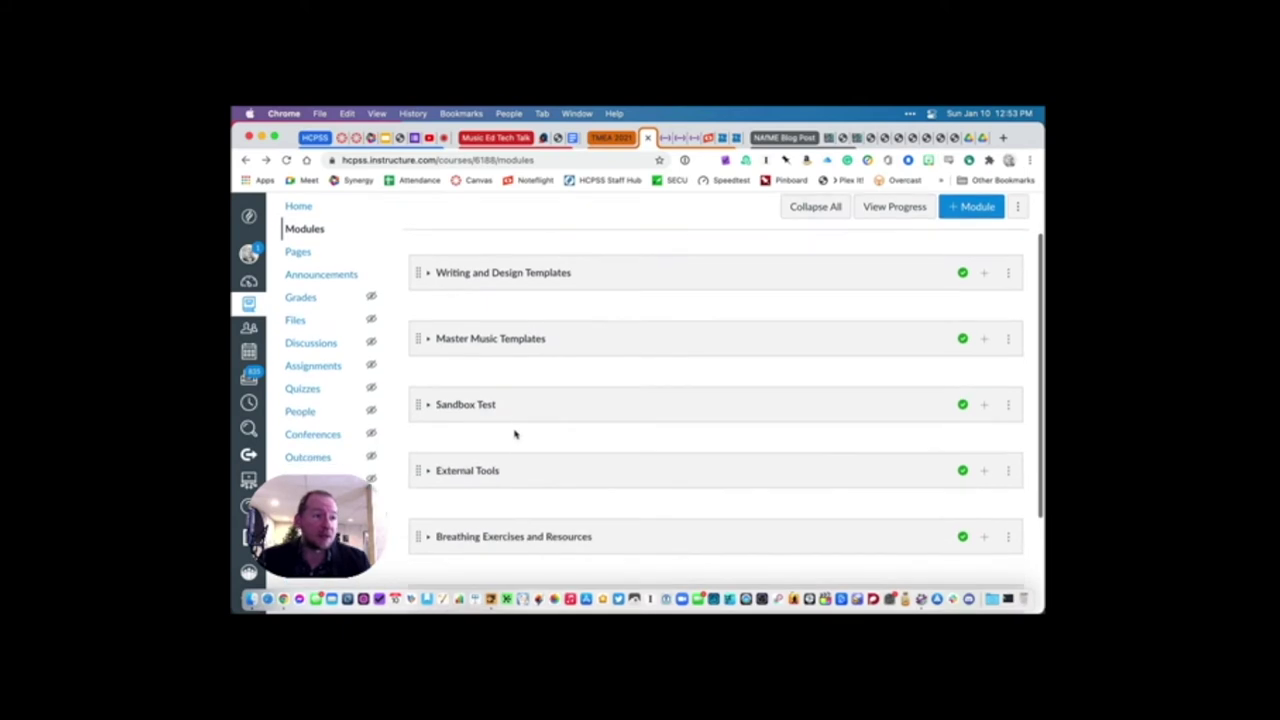
scroll(513, 435, up, 1)
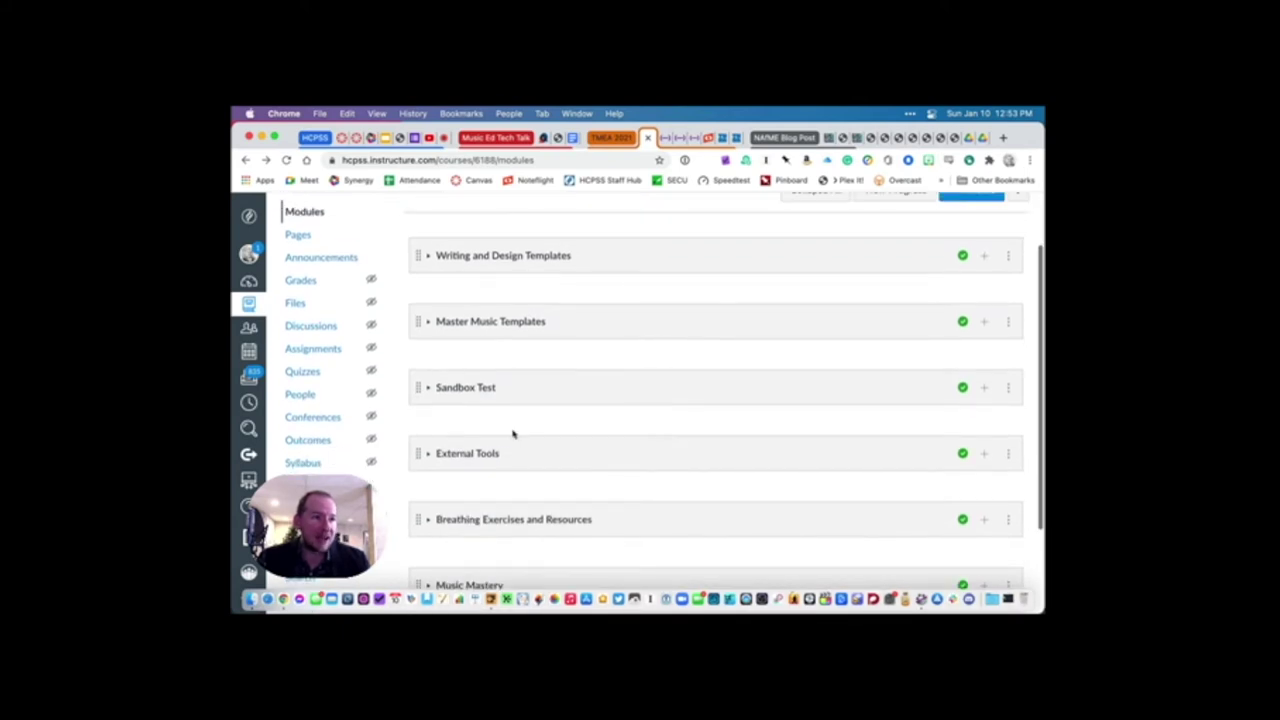
scroll(513, 433, down, 3)
click(428, 376)
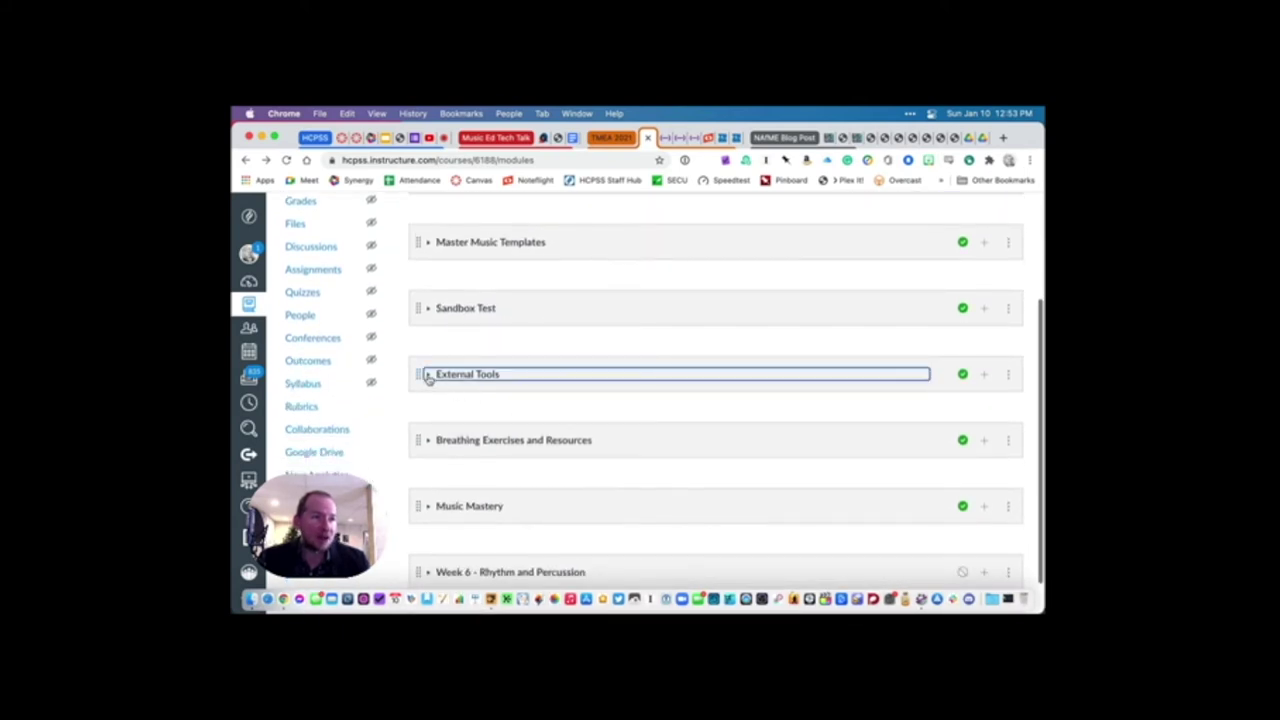
- Review the rubric ratings and assignment comments on the student's Flipgrid submission
scroll(448, 380, down, 2)
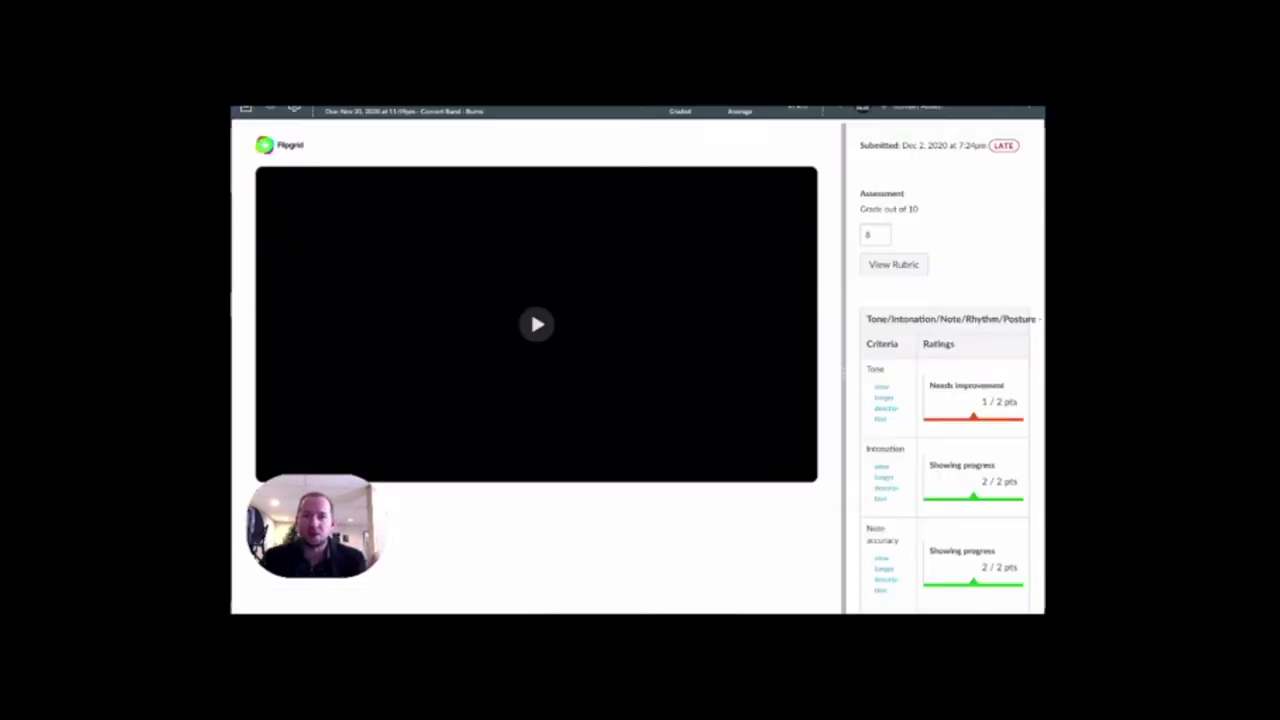
scroll(947, 364, down, 5)
scroll(947, 364, up, 5)
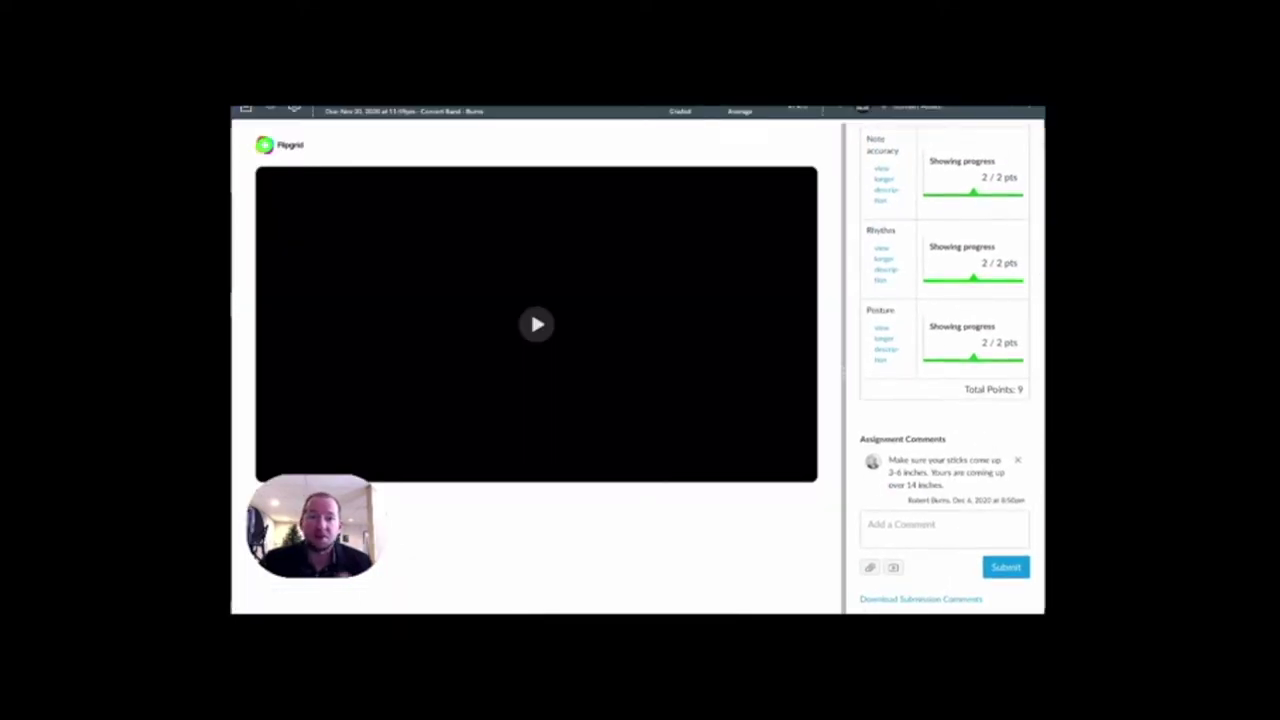
key(j)
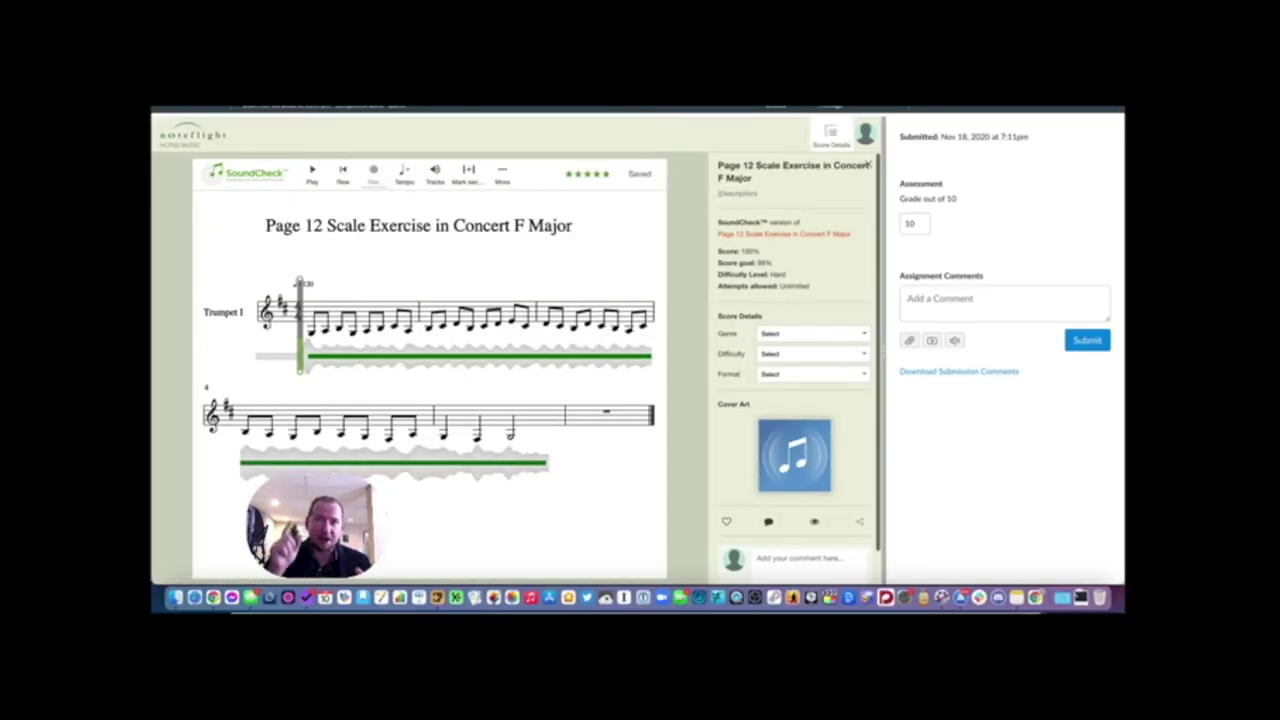
- Go through several students' graded SoundCheck submissions for Page 12 Scale Exercise in Concert F Major
click(1069, 117)
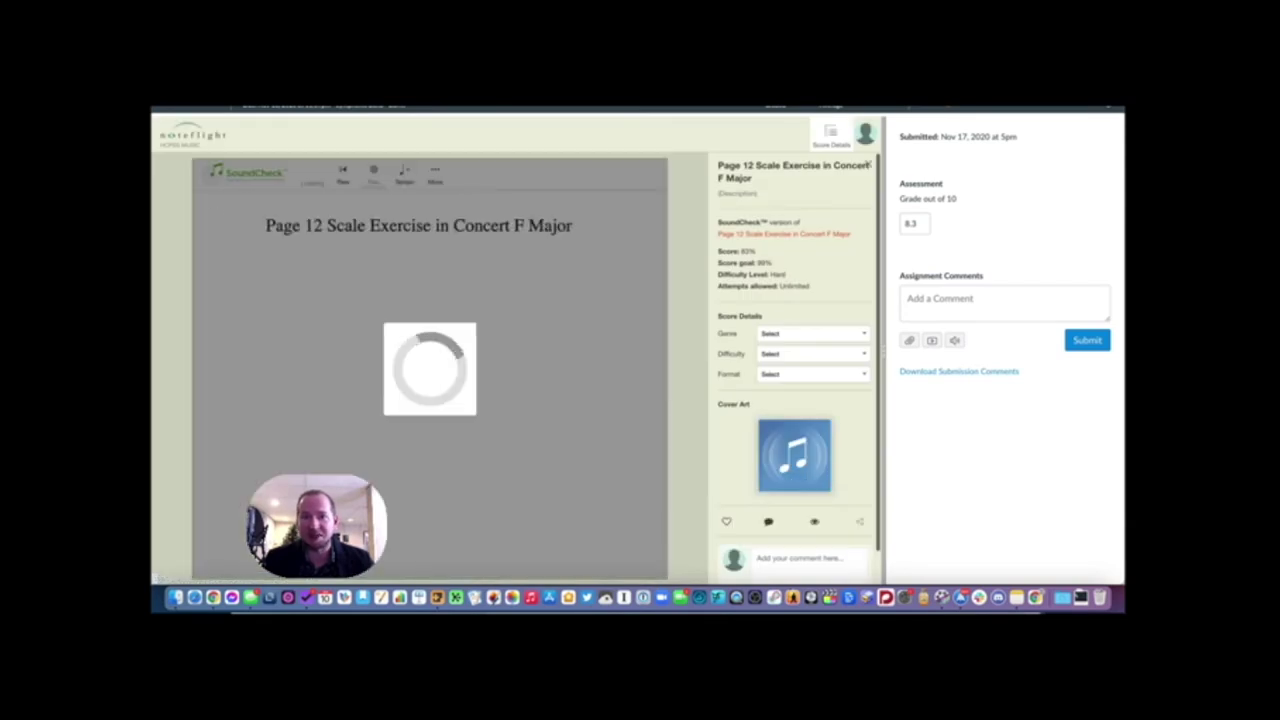
click(1085, 107)
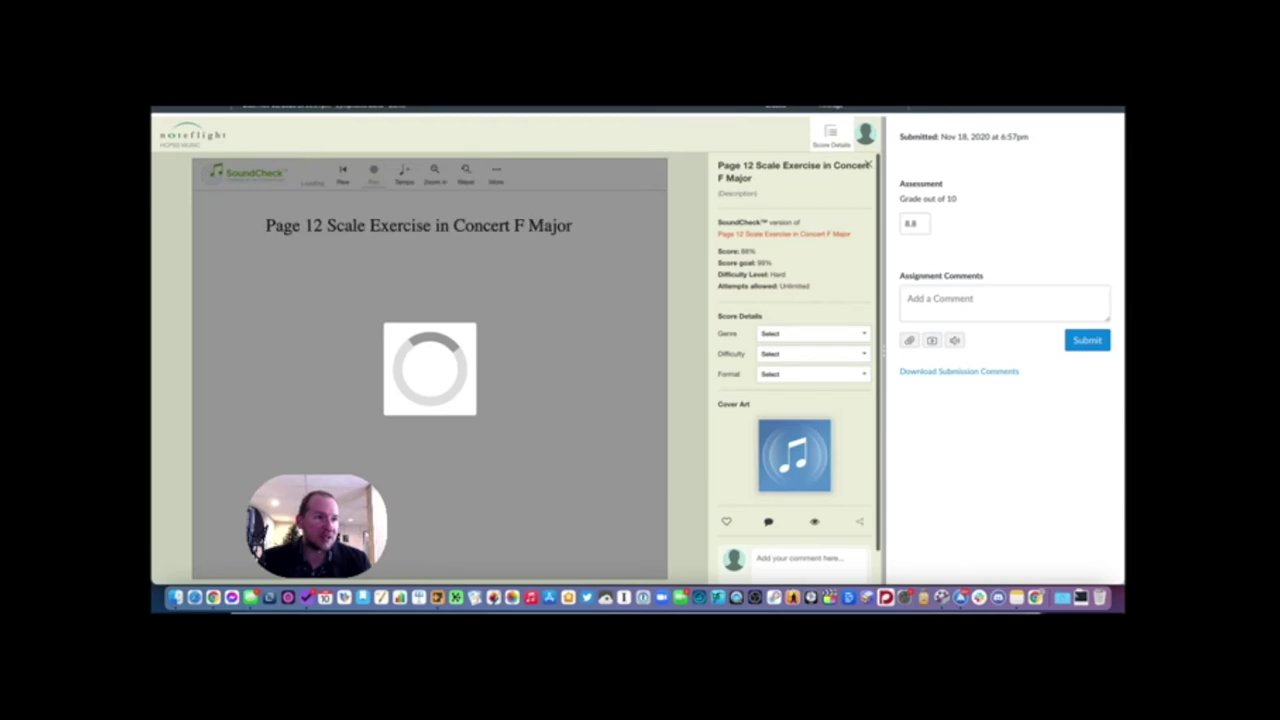
click(830, 107)
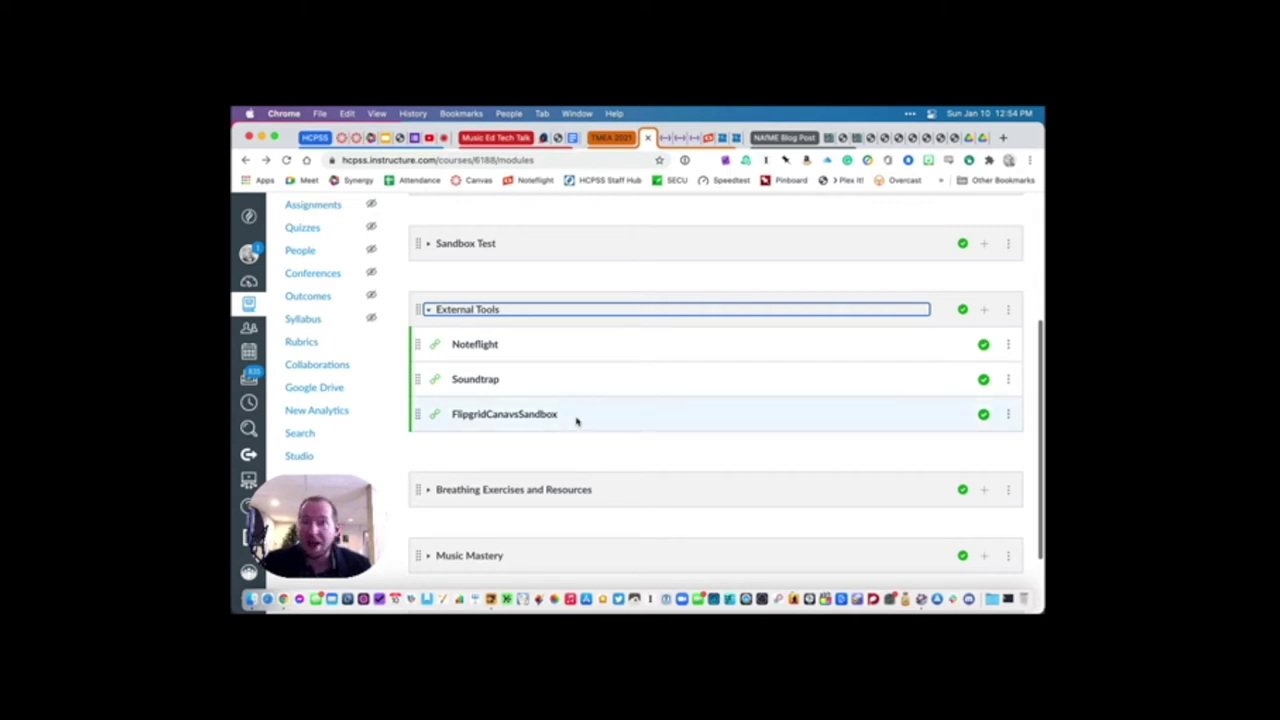
- Go to the sandbox course's assignments and start a new assignment
scroll(590, 423, up, 1)
scroll(591, 421, up, 5)
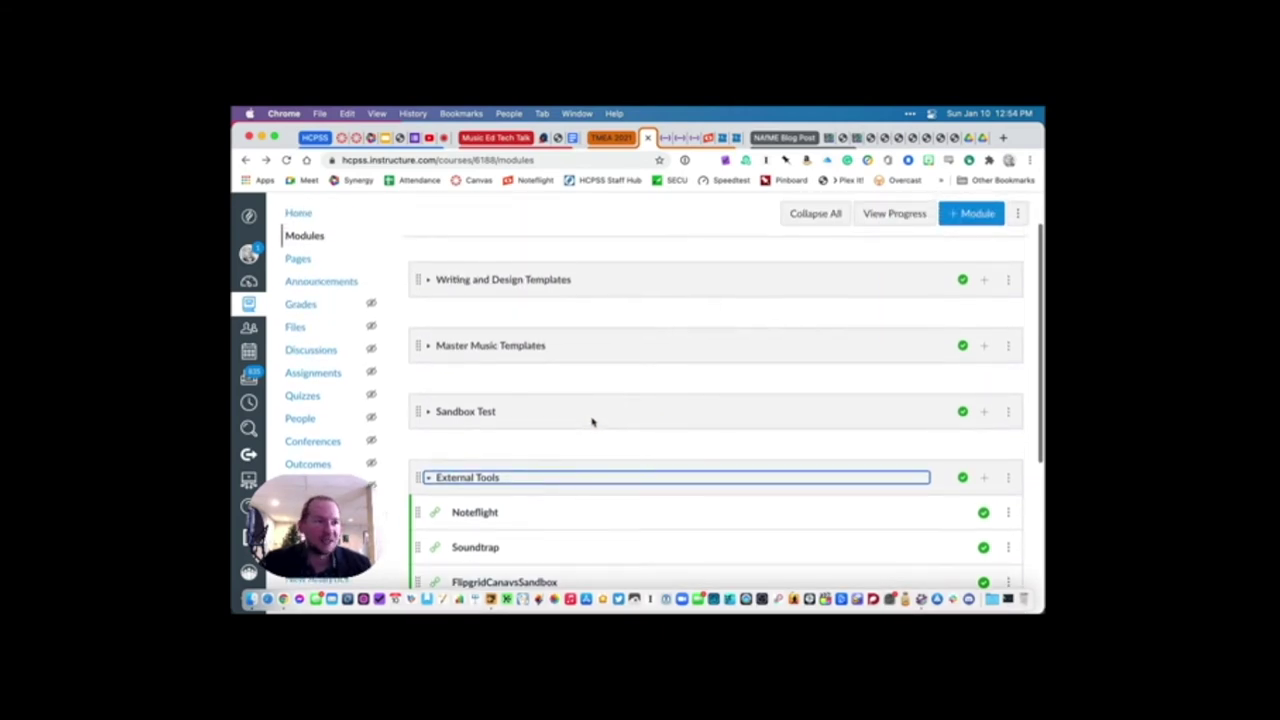
scroll(591, 421, down, 4)
scroll(484, 430, up, 4)
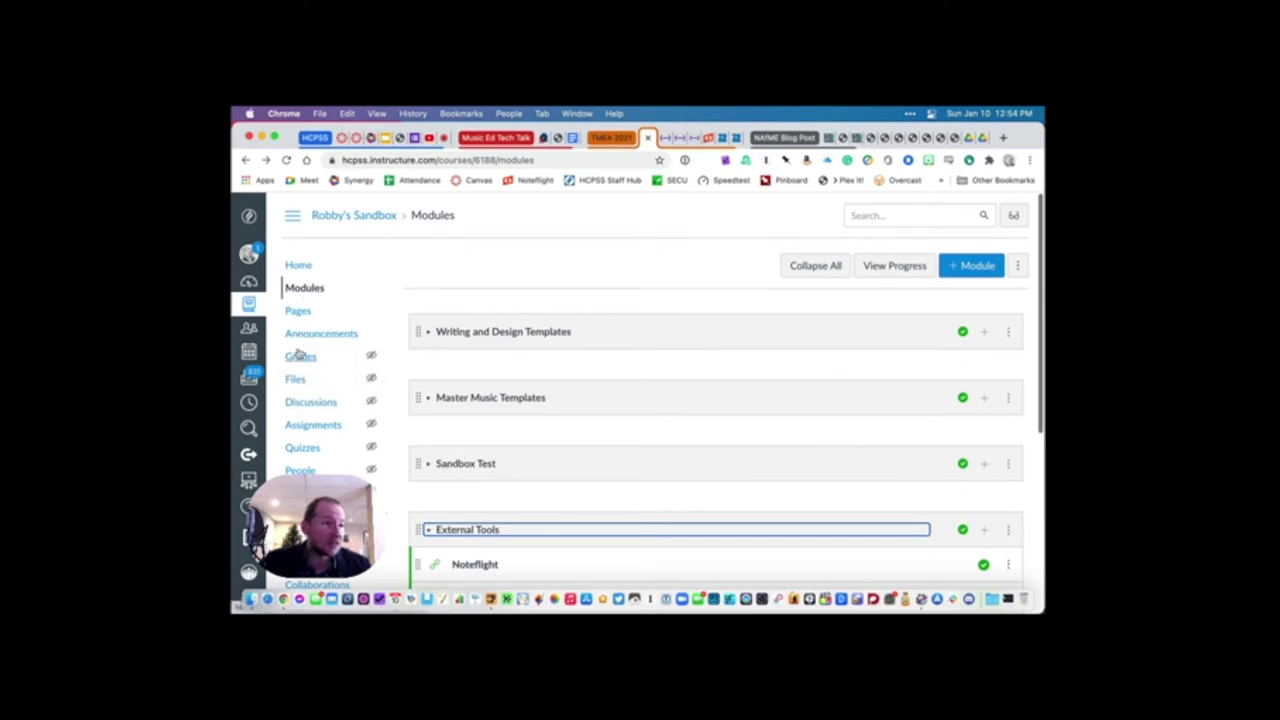
click(307, 425)
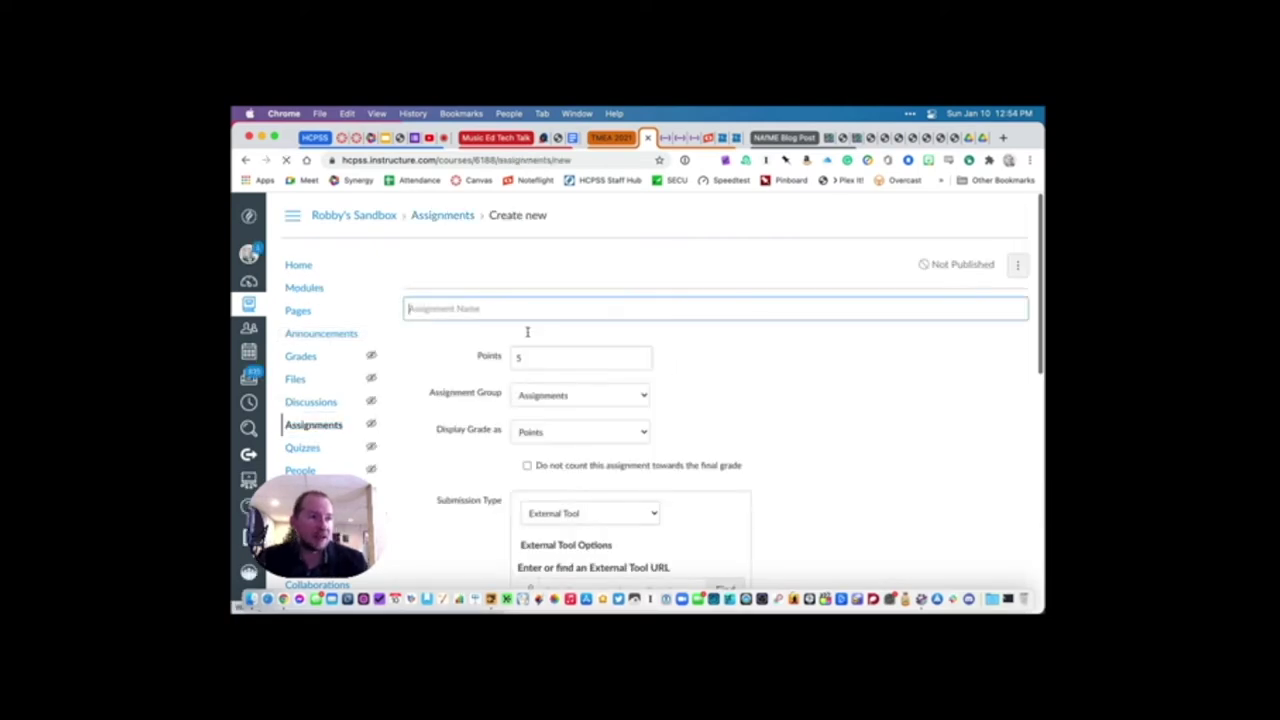
- Name the new assignment "F Major Scale" and enter "Instructions." as its description
click(491, 311)
text(F Major Scale)
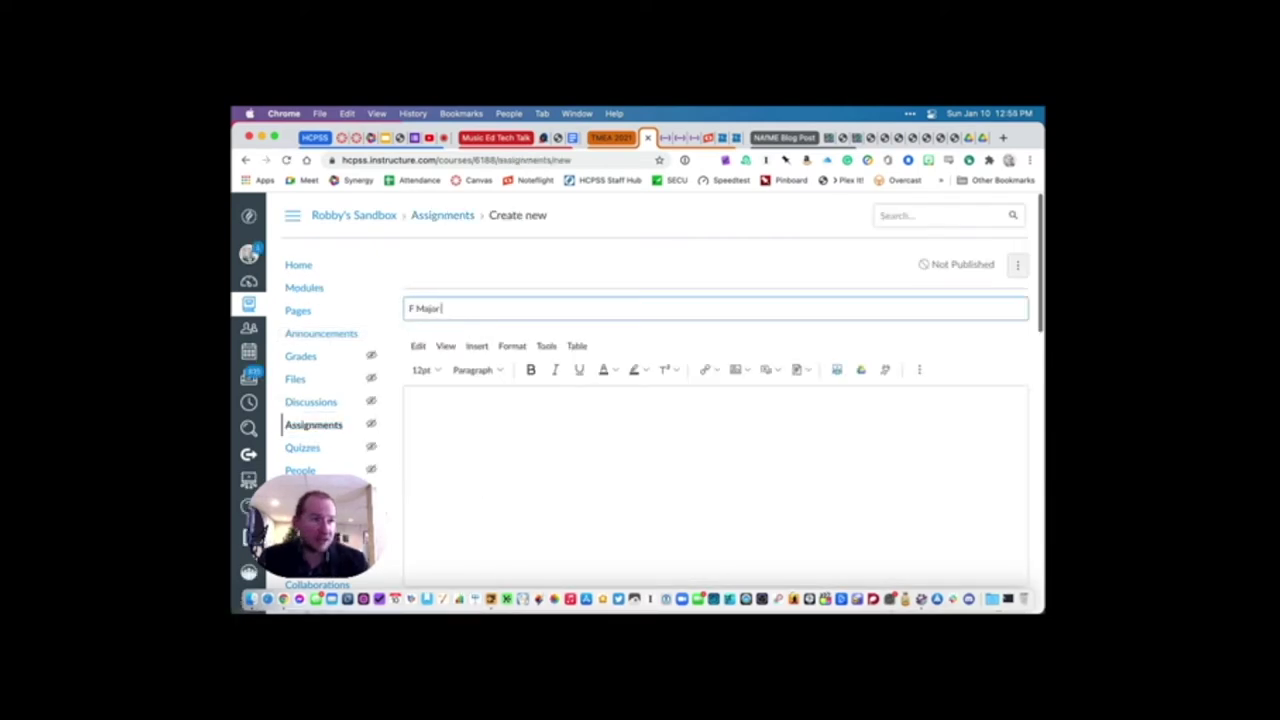
click(759, 431)
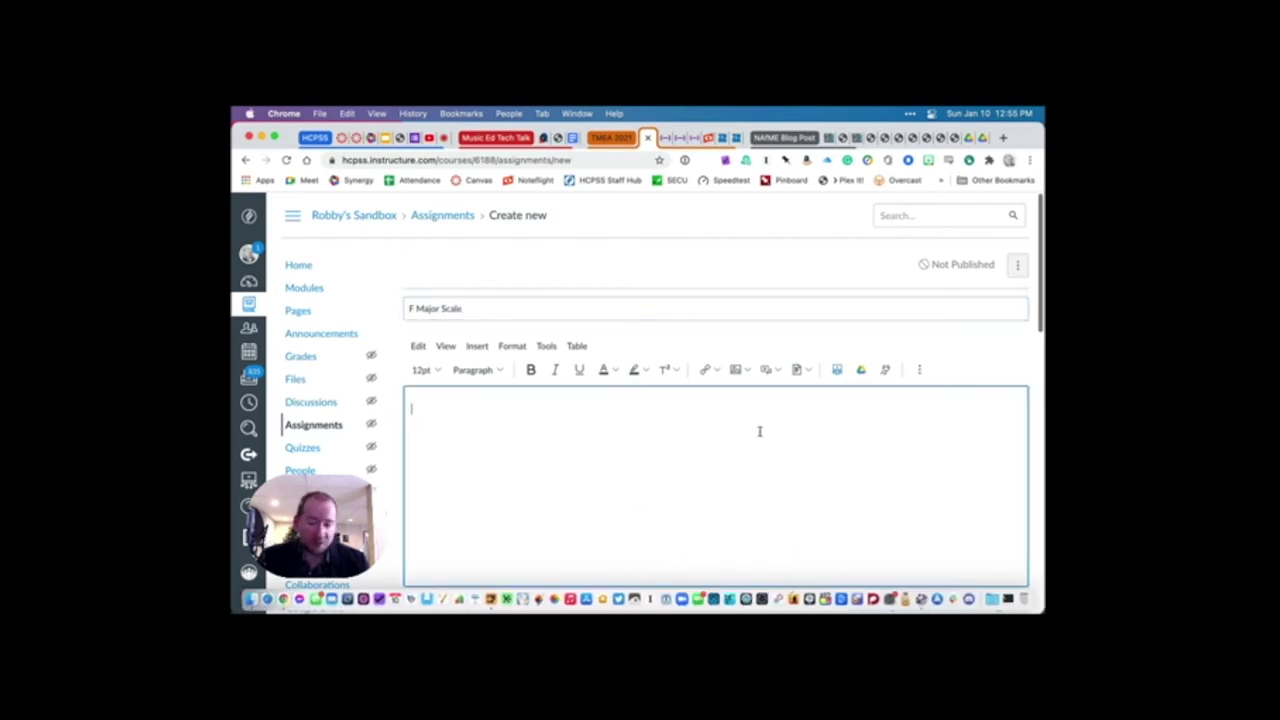
text(Instructions:)
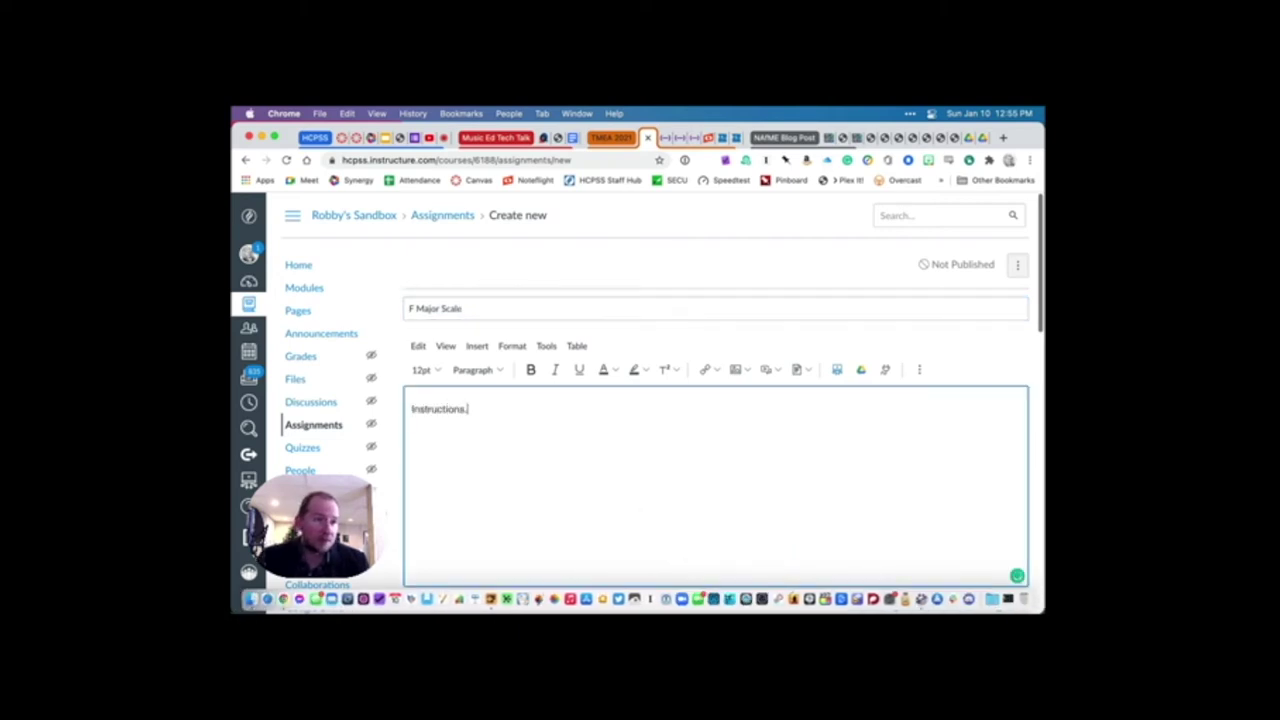
- Choose Noteflight as the external tool for the assignment's submissions
scroll(752, 410, down, 5)
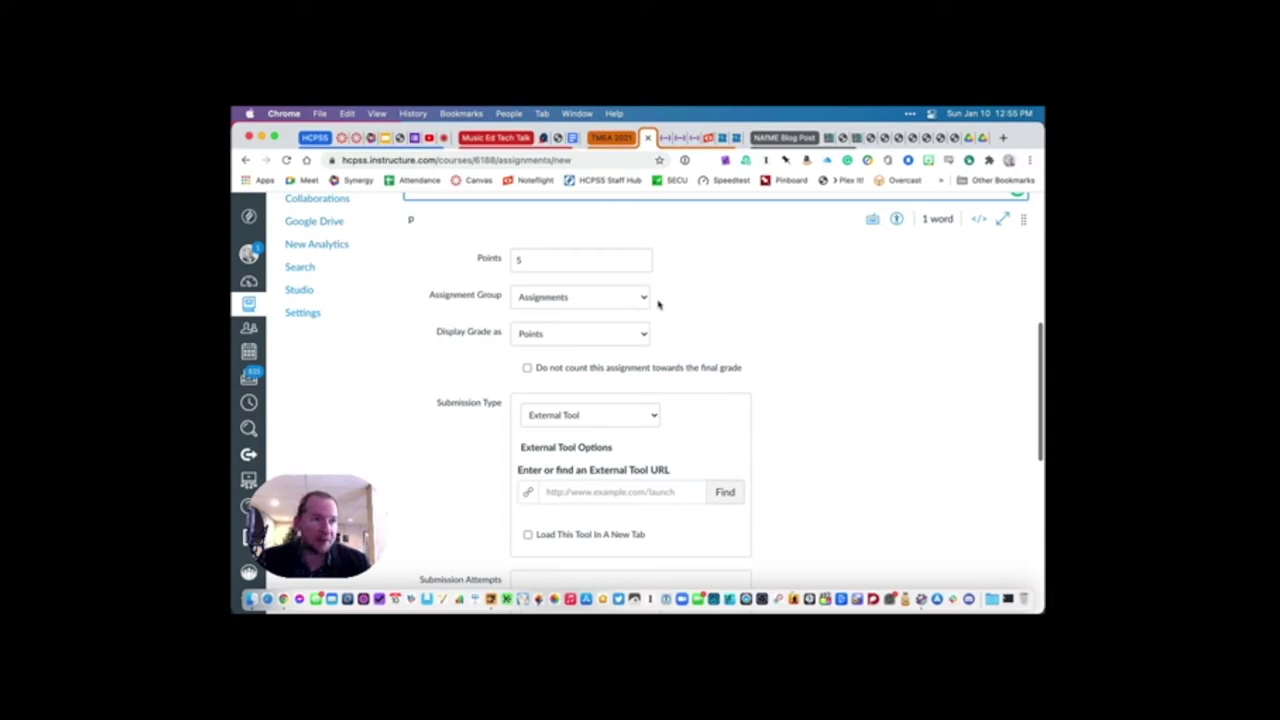
scroll(711, 317, down, 2)
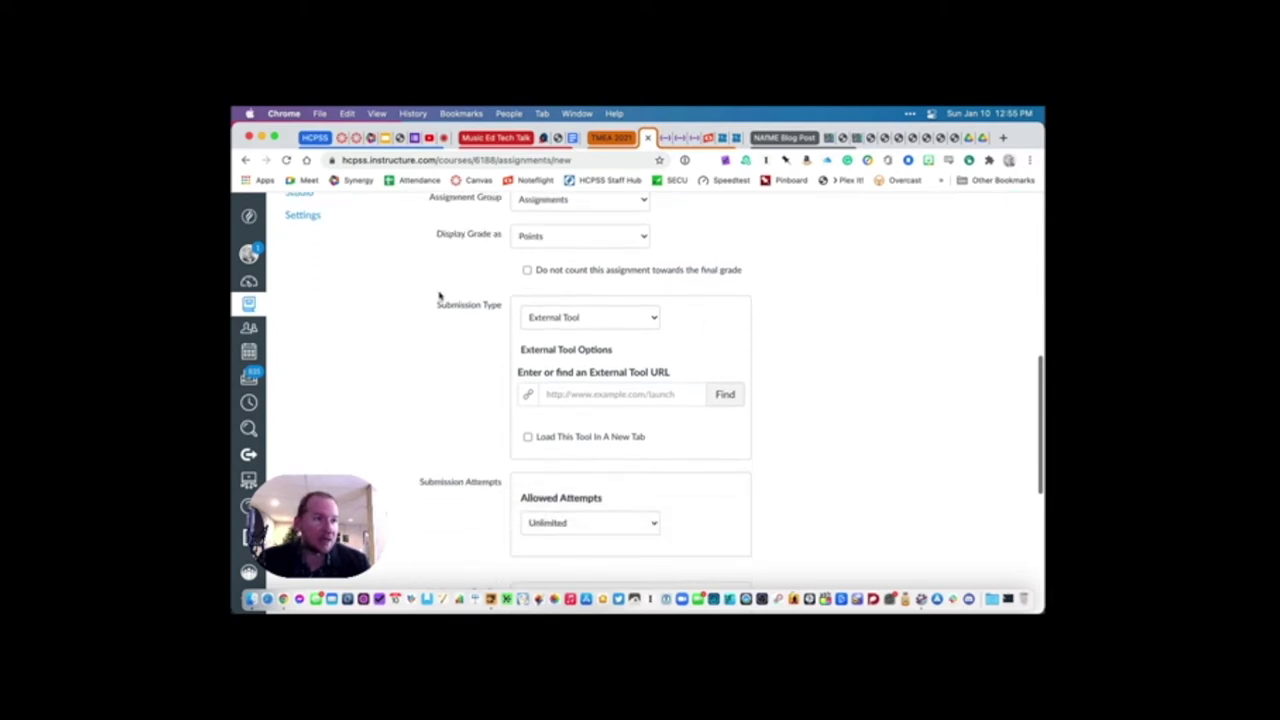
click(724, 394)
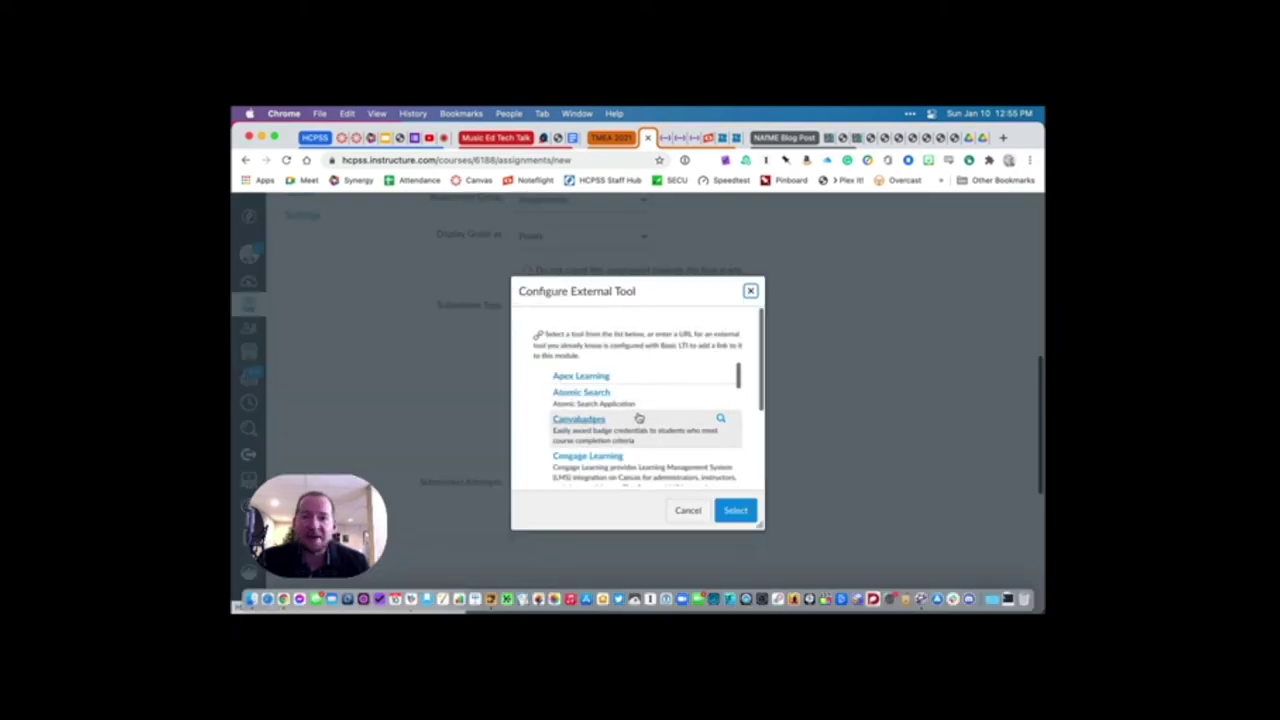
scroll(638, 418, down, 6)
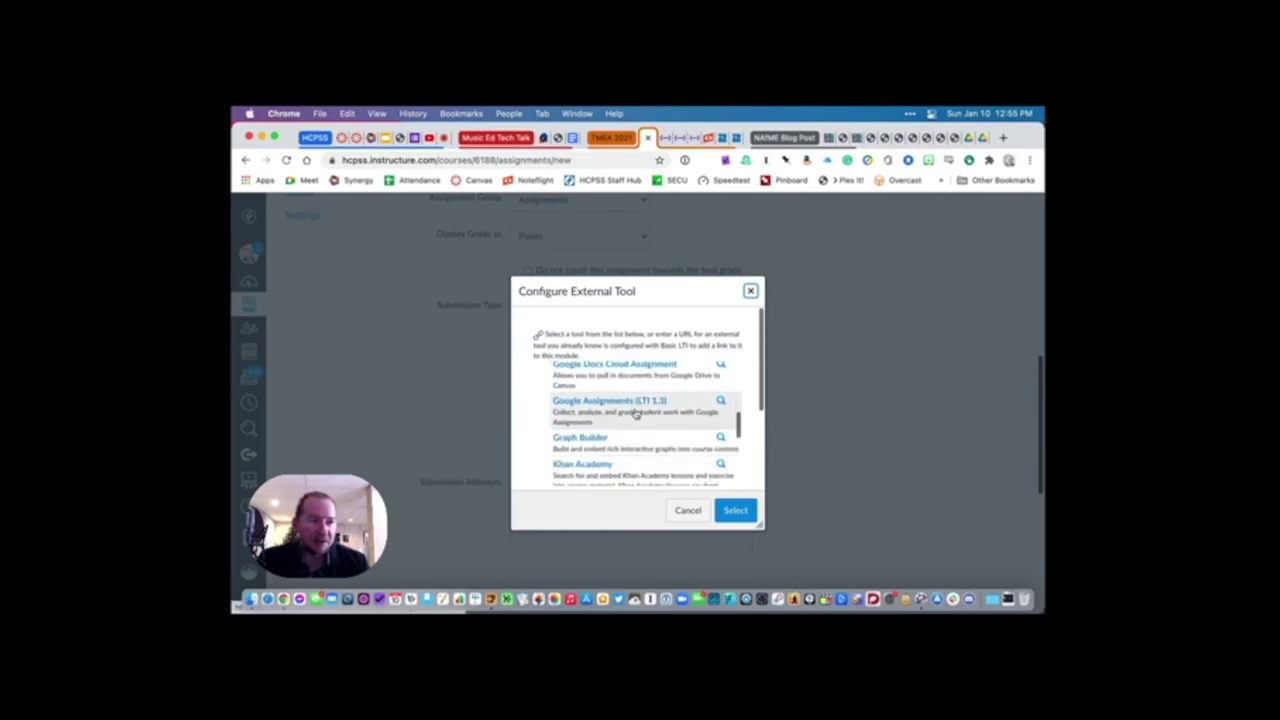
scroll(636, 414, up, 4)
scroll(636, 414, down, 6)
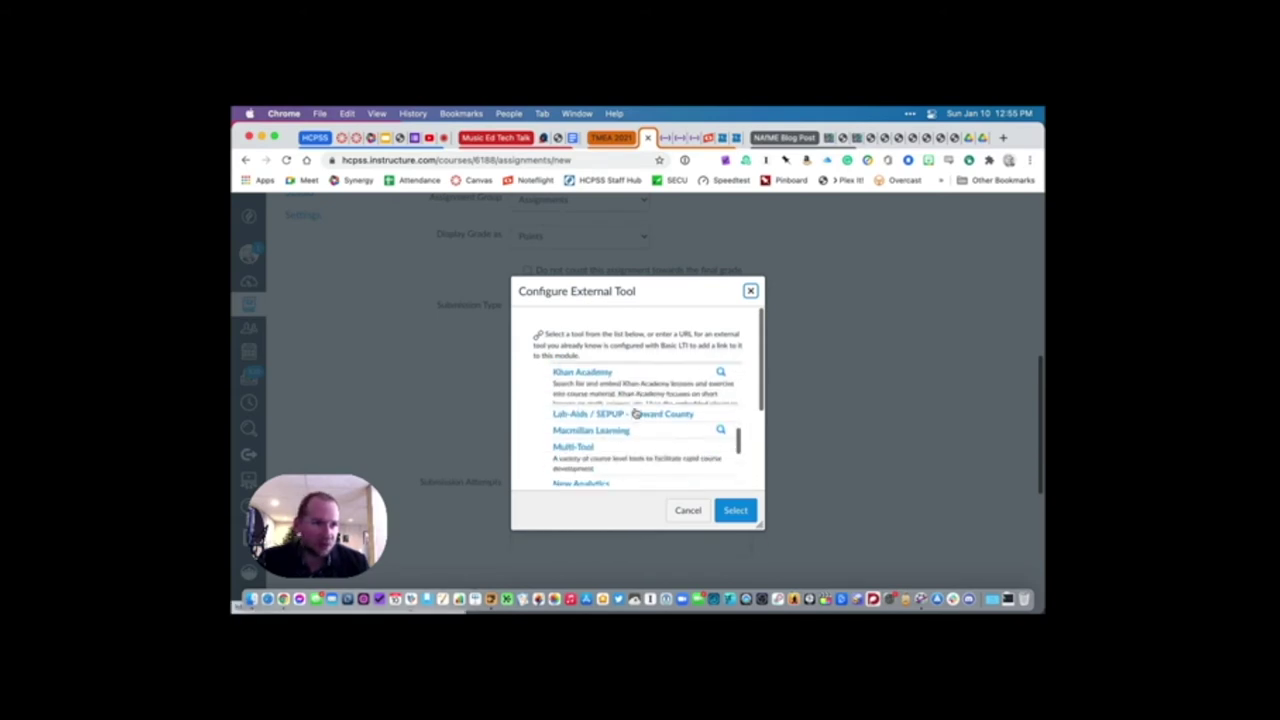
scroll(636, 414, down, 10)
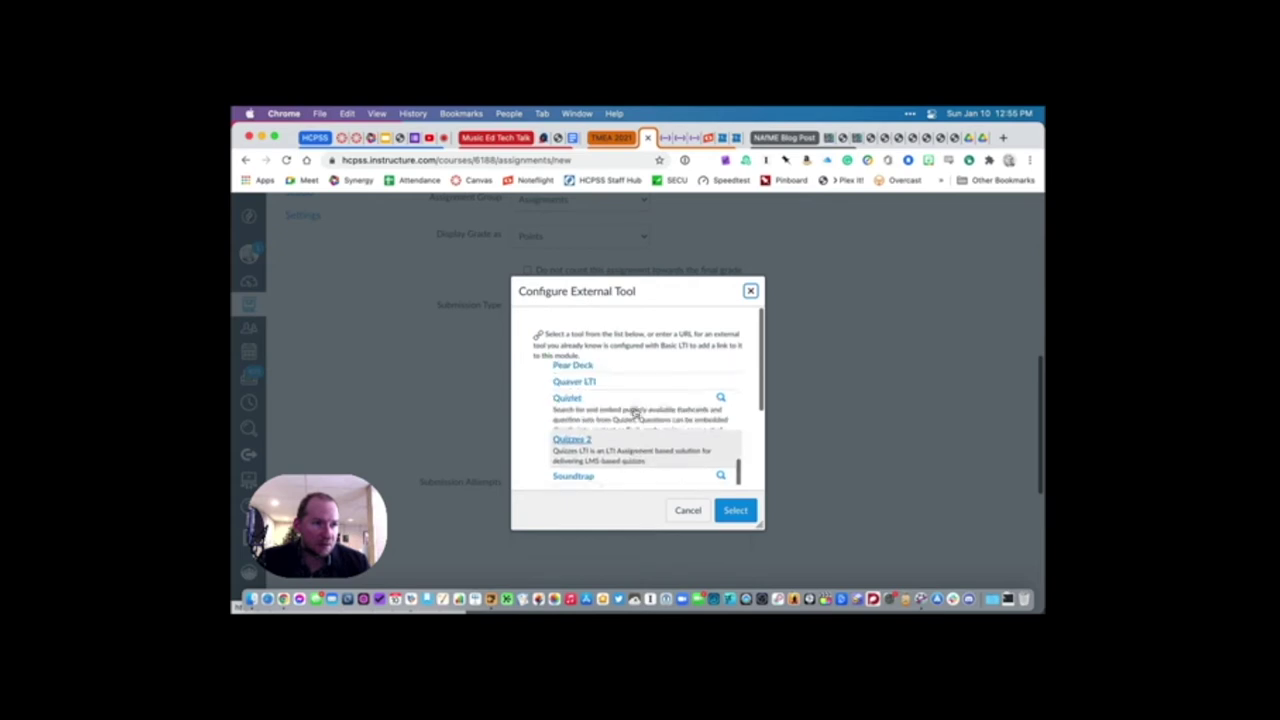
scroll(631, 411, up, 5)
click(614, 424)
click(735, 510)
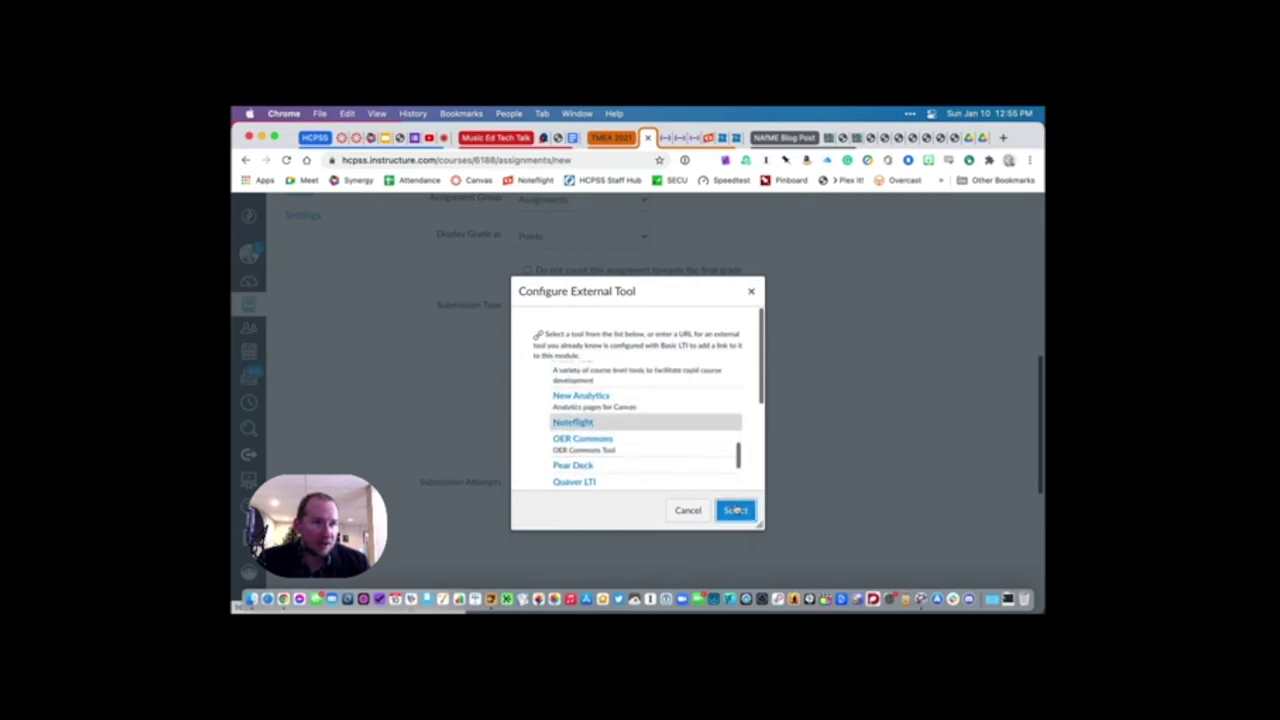
- Set the assignment's due date to Jan 15 11:59pm, then save and publish it
scroll(828, 403, down, 5)
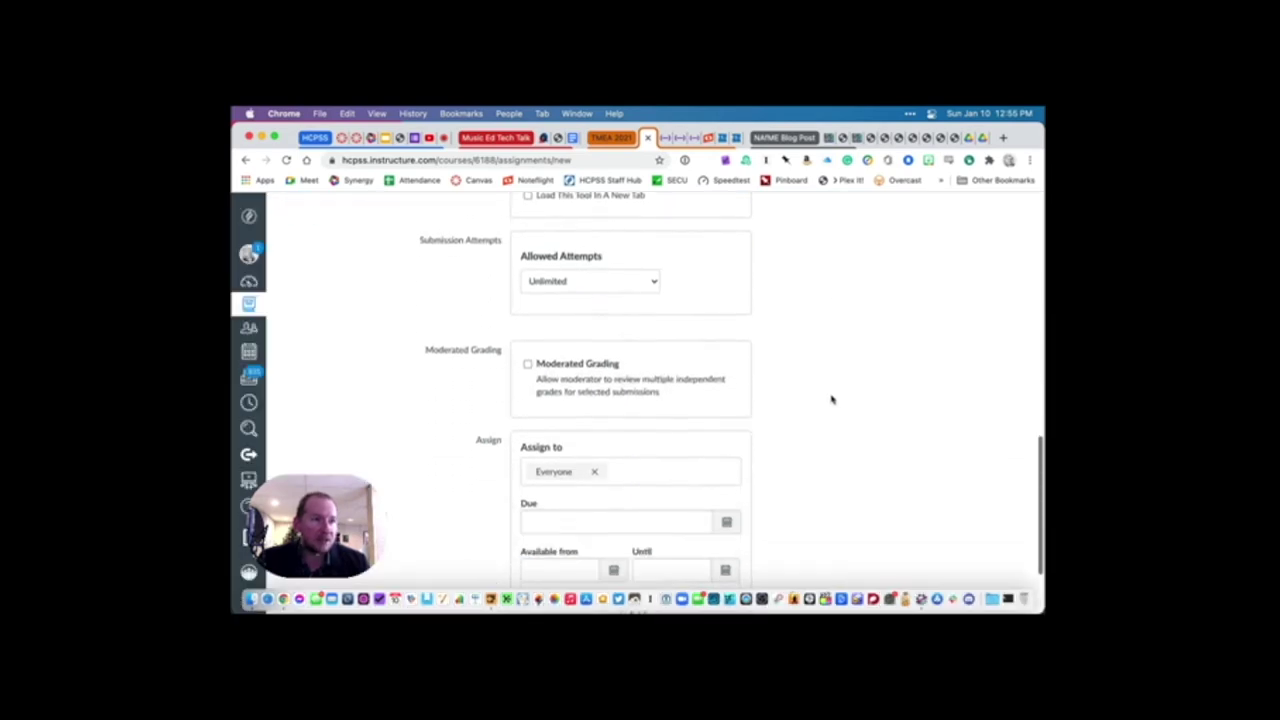
scroll(831, 399, down, 1)
click(726, 501)
click(640, 403)
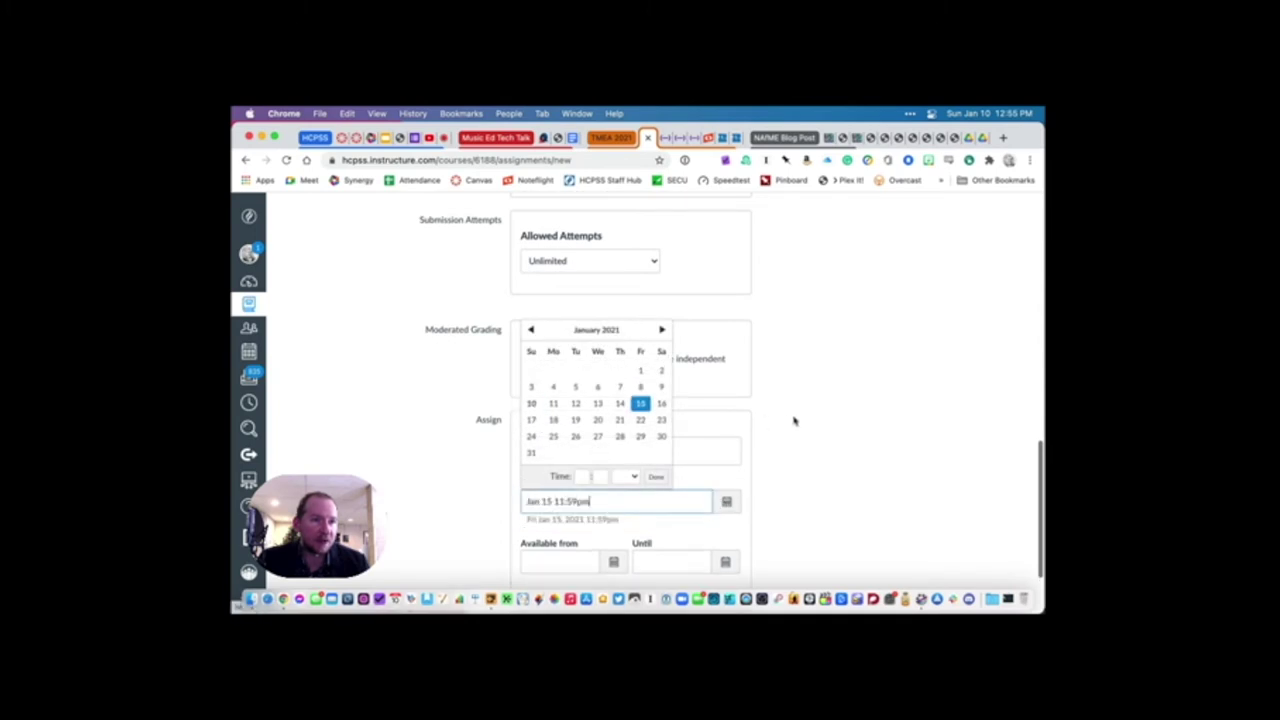
scroll(794, 421, down, 3)
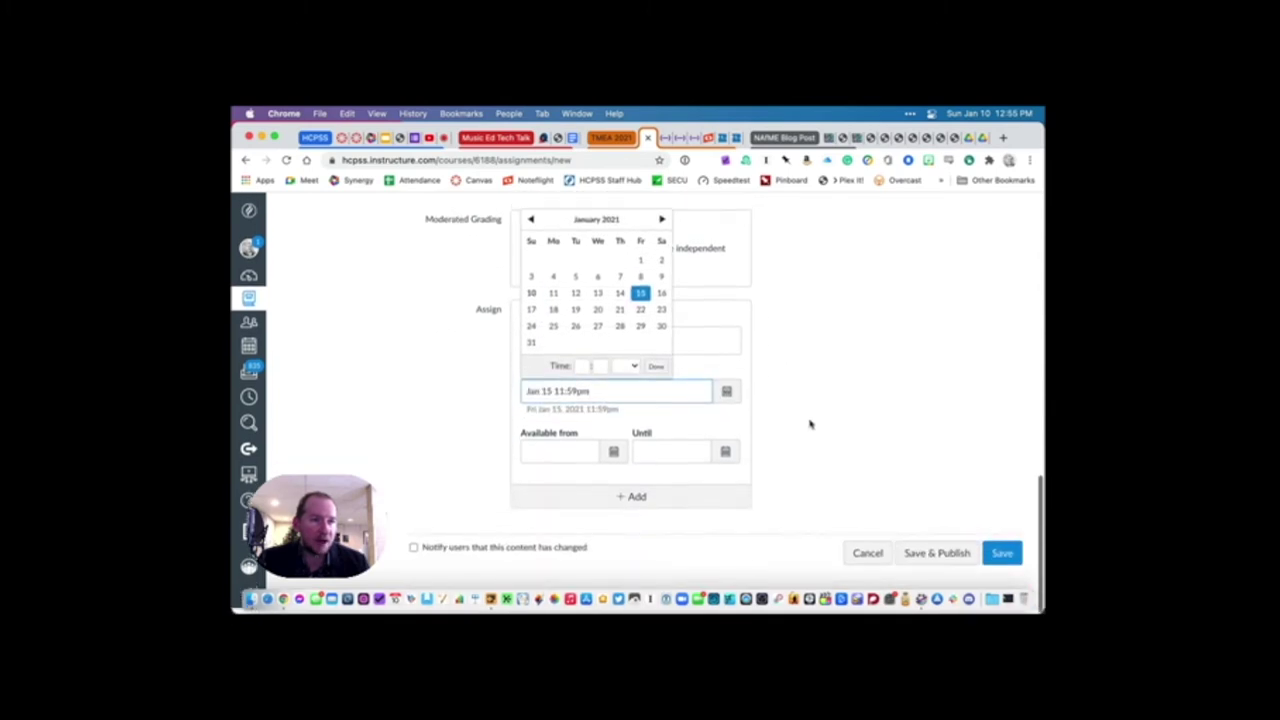
click(935, 559)
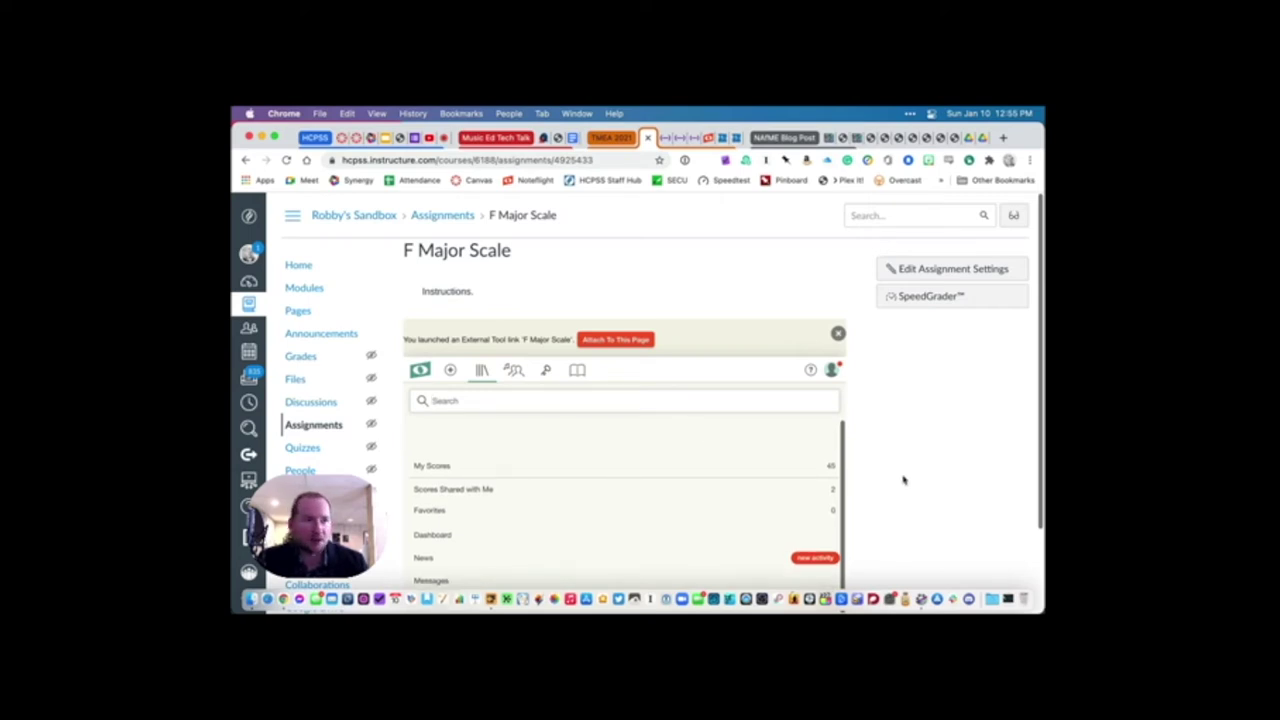
- Open the SoundCheck score Page 12 Scale Exercise in Concert F Major from My Scores and attach it to the assignment page
scroll(943, 477, down, 2)
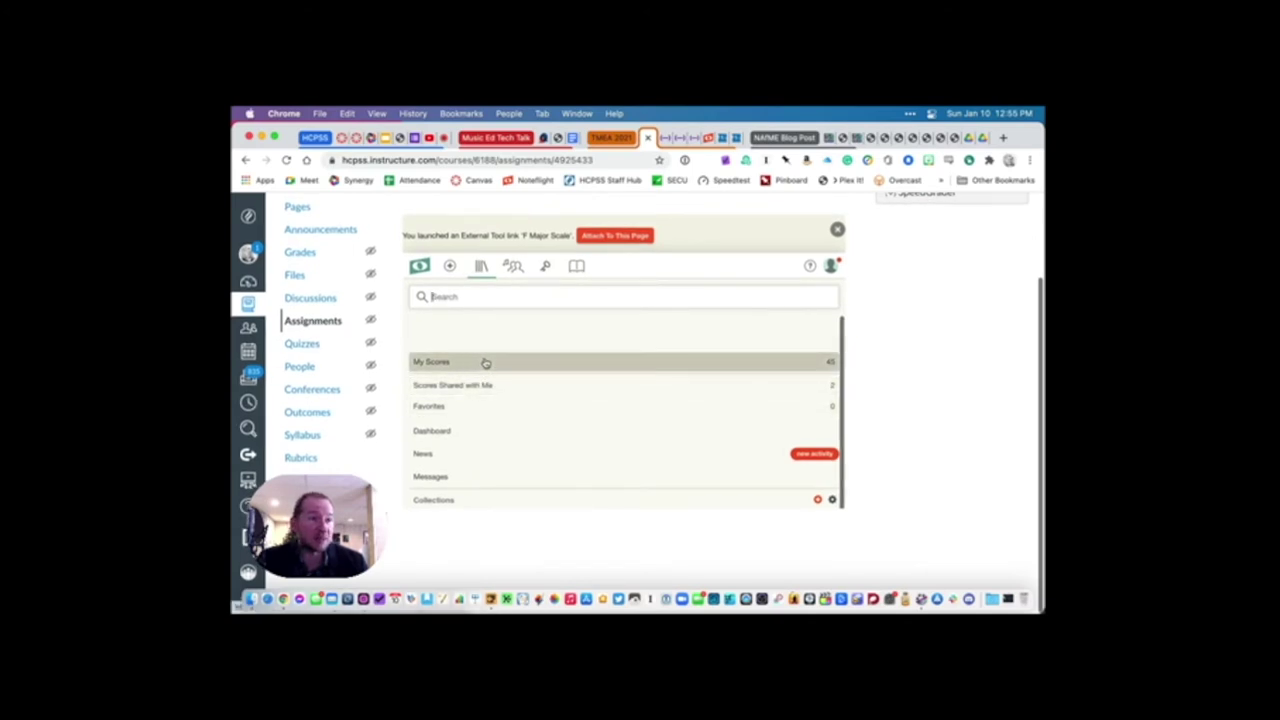
click(506, 364)
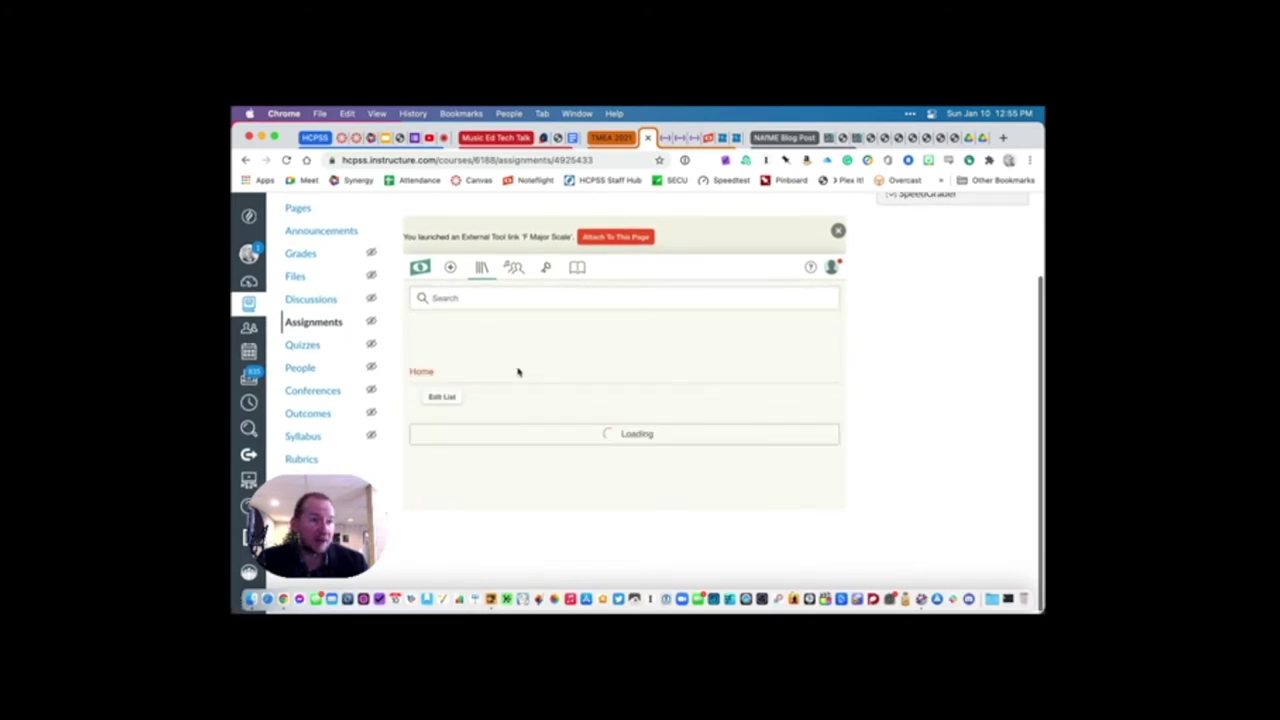
click(520, 434)
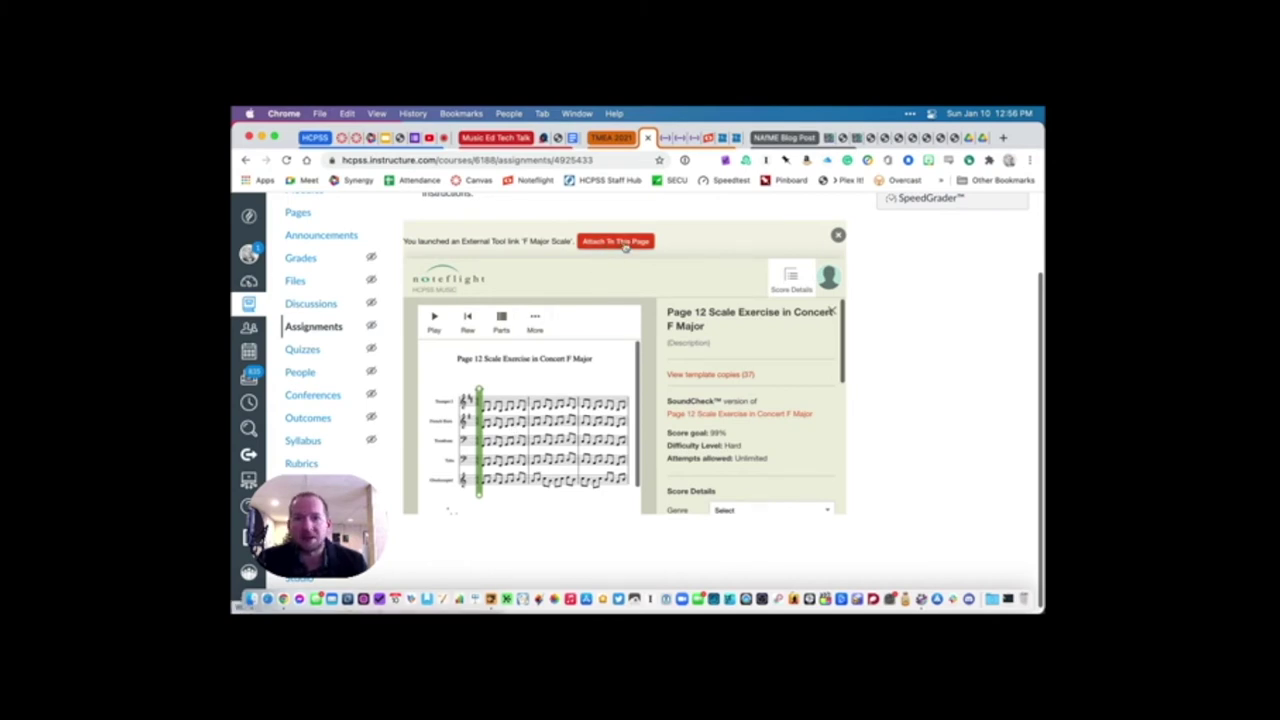
click(615, 241)
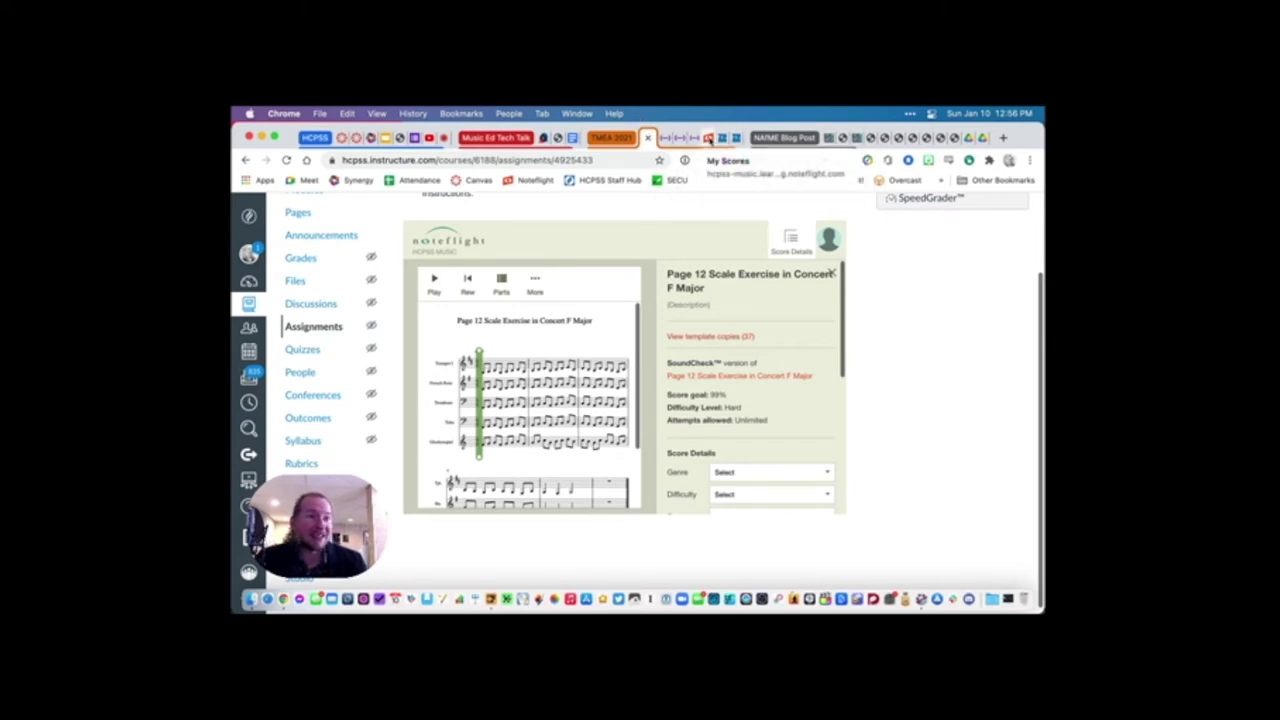
- Switch to Noteflight, create a new score by importing XML or MIDI files, and open the file selection
click(708, 138)
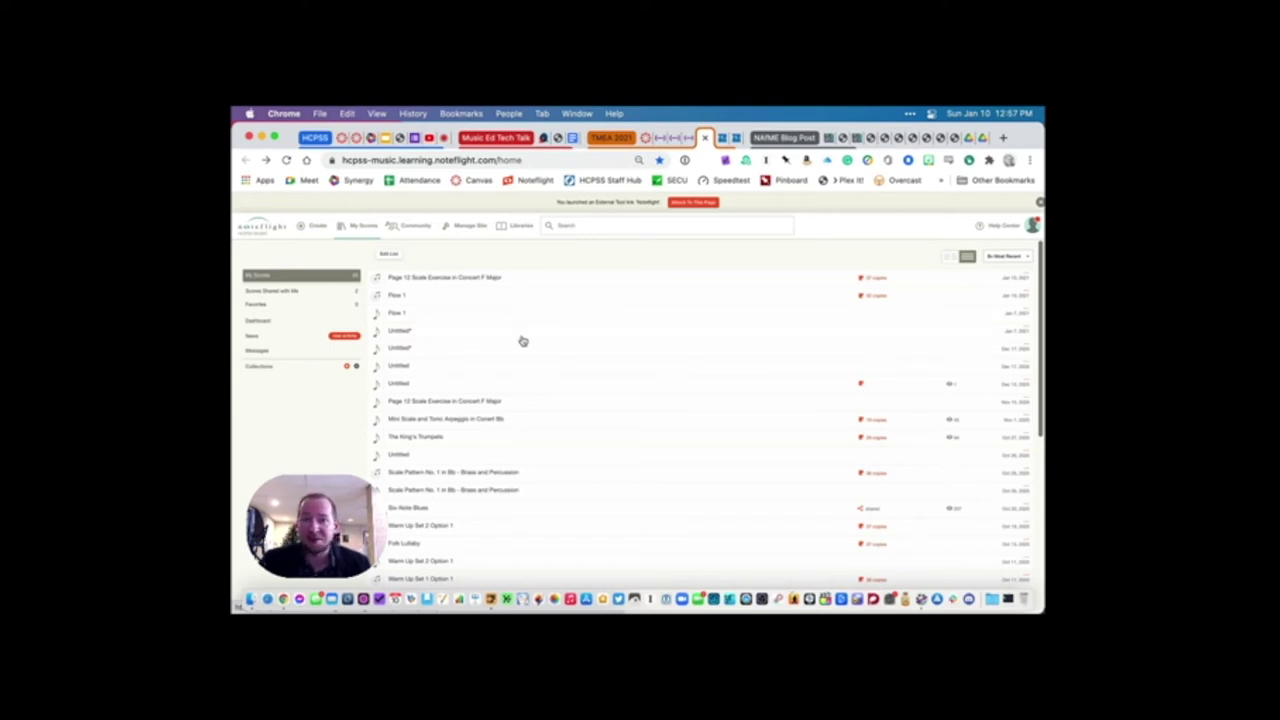
click(313, 229)
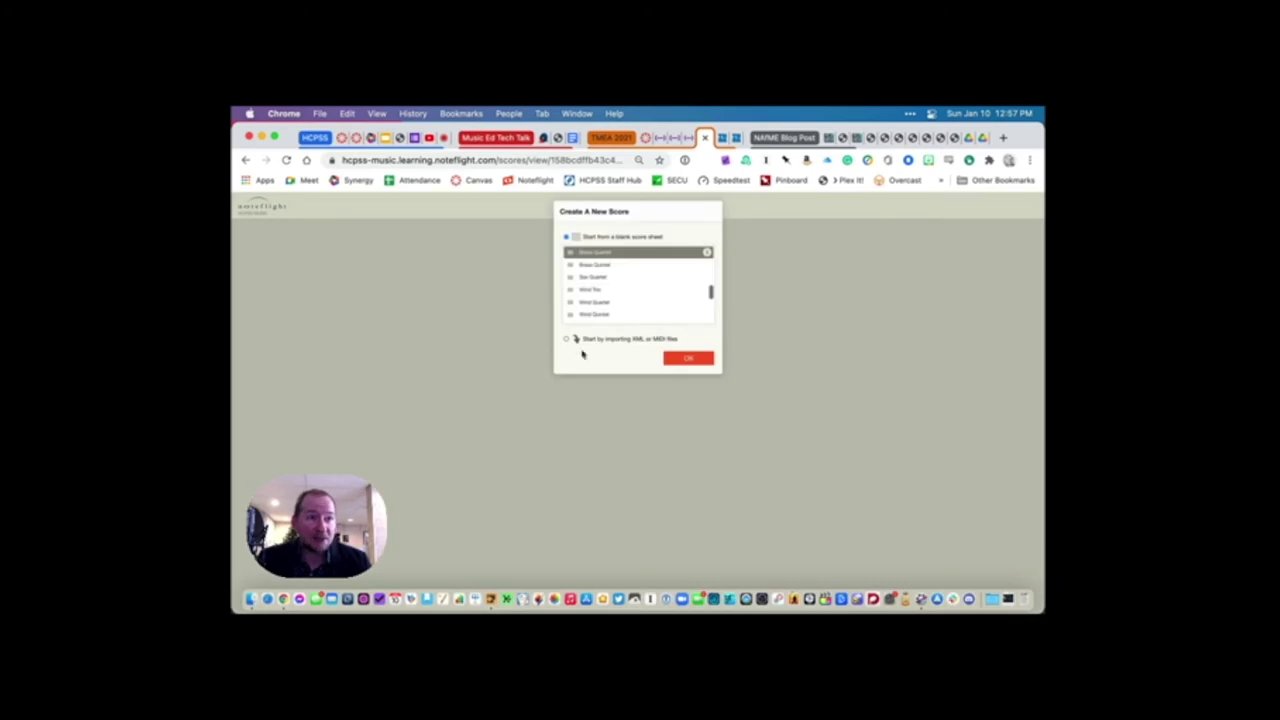
click(567, 341)
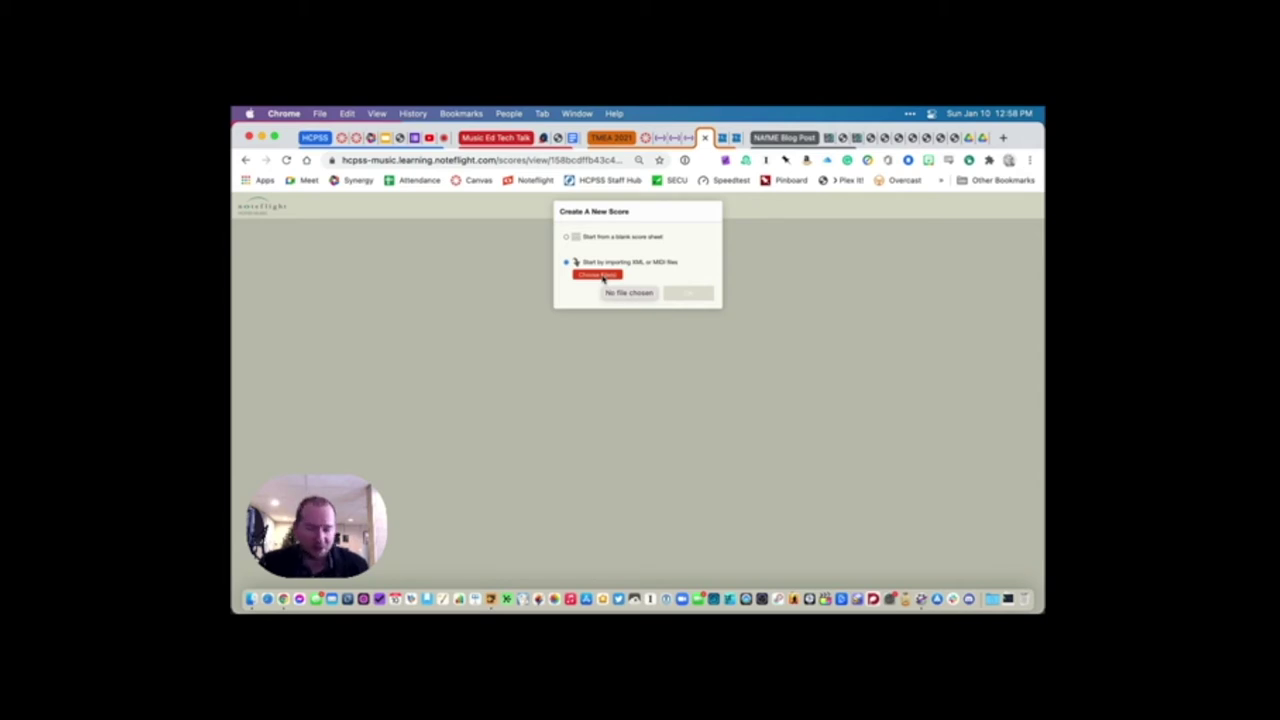
click(603, 279)
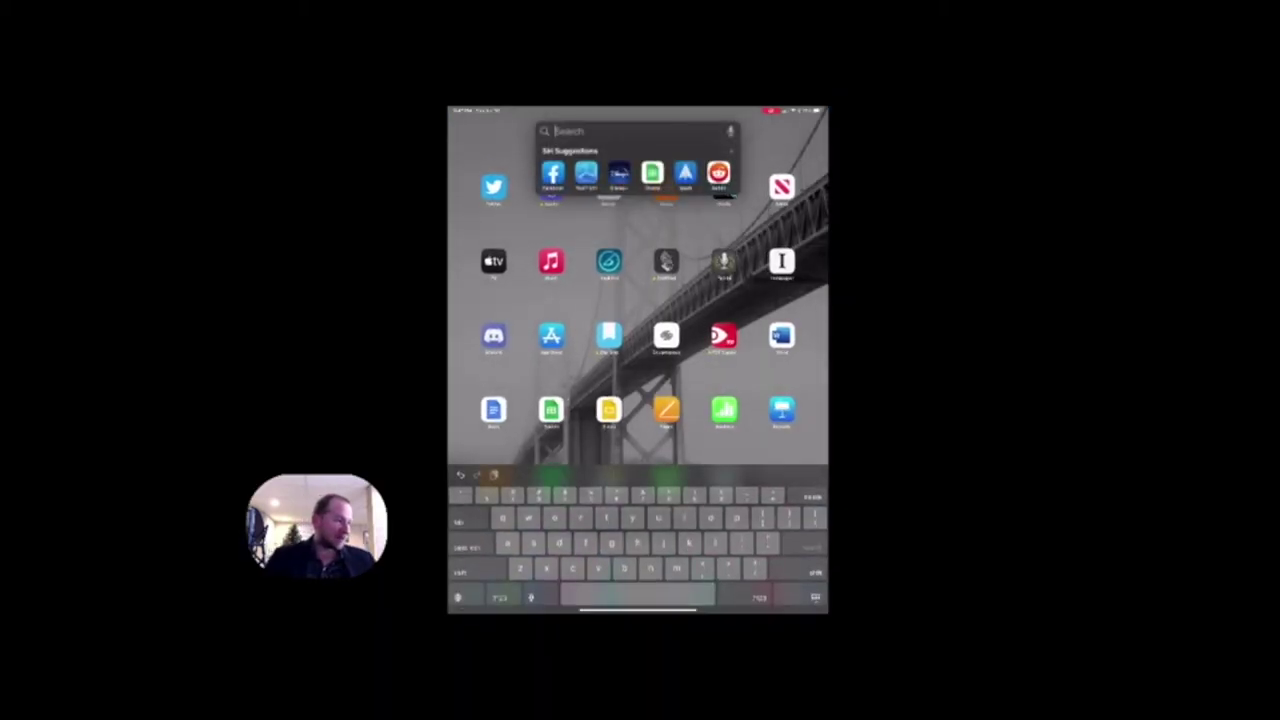
- Switch to Scanner Pro on the iPad and view the colour and black-and-white scan modes for the sheet music
text(scanner Pro)
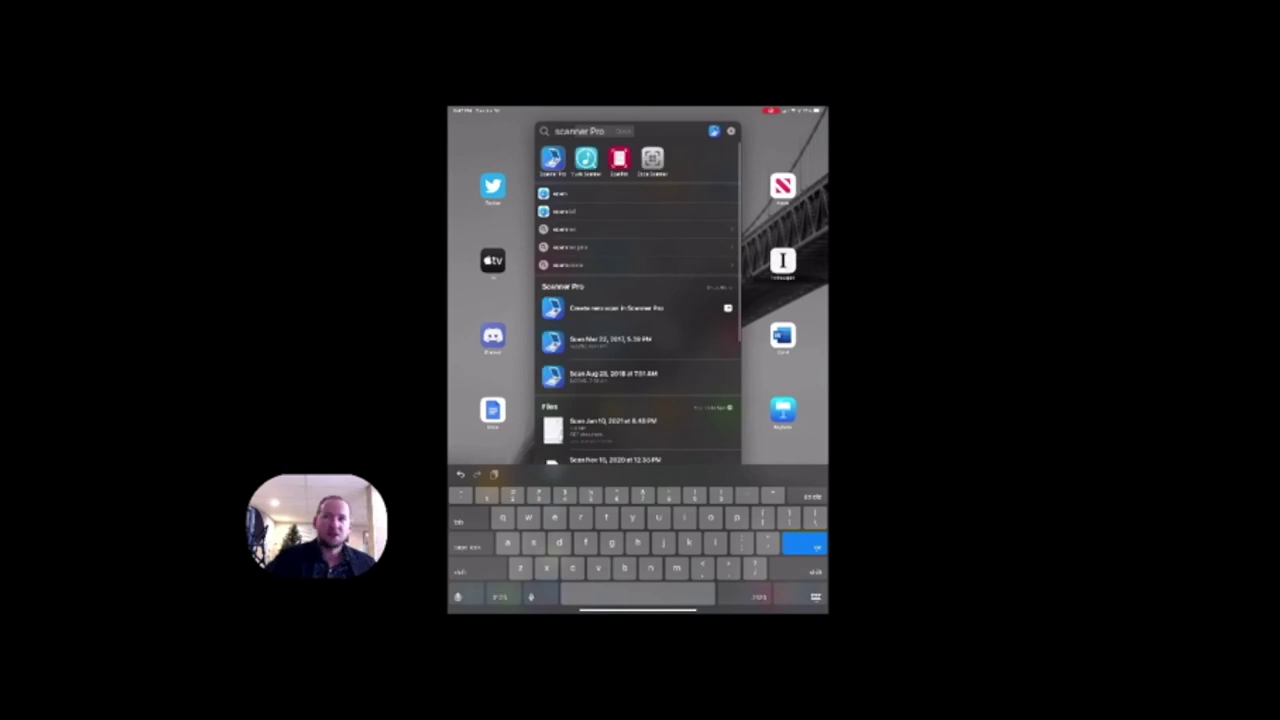
key(Return)
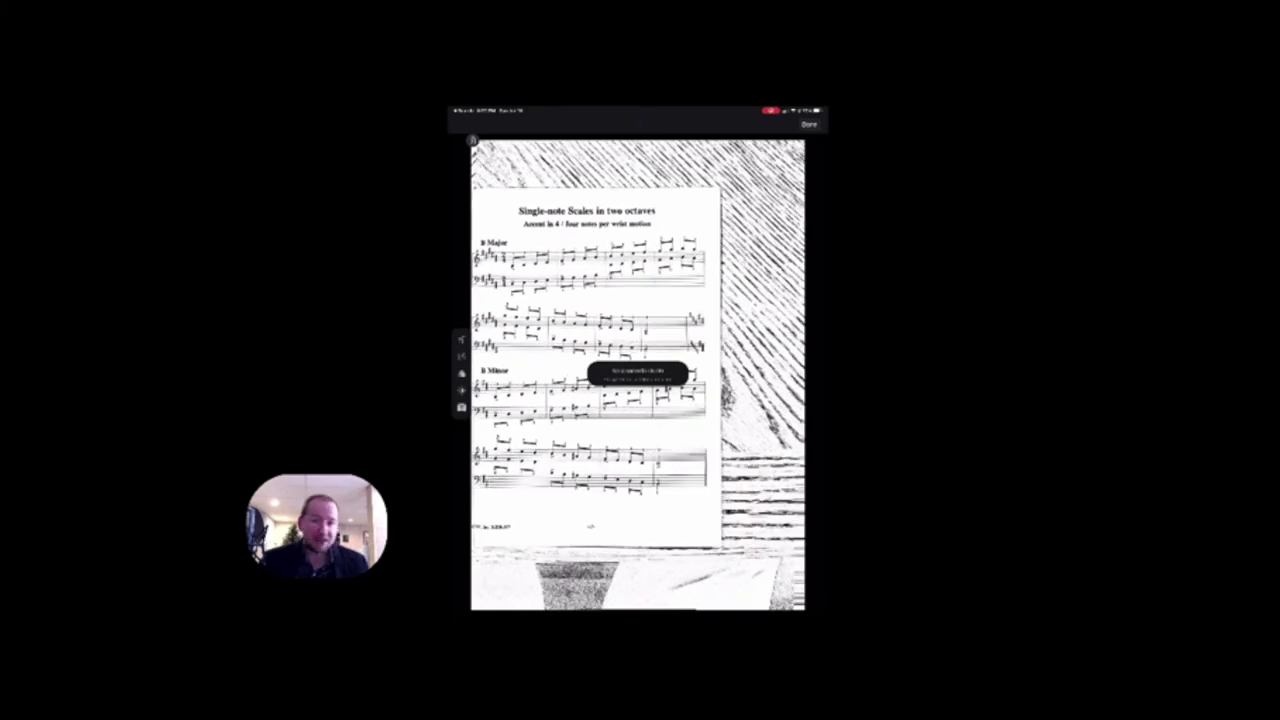
click(461, 373)
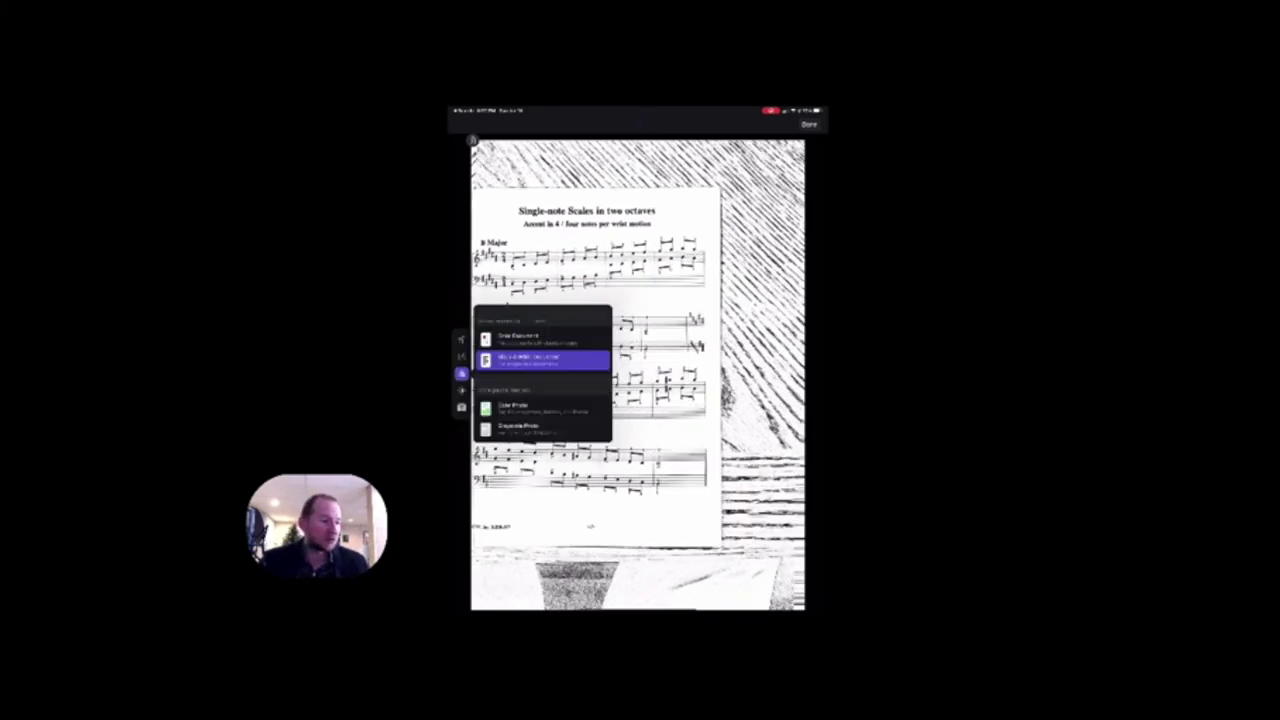
click(461, 356)
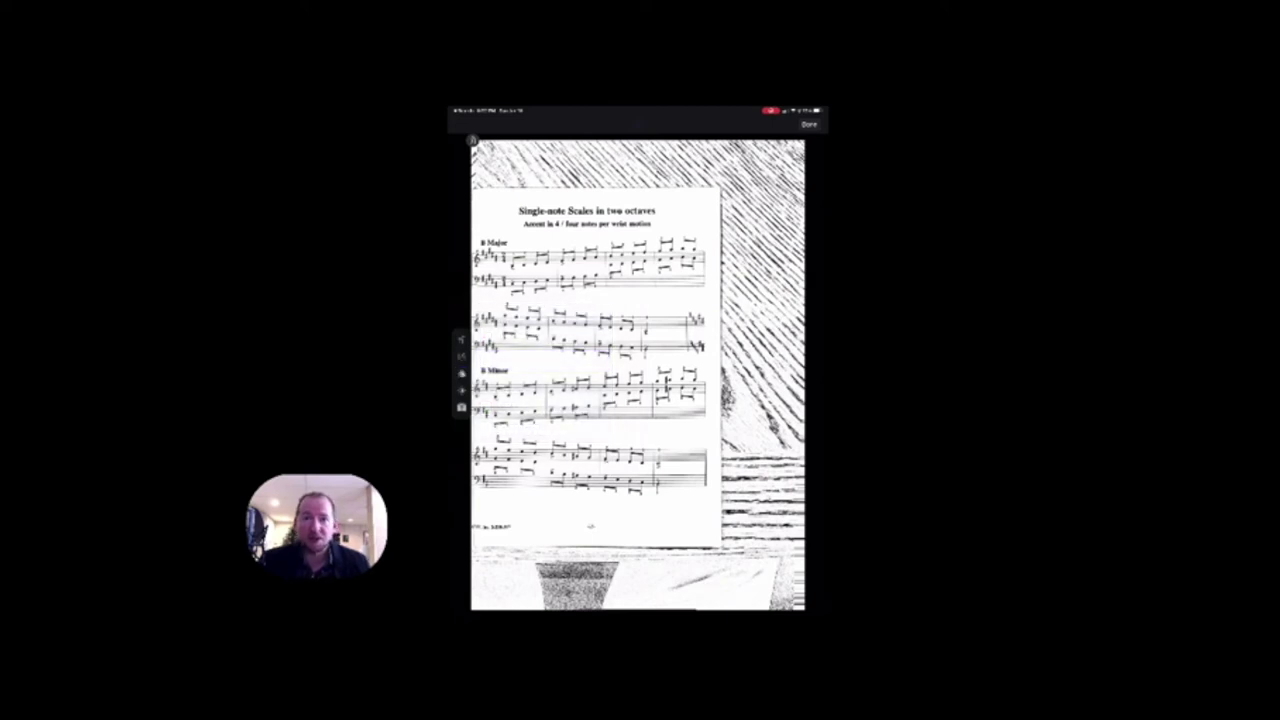
click(543, 322)
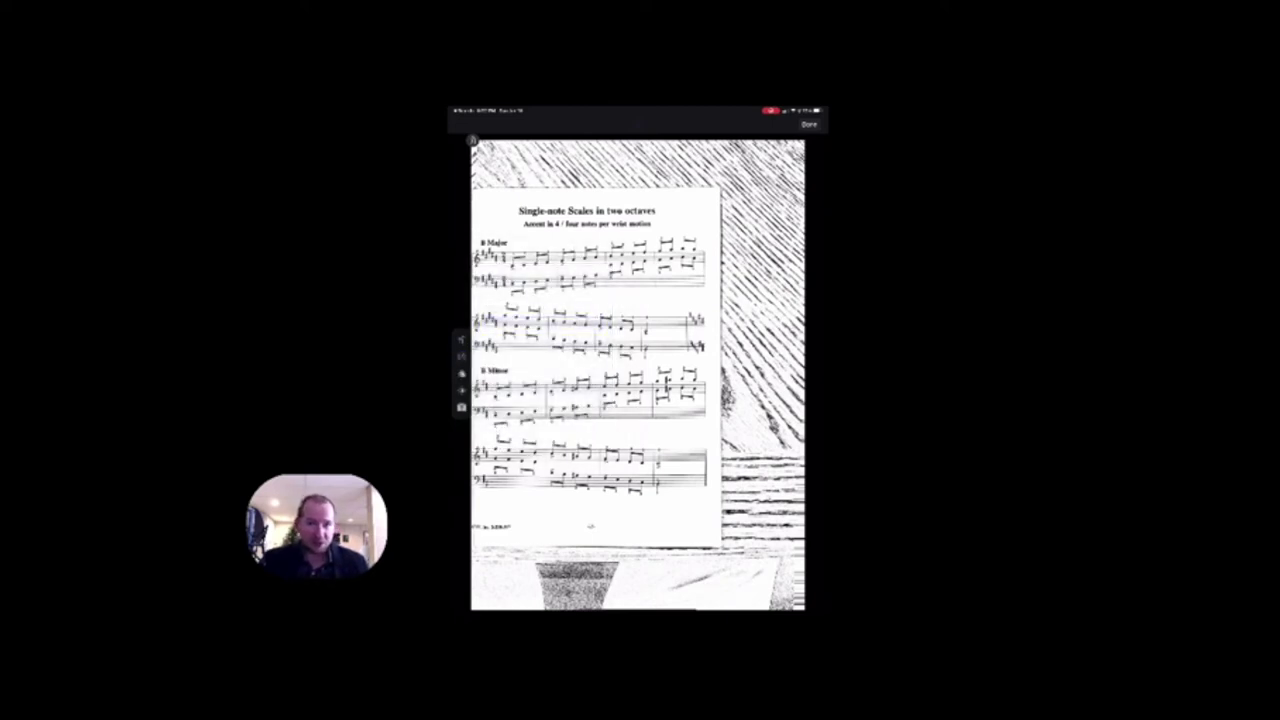
click(461, 356)
click(543, 322)
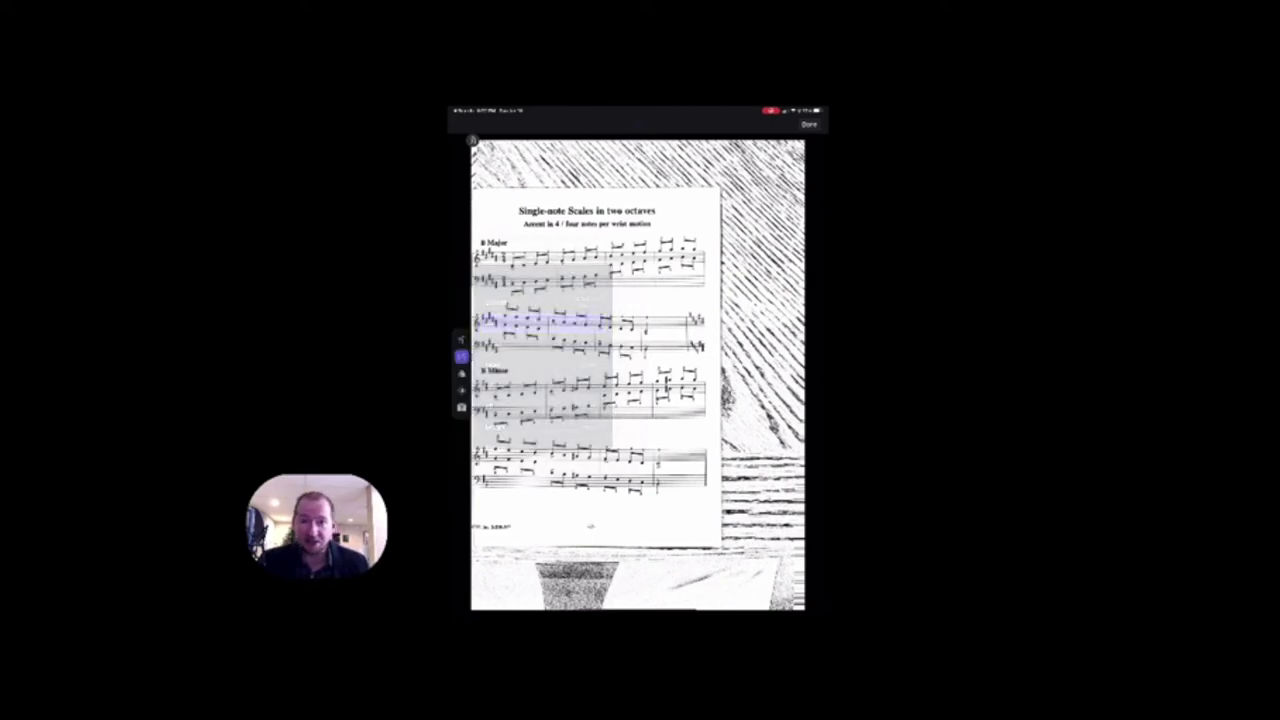
- Crop the scan to the four corners of the sheet music page and apply the crop
click(461, 340)
drag(782, 347, 720, 347)
drag(720, 548, 722, 498)
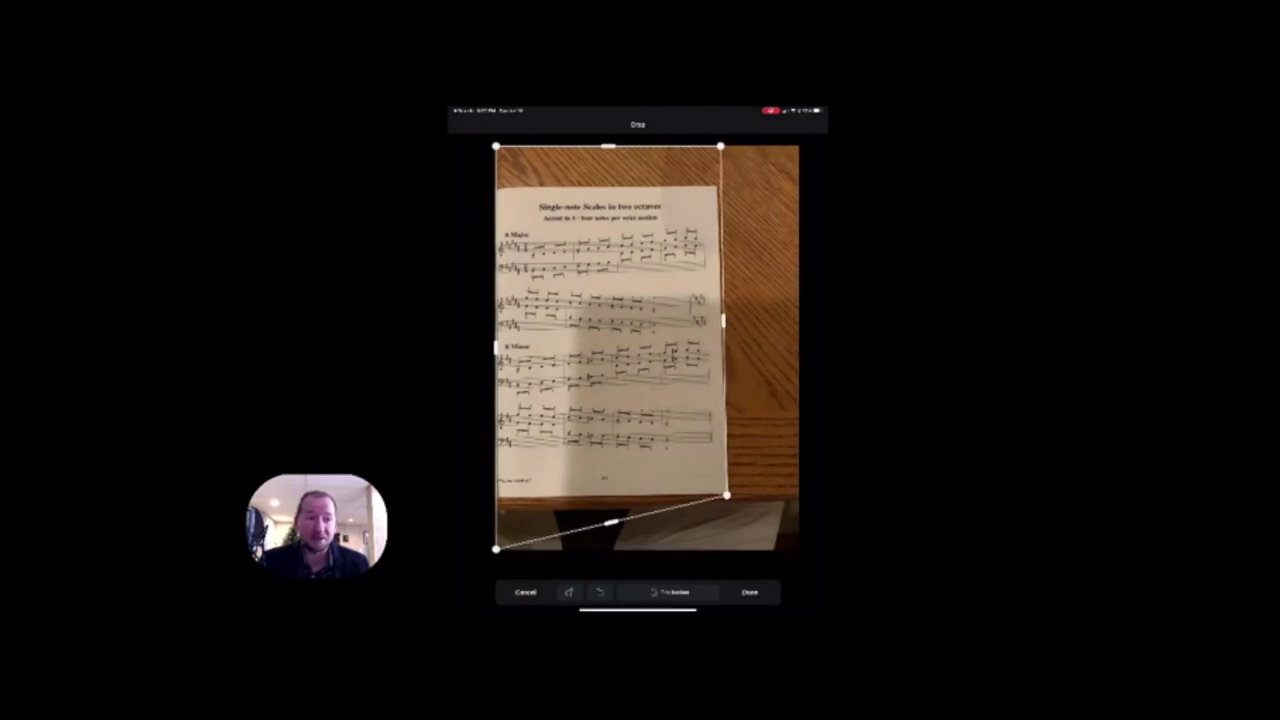
drag(496, 548, 500, 494)
drag(496, 146, 500, 190)
drag(720, 146, 716, 187)
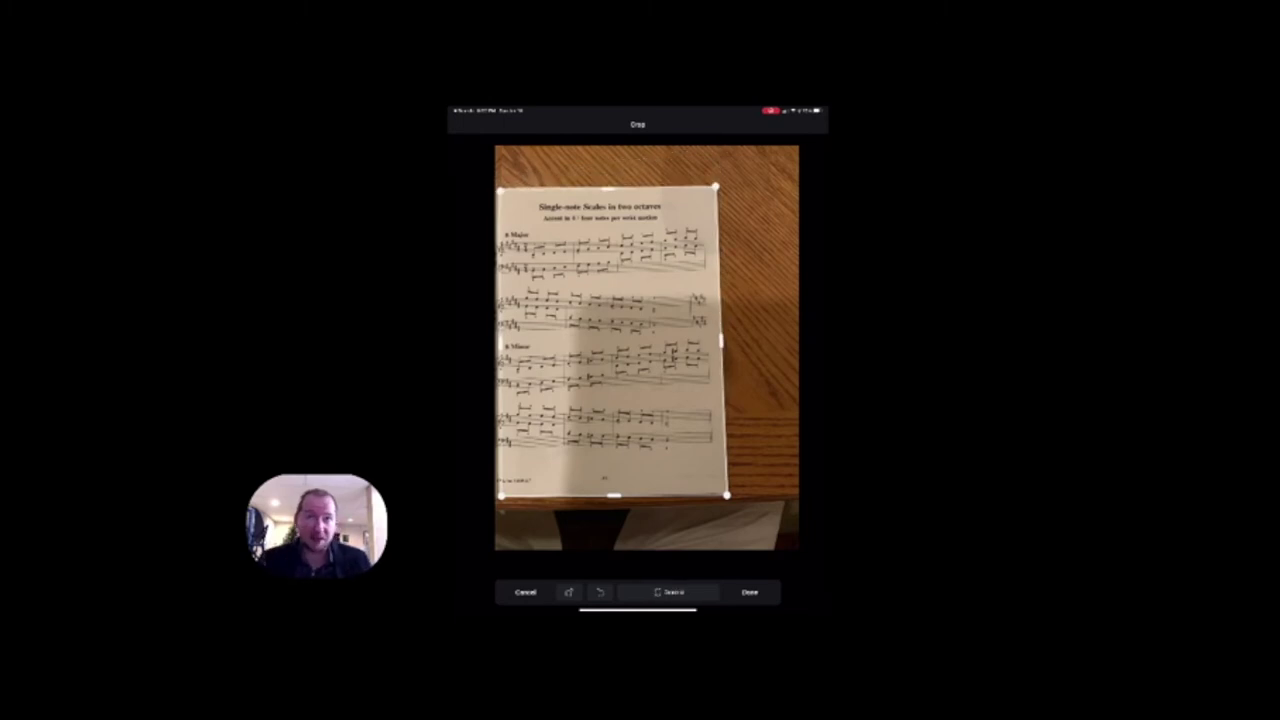
click(749, 592)
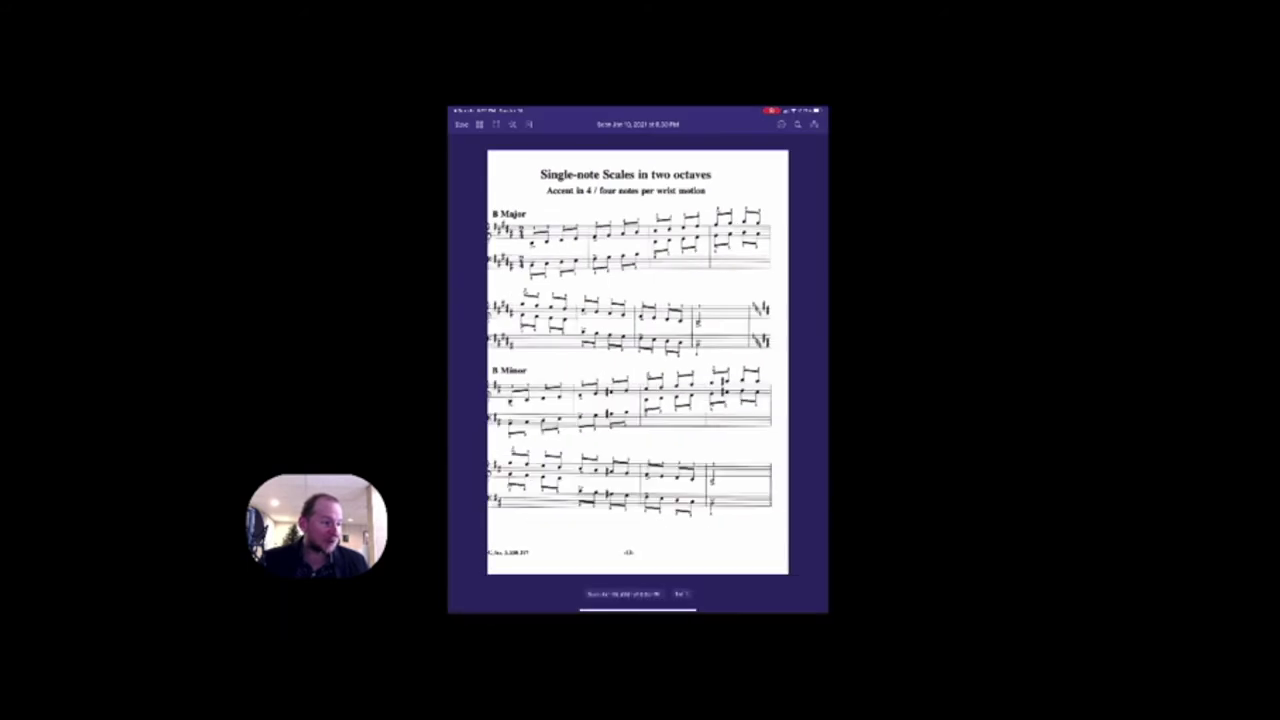
- Switch to the music book on the iPad and take a screenshot of each page containing exercises 7 and 8
key(super+h)
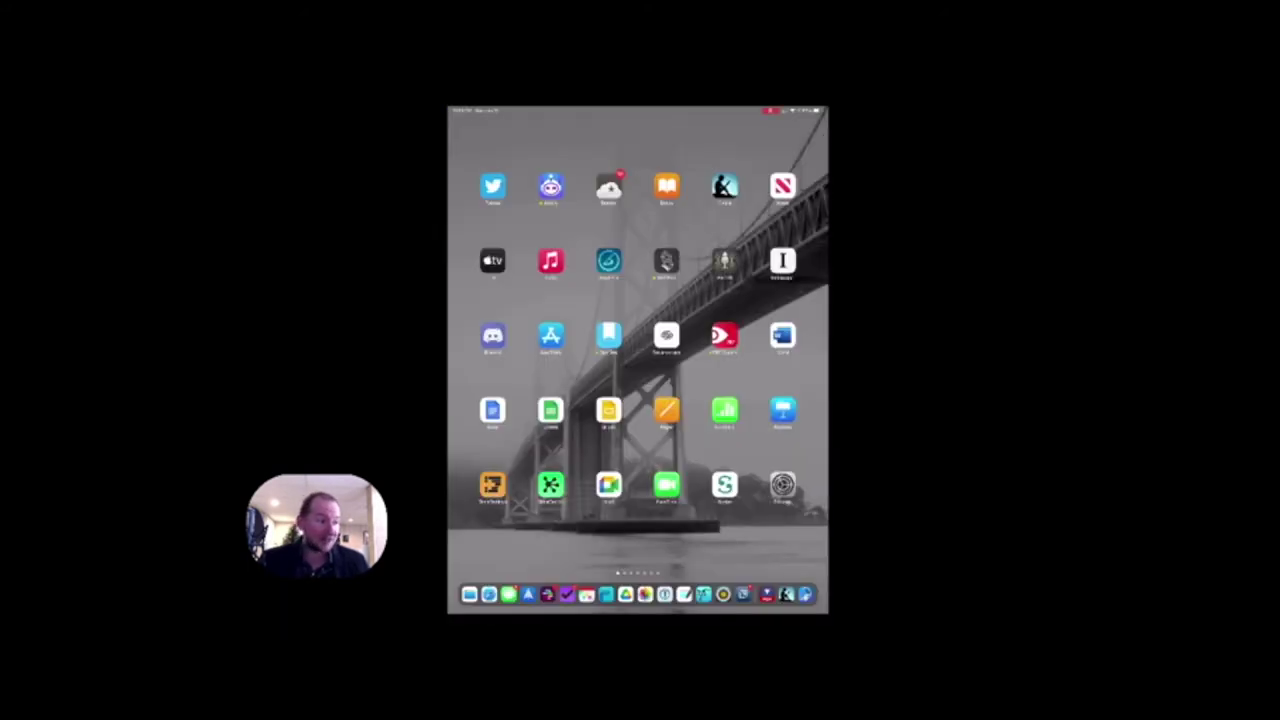
click(725, 186)
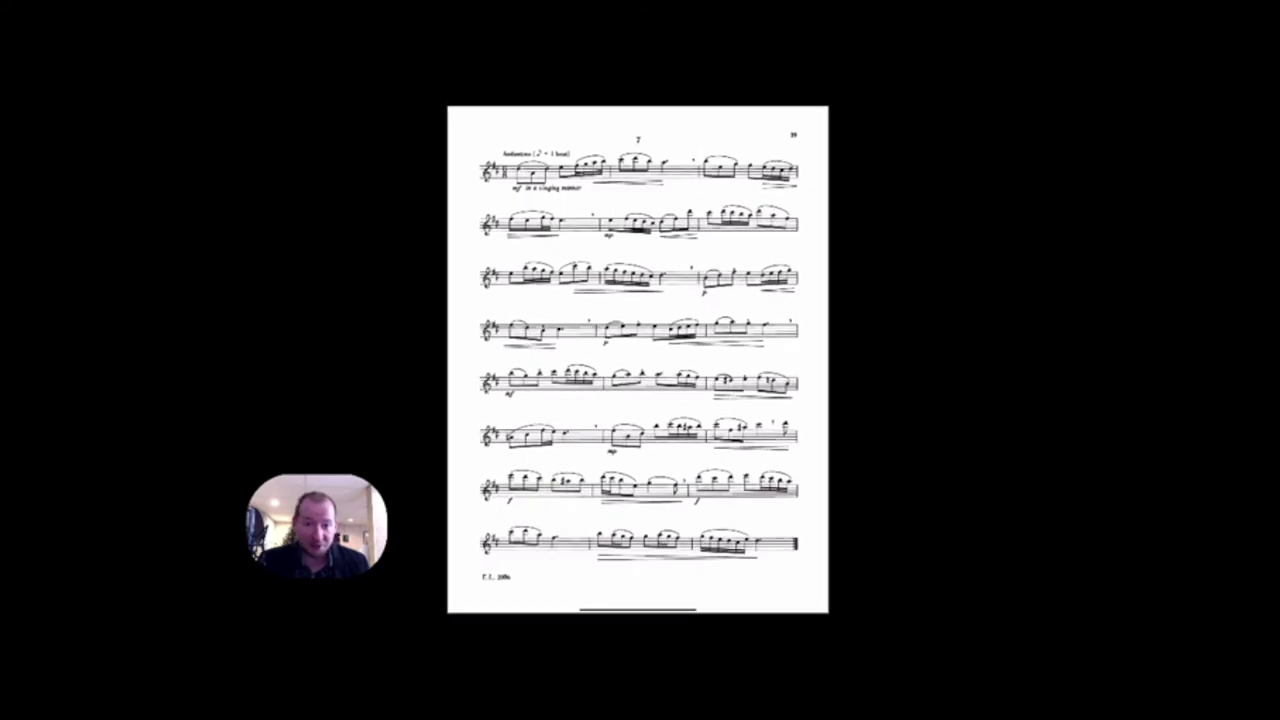
key(super+shift+3)
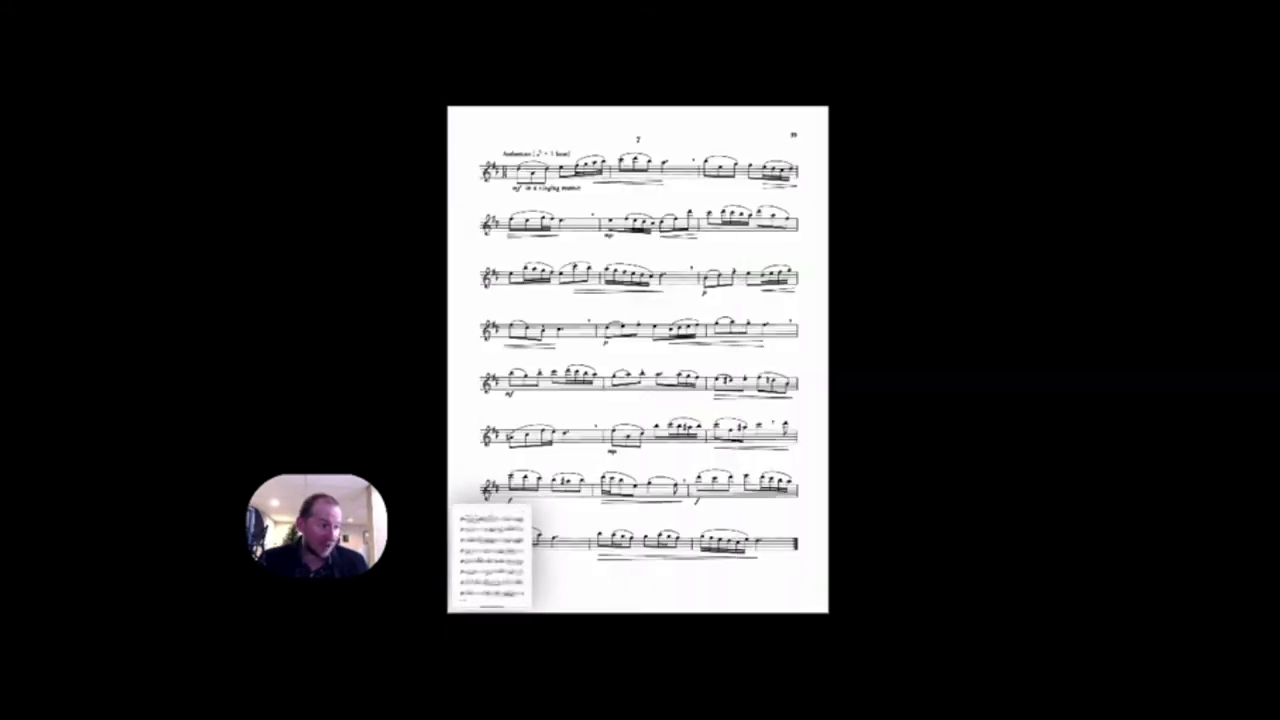
key(Right)
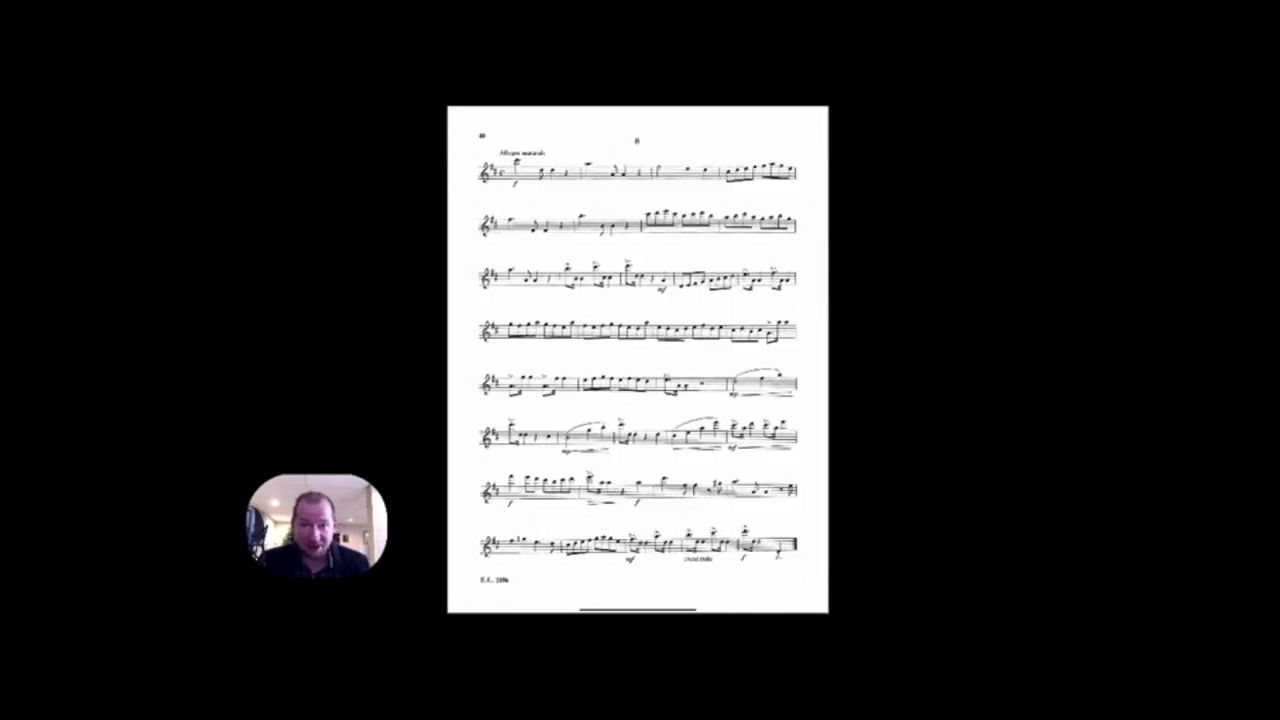
key(super+shift+3)
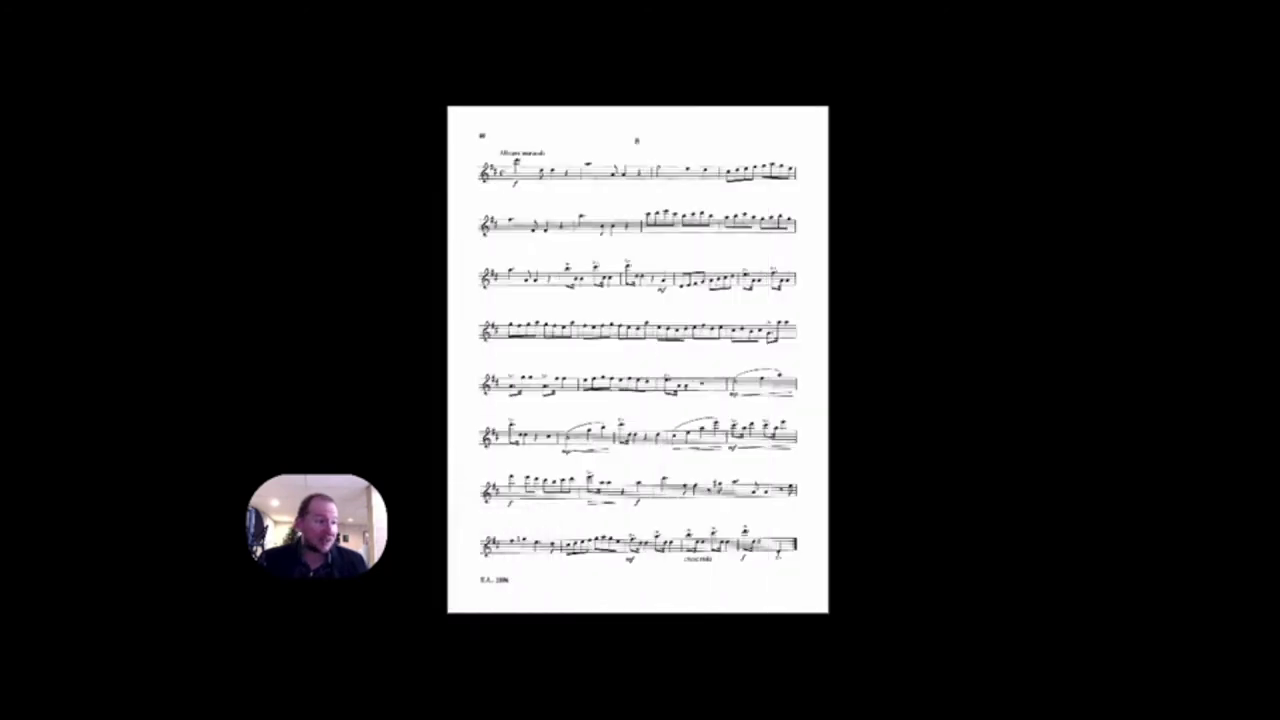
- Switch to Photos and select the six most recent sheet music screenshots in Recents
key(super+h)
key(super+space)
text(photos)
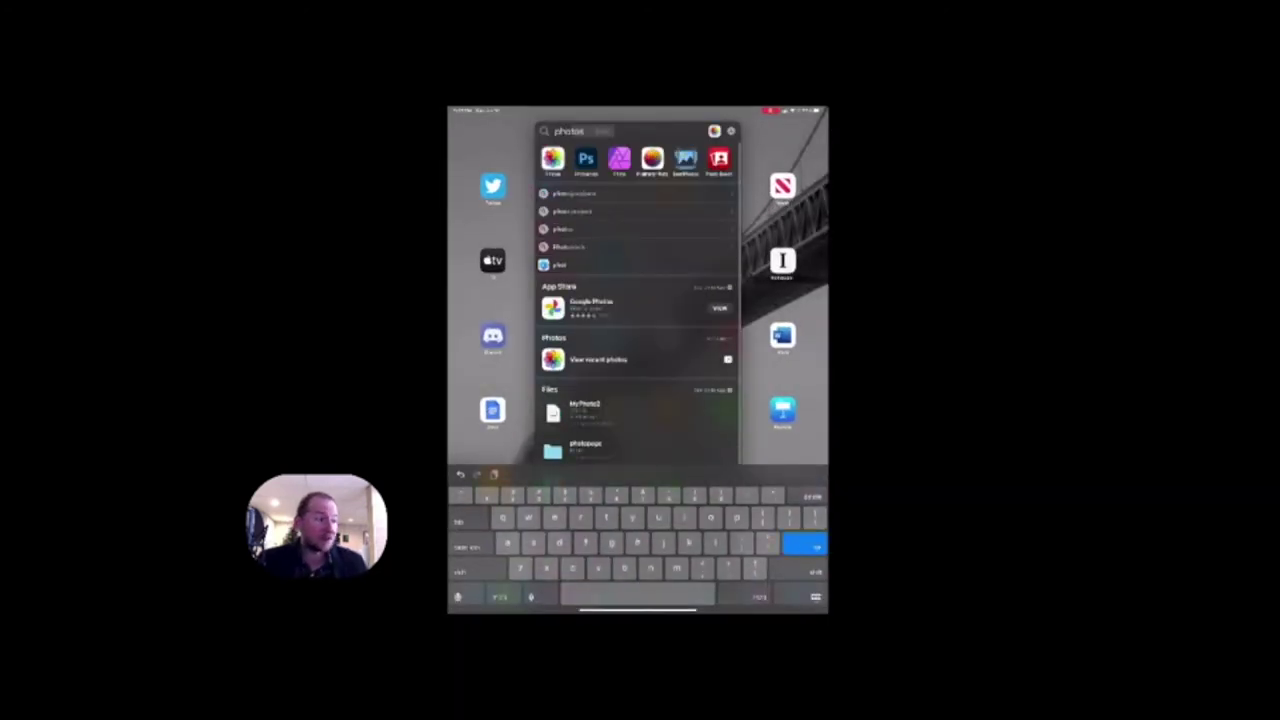
key(Return)
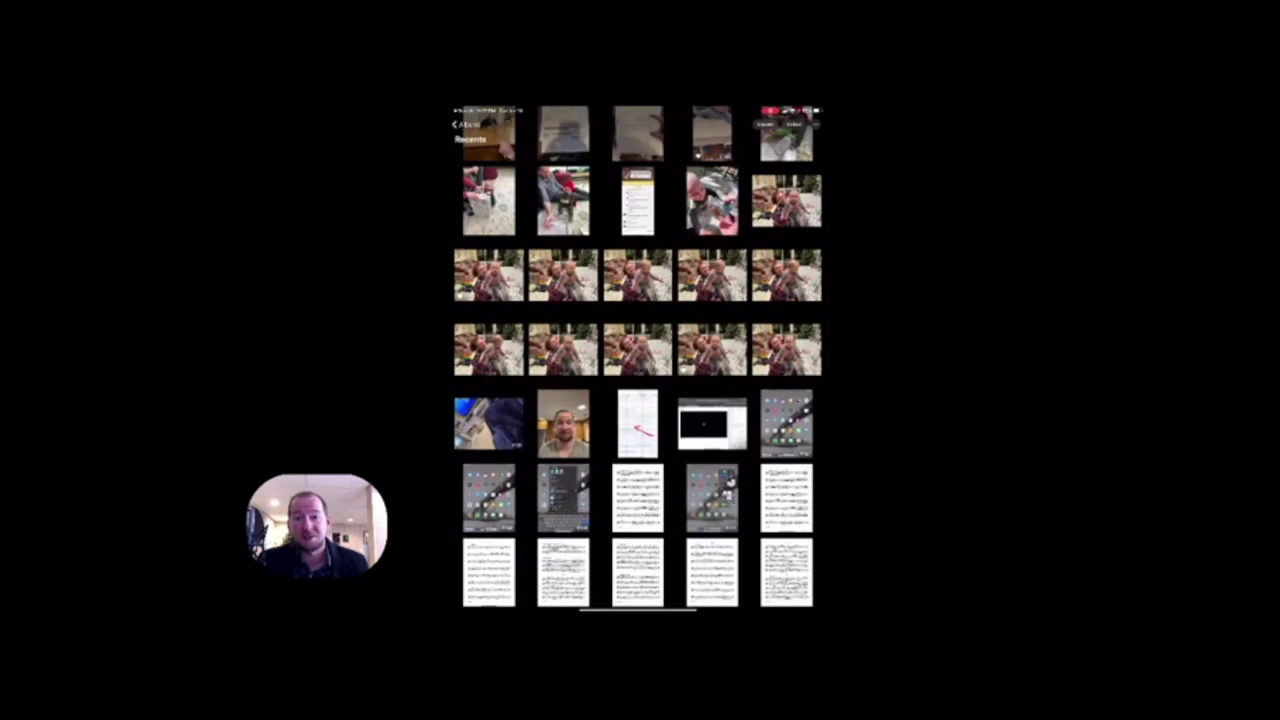
click(786, 498)
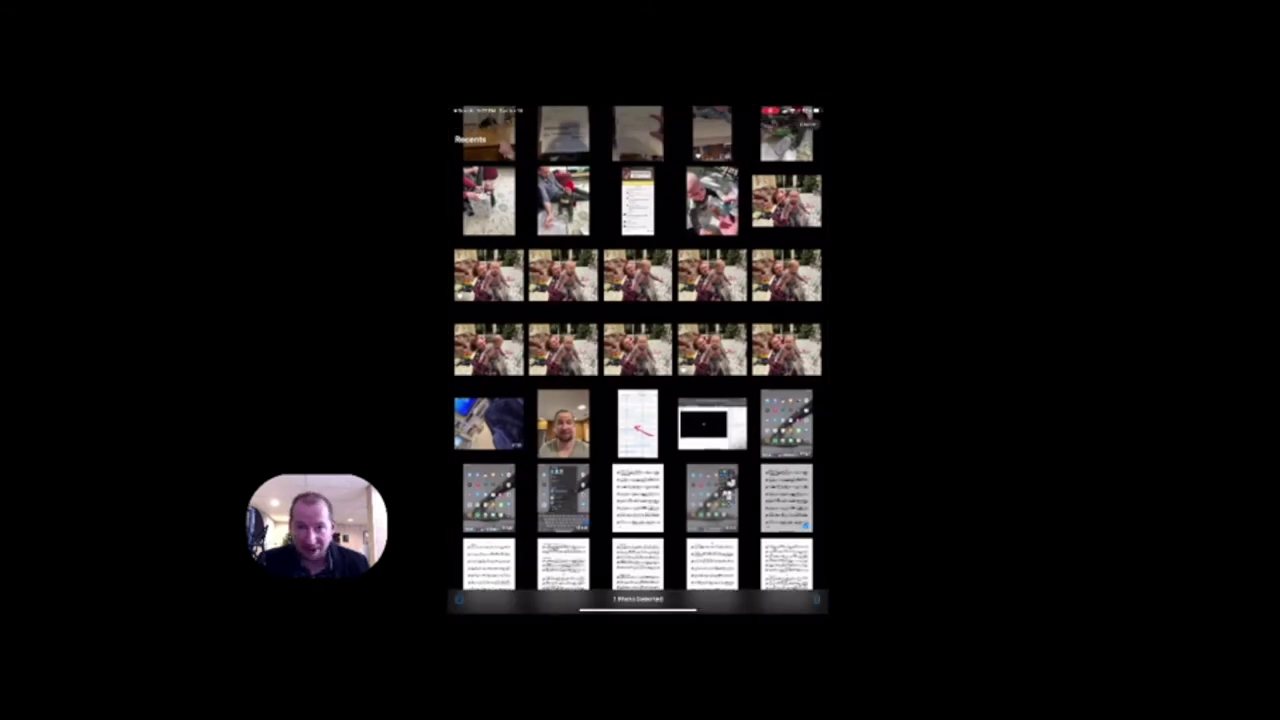
click(489, 565)
click(563, 565)
click(637, 565)
click(712, 565)
click(786, 565)
scroll(638, 360, down, 2)
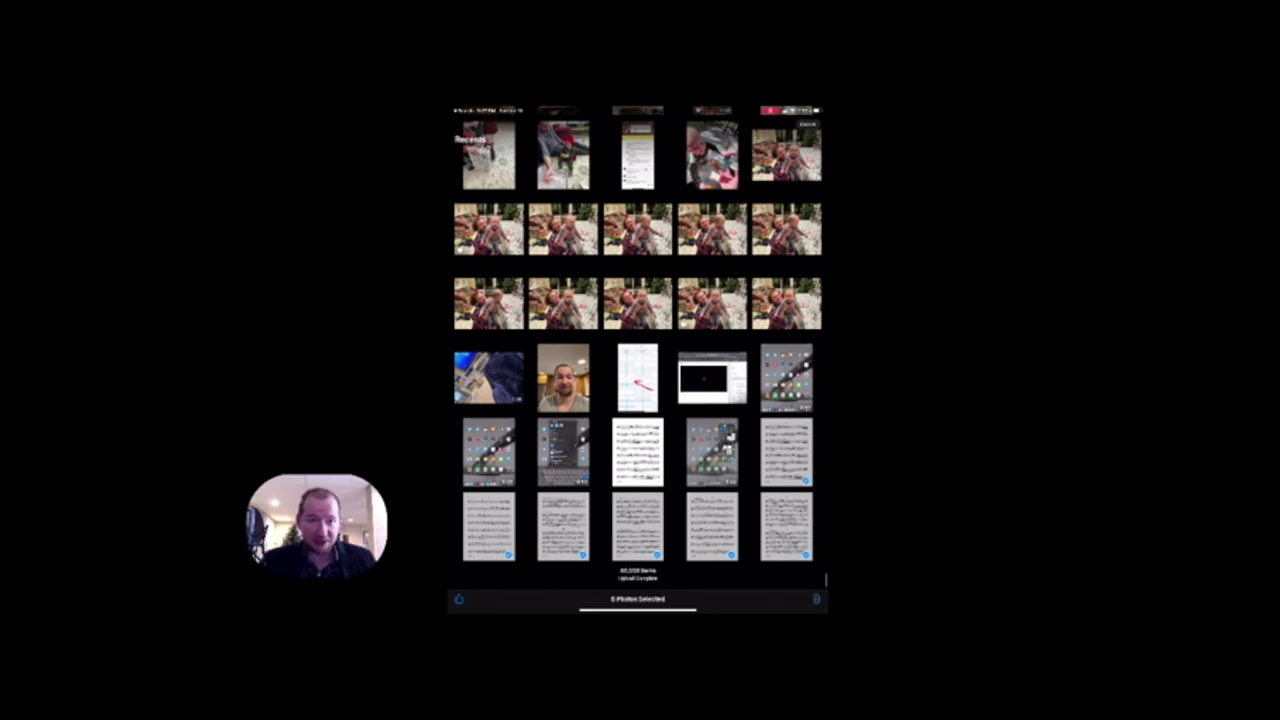
- Share the selected photos to convert them into one PDF, then open it in PDF Converter and page through it
click(459, 599)
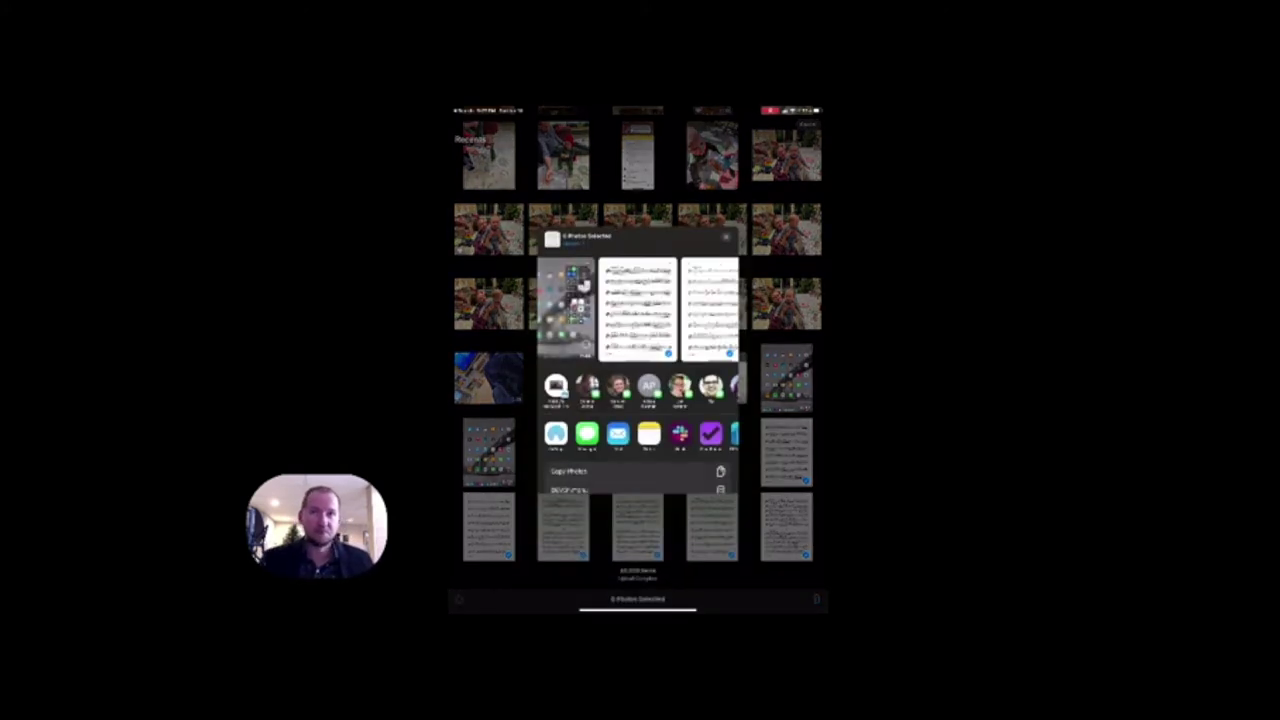
scroll(638, 360, down, 3)
click(600, 458)
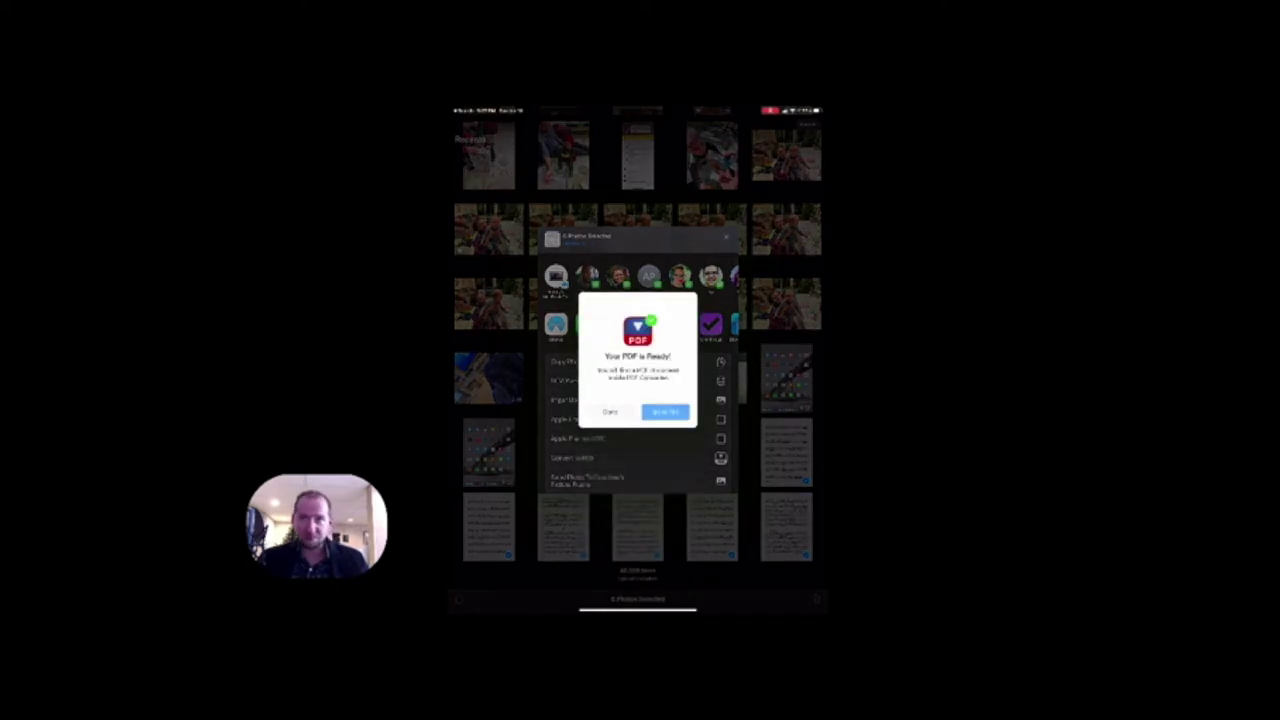
click(665, 411)
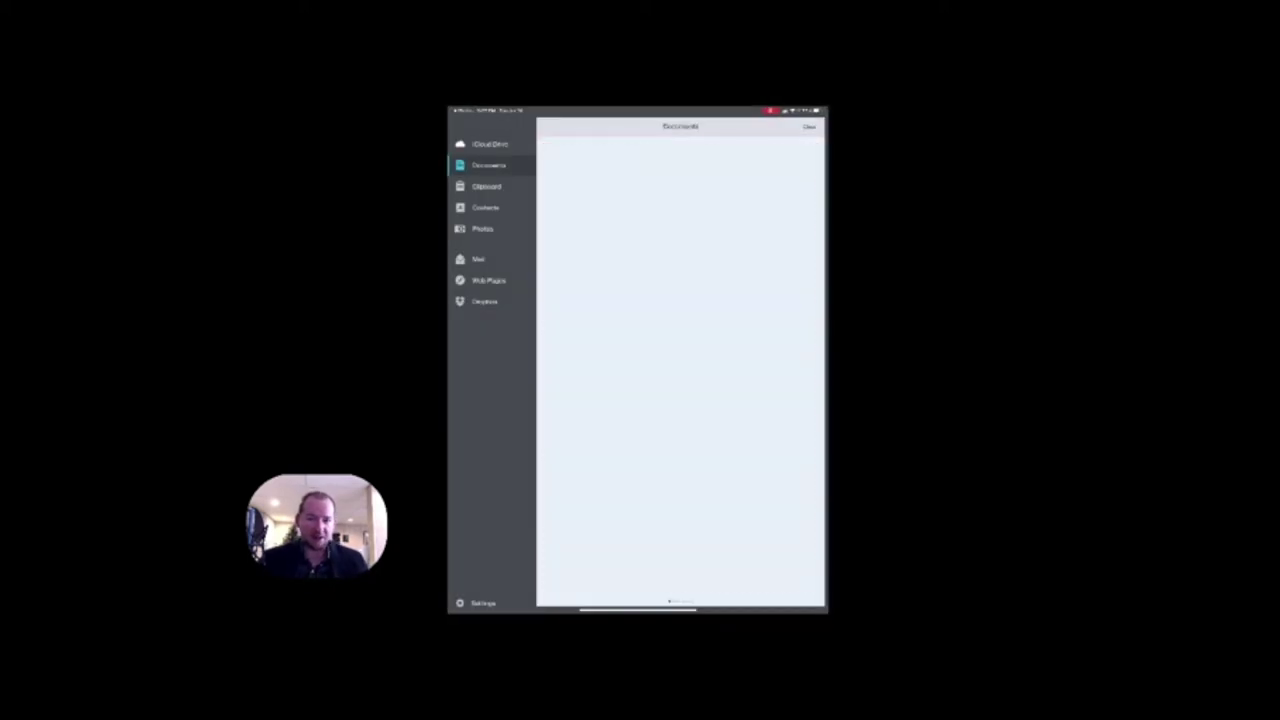
key(Right)
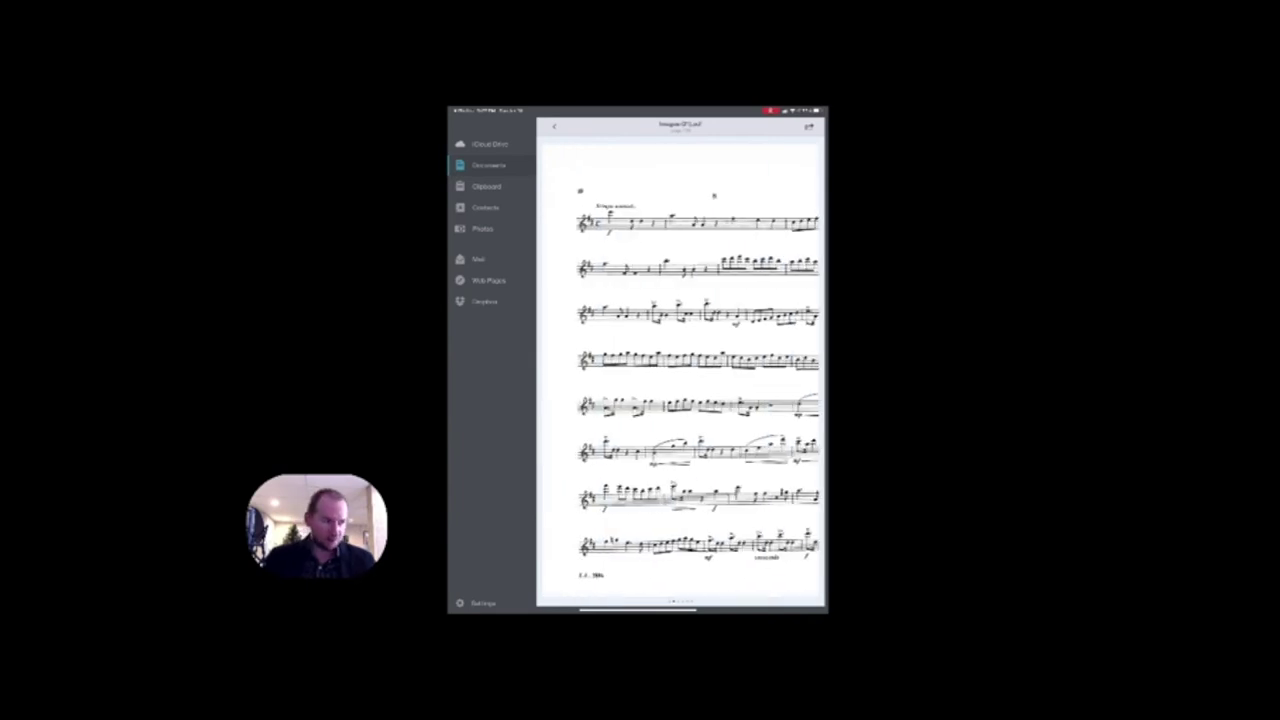
key(Right)
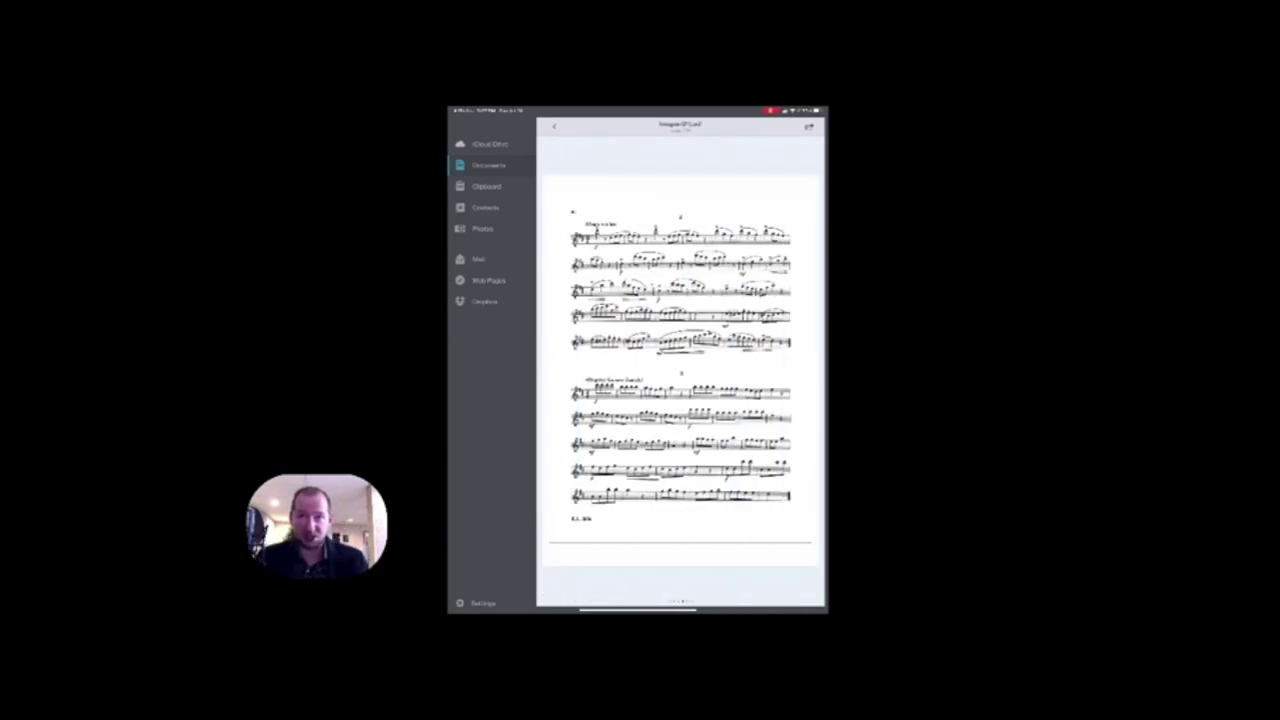
key(Right)
- Switch to Sheet Music Scanner and import the Images (21) PDF from iCloud Drive
key(super+h)
key(super+space)
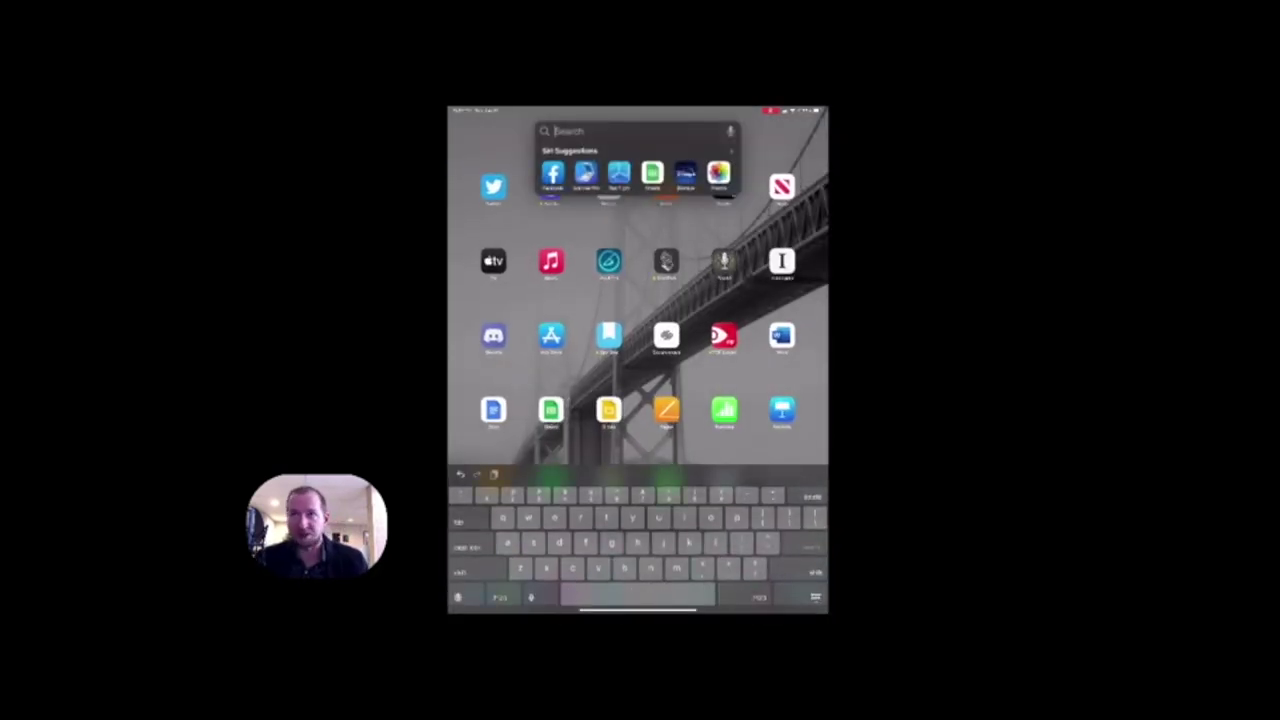
text(sheets)
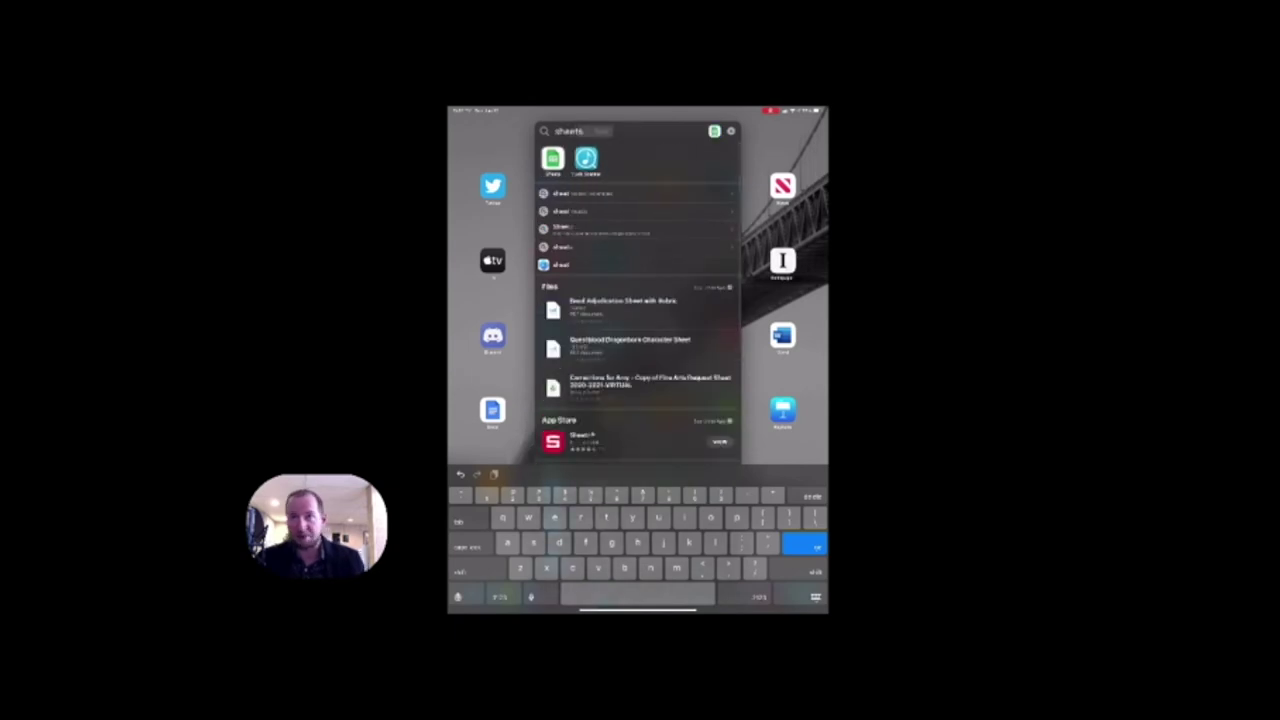
key(Return)
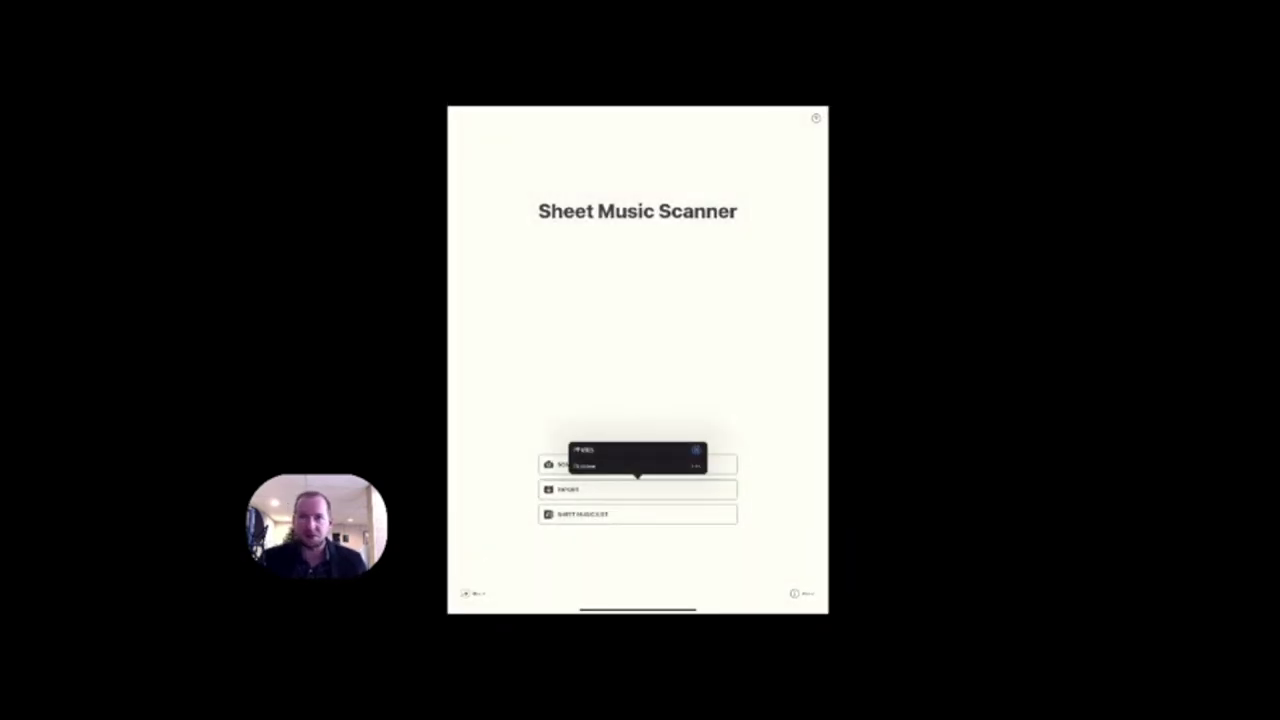
click(600, 465)
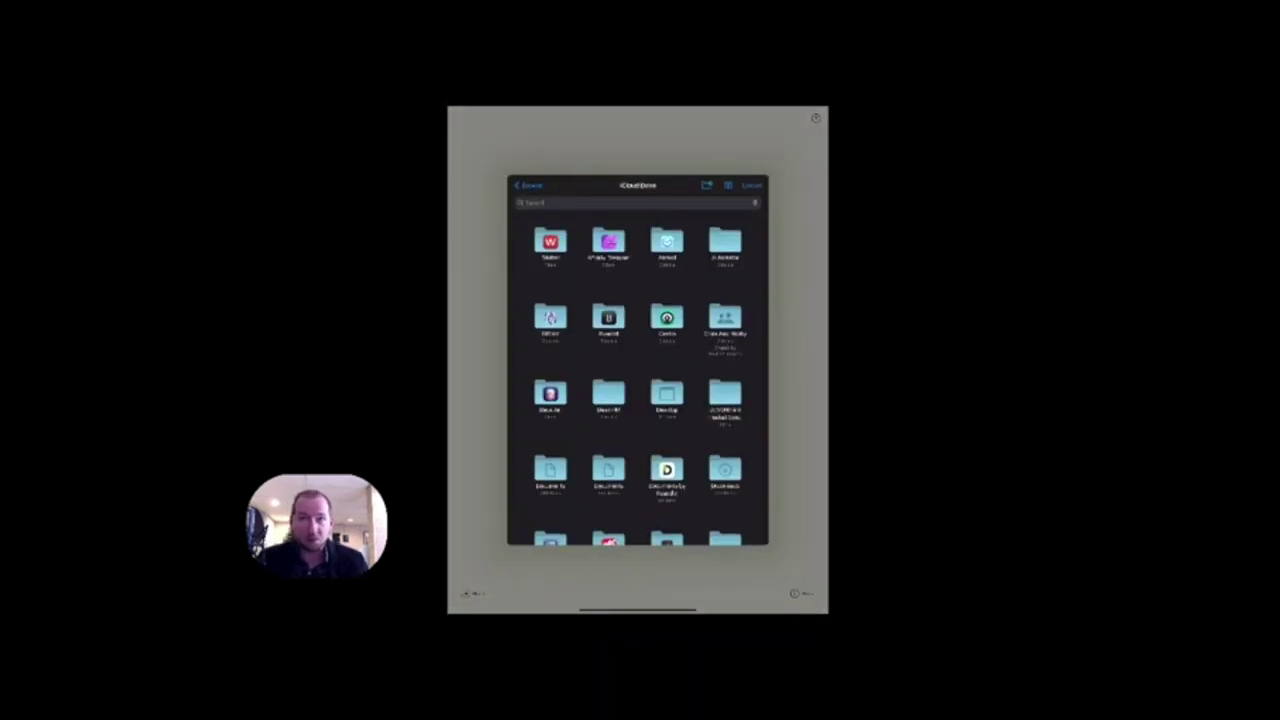
scroll(637, 380, down, 10)
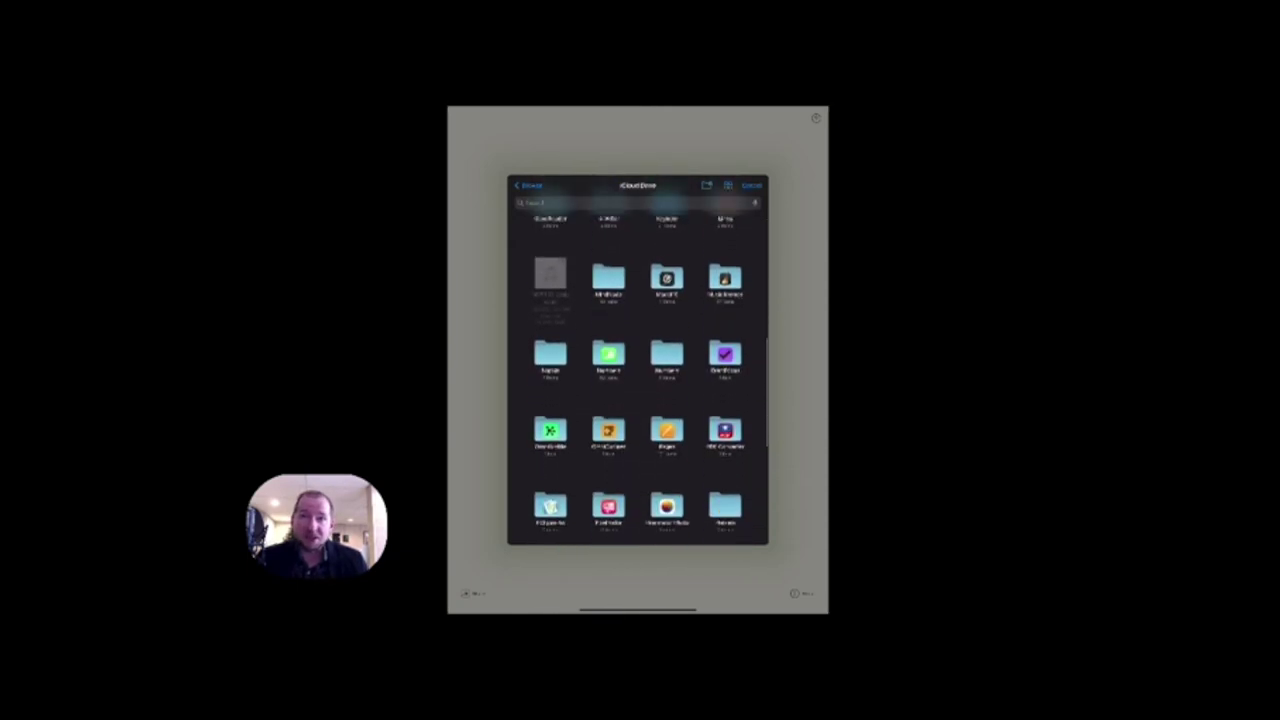
click(725, 505)
click(548, 243)
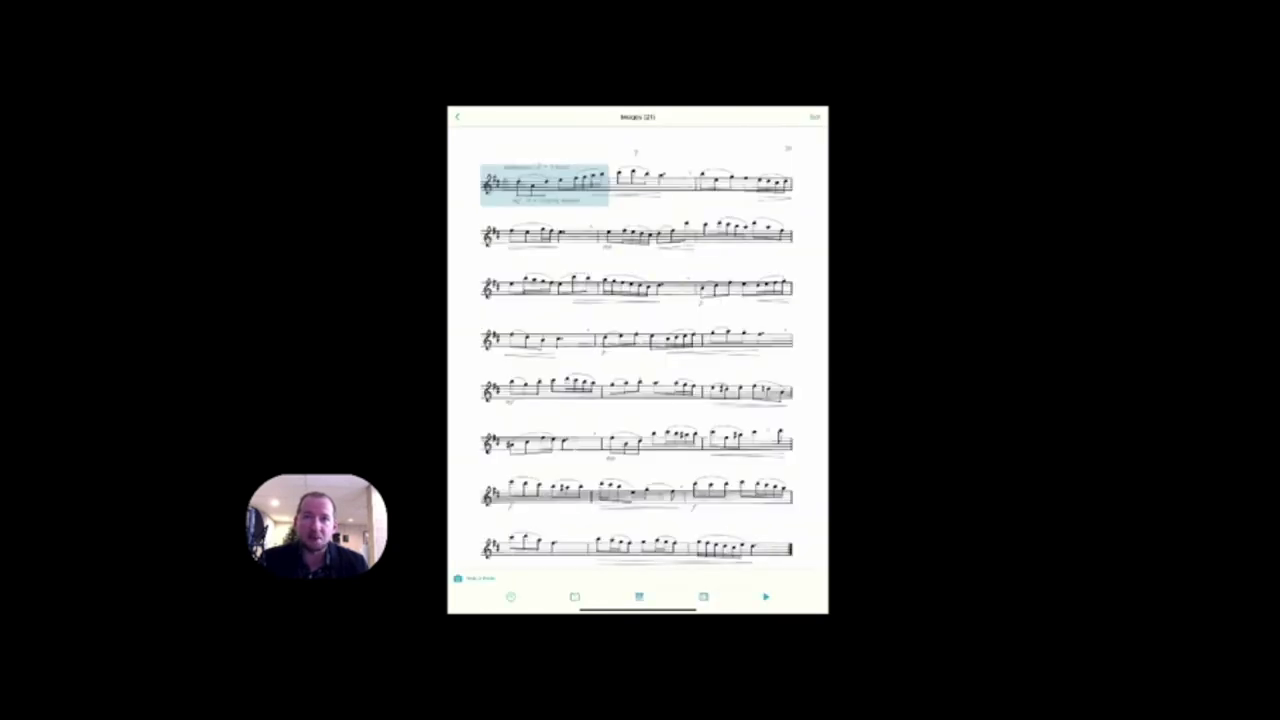
- Play back the opening measures of the scanned score and pause it
key(space)
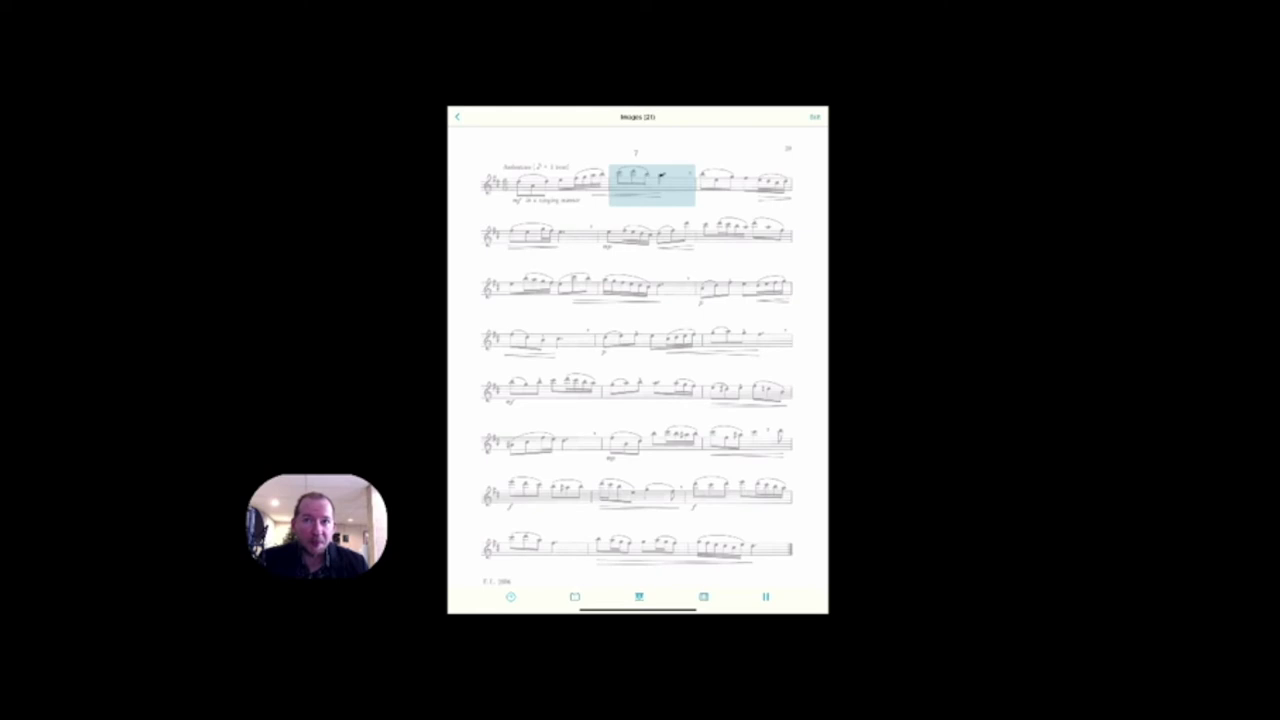
key(space)
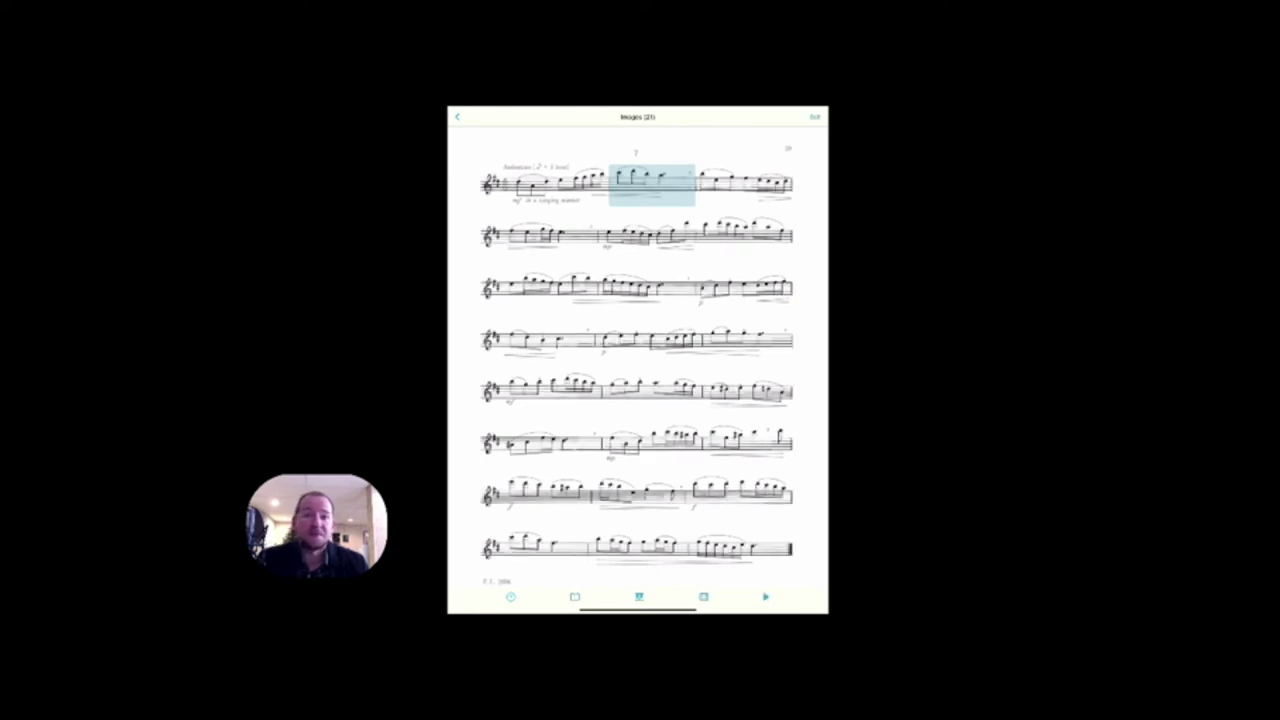
click(575, 597)
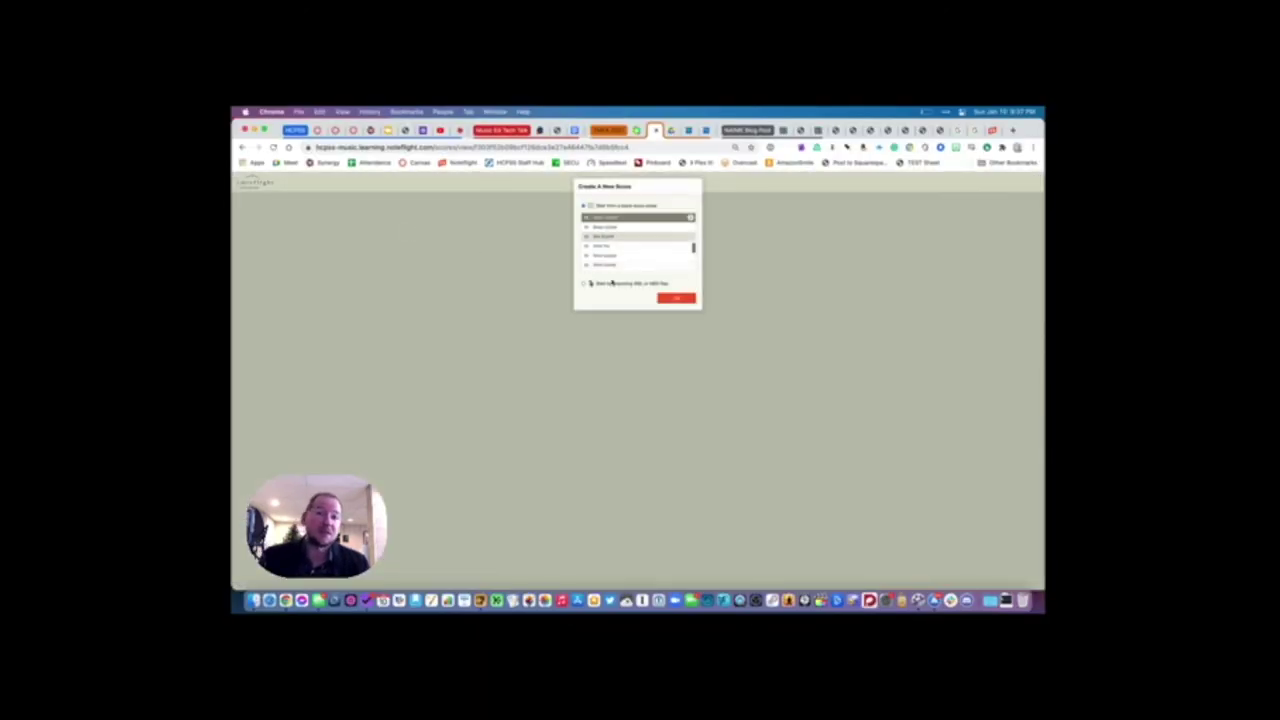
- Switch to Noteflight, create a new score by importing the Images (21) file, and stop its playback
click(583, 285)
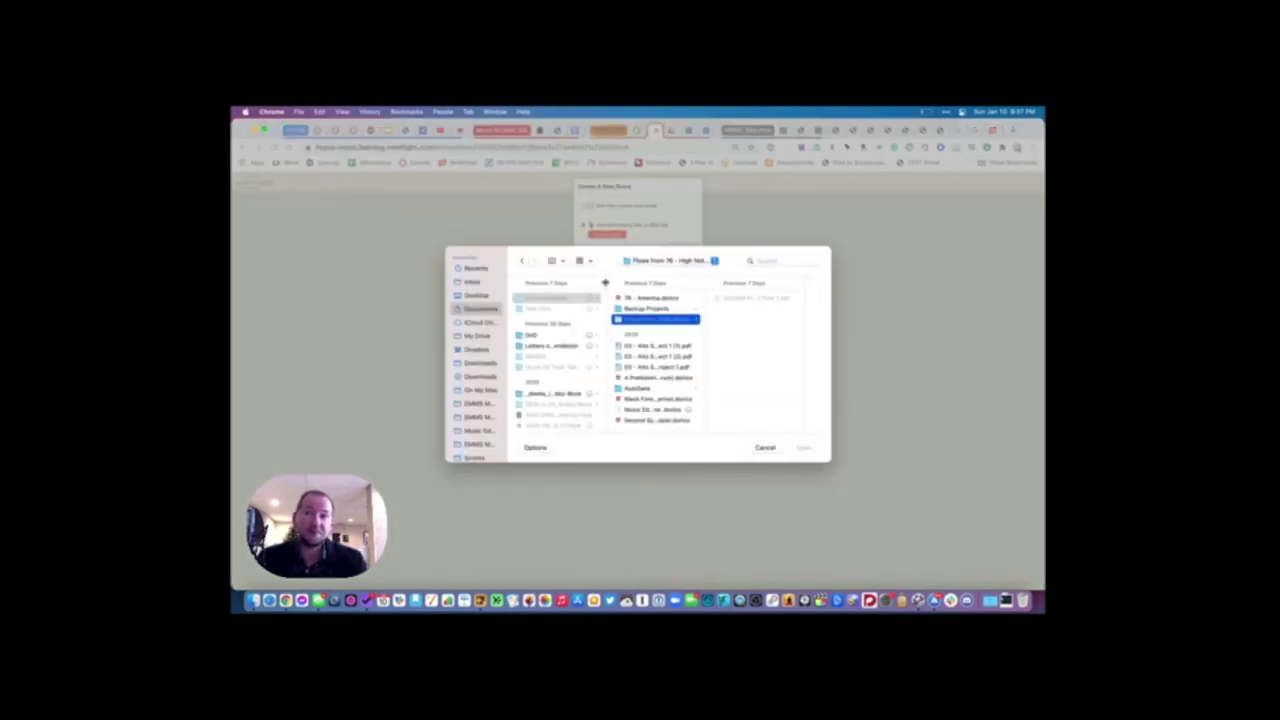
click(557, 294)
double_click(550, 296)
click(676, 308)
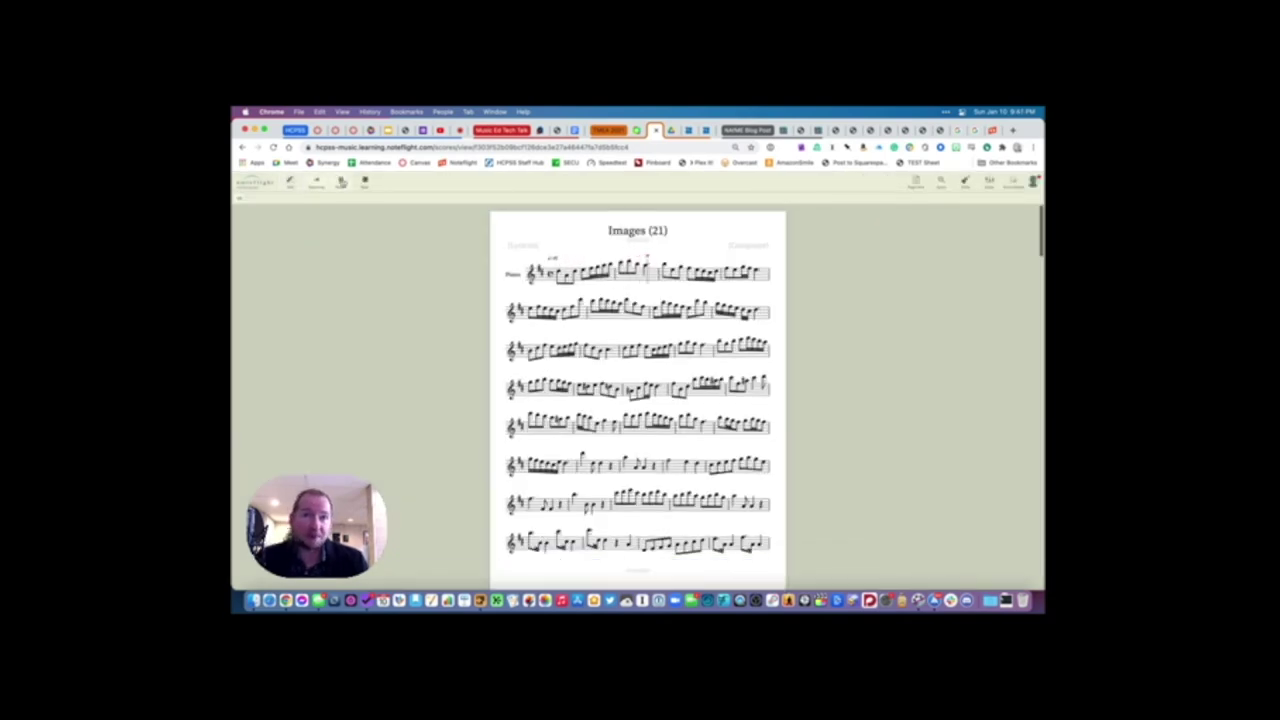
click(364, 182)
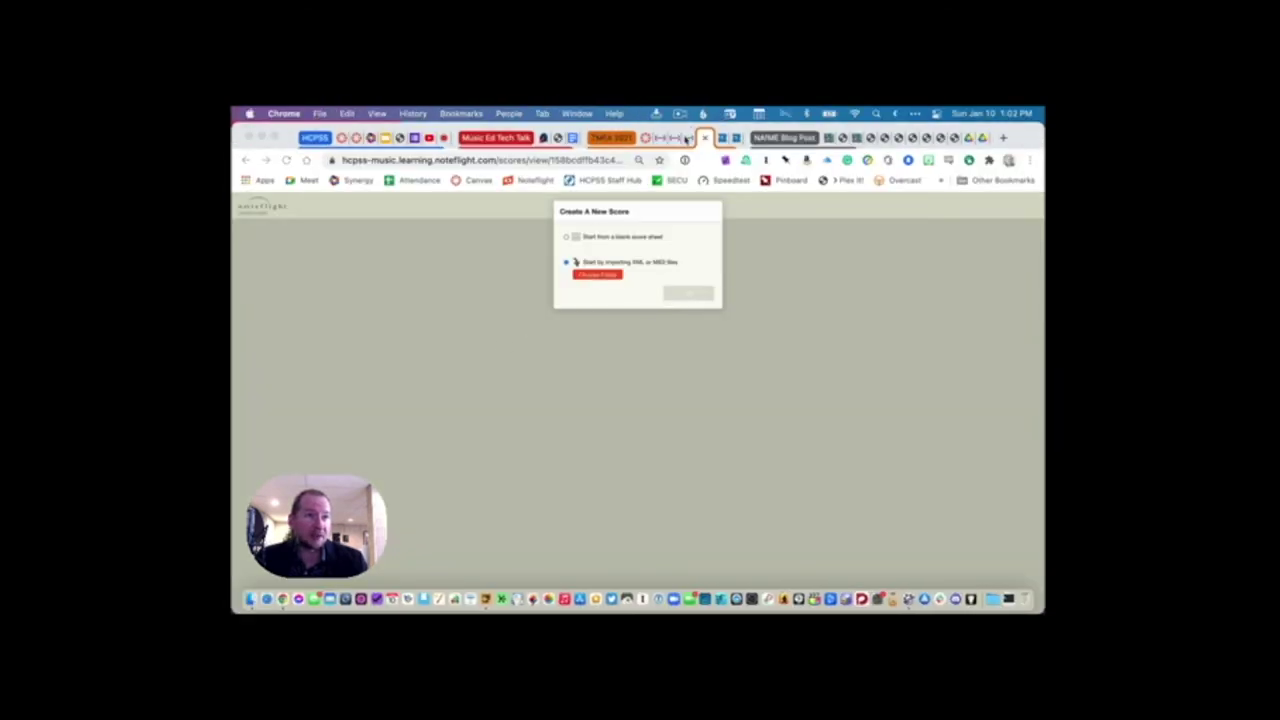
- Return to Noteflight's My Scores list, browse the scores, then switch to the Six Note Blues template project in Soundtrap
click(686, 138)
click(392, 140)
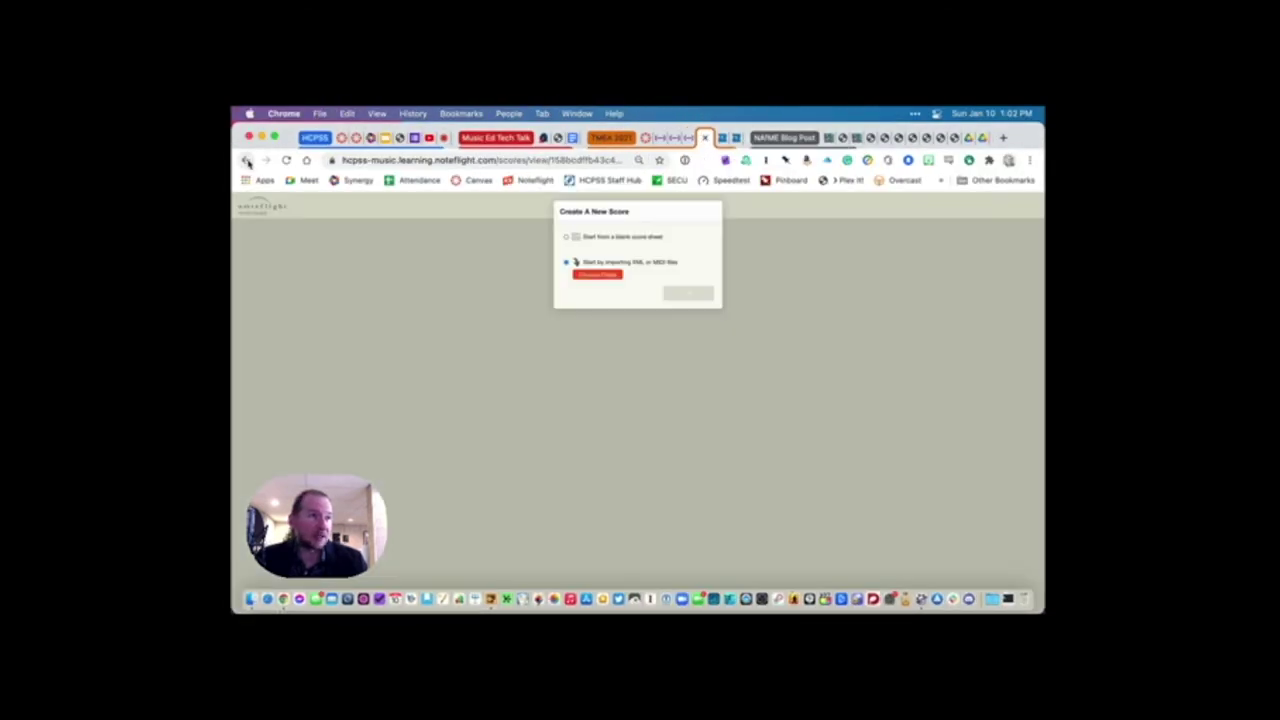
click(246, 160)
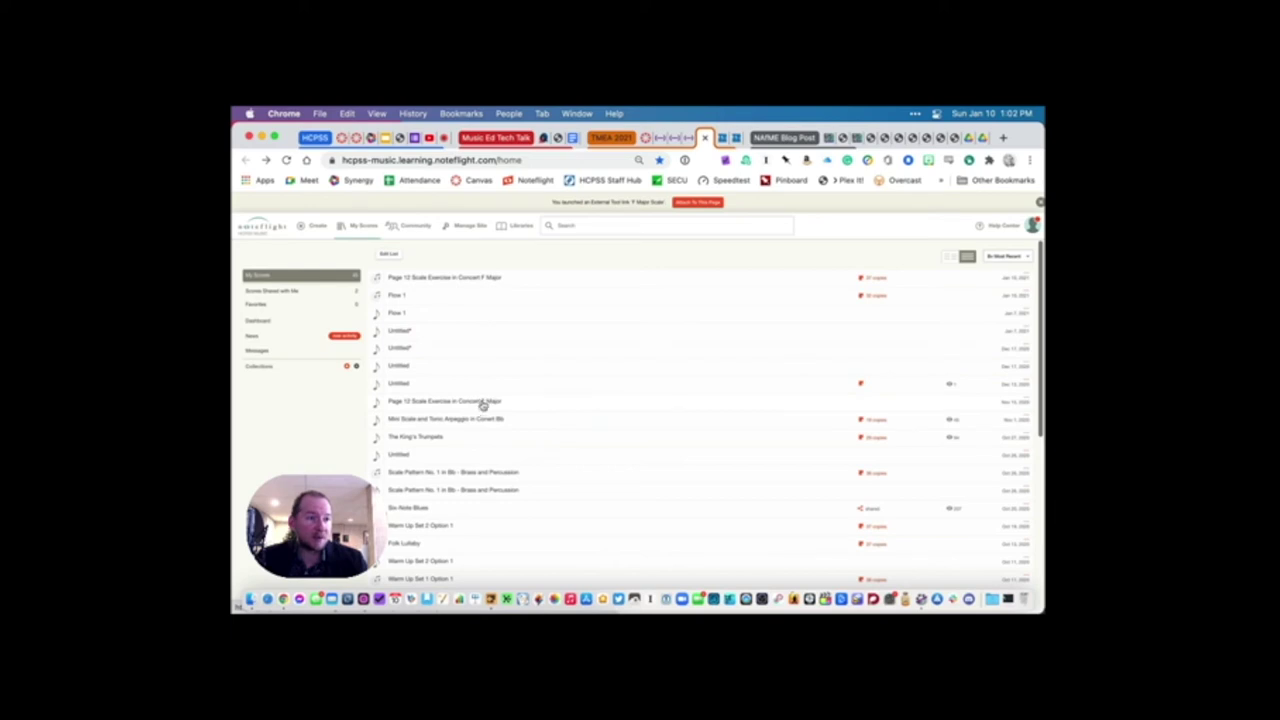
scroll(600, 370, down, 5)
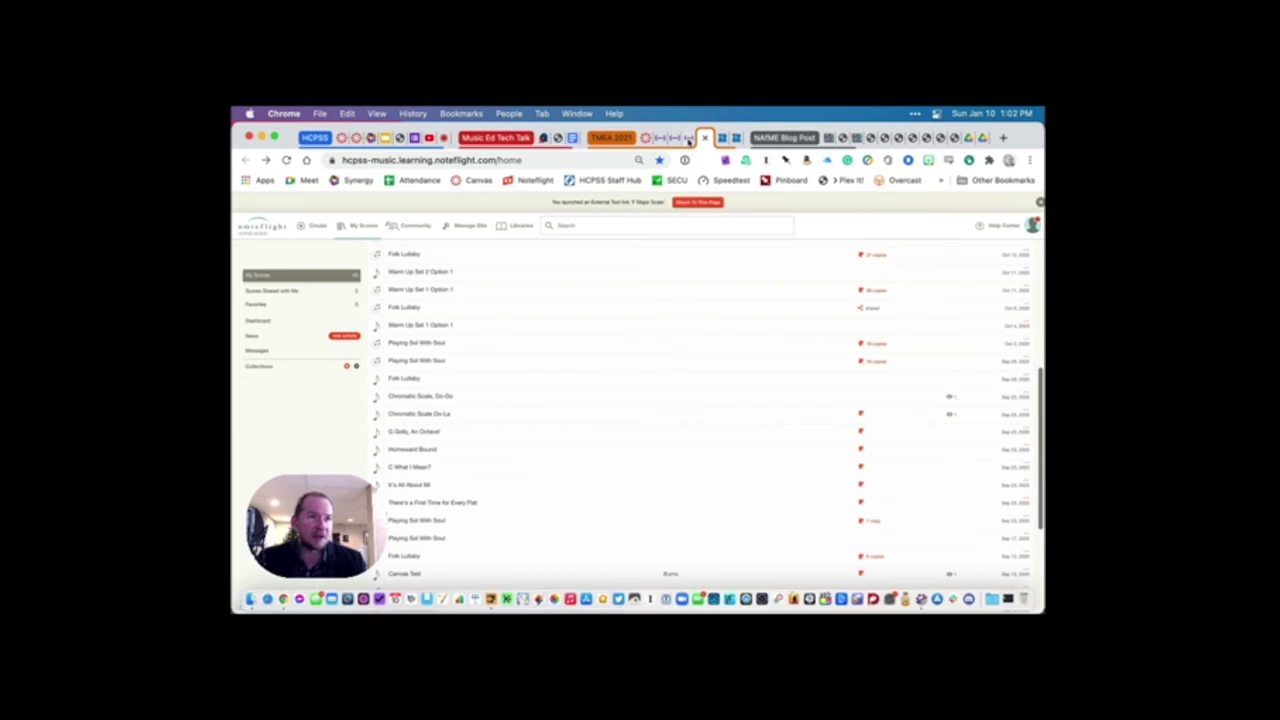
click(688, 139)
click(668, 138)
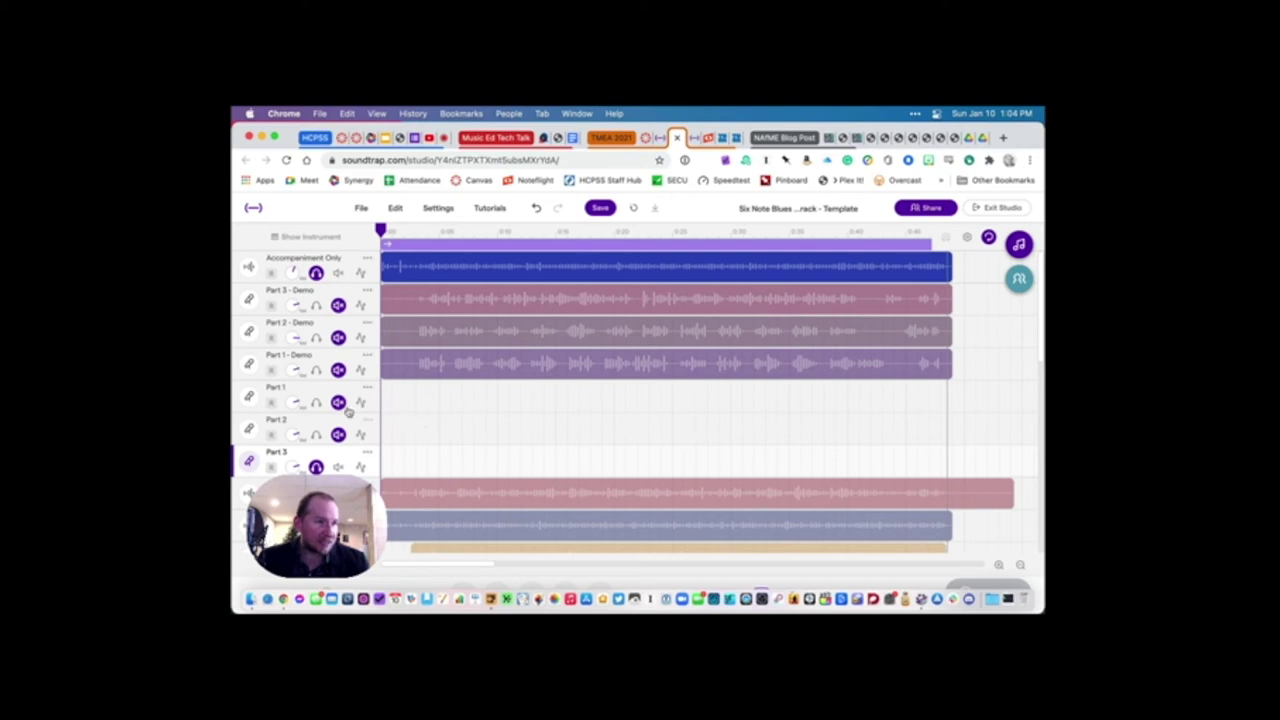
- Select the empty Part 1, Part 2 and Part 3 recording tracks in turn, ending on Part 1
click(313, 387)
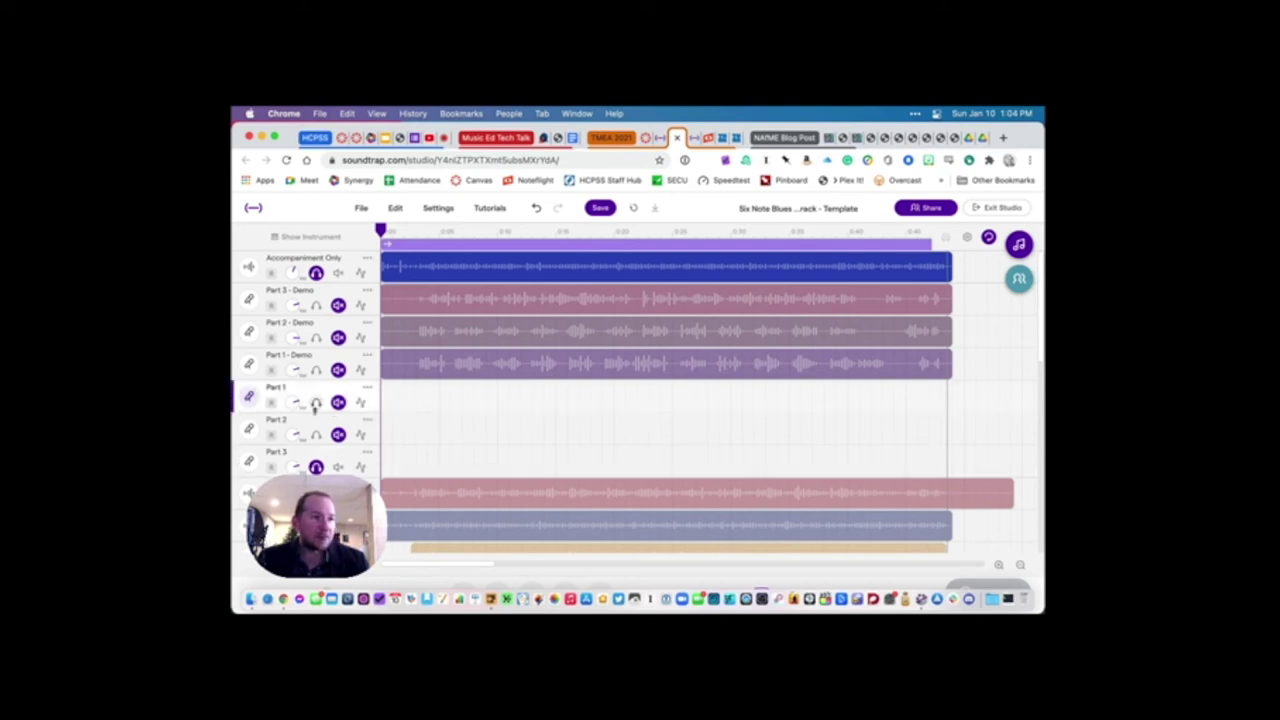
click(307, 423)
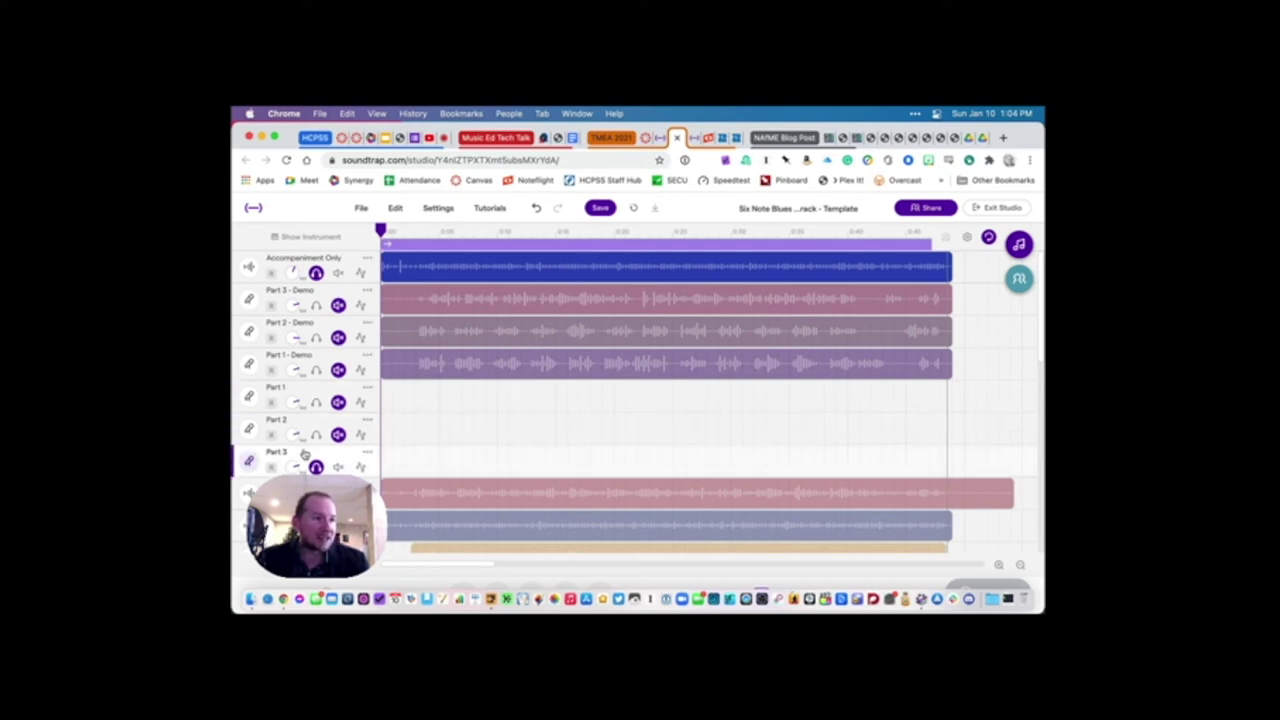
click(367, 388)
click(306, 388)
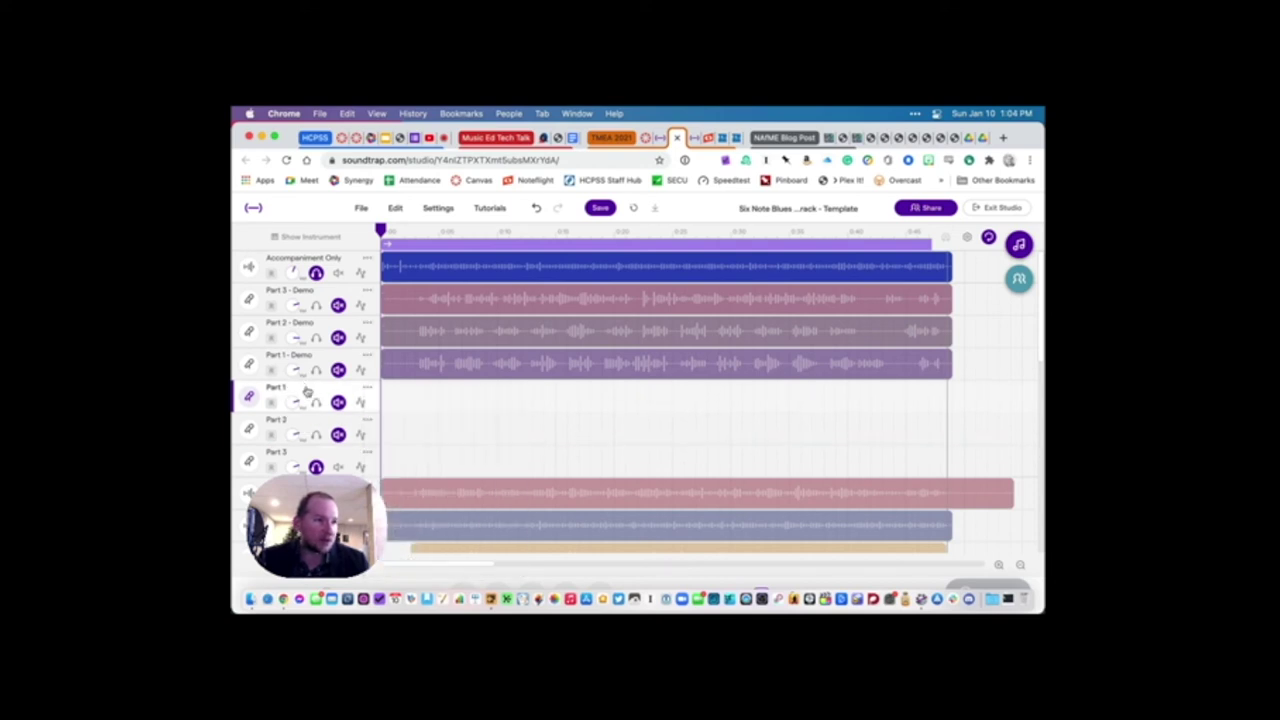
- Change the Part 1 track's voice preset to Clean and close its instrument settings
click(249, 396)
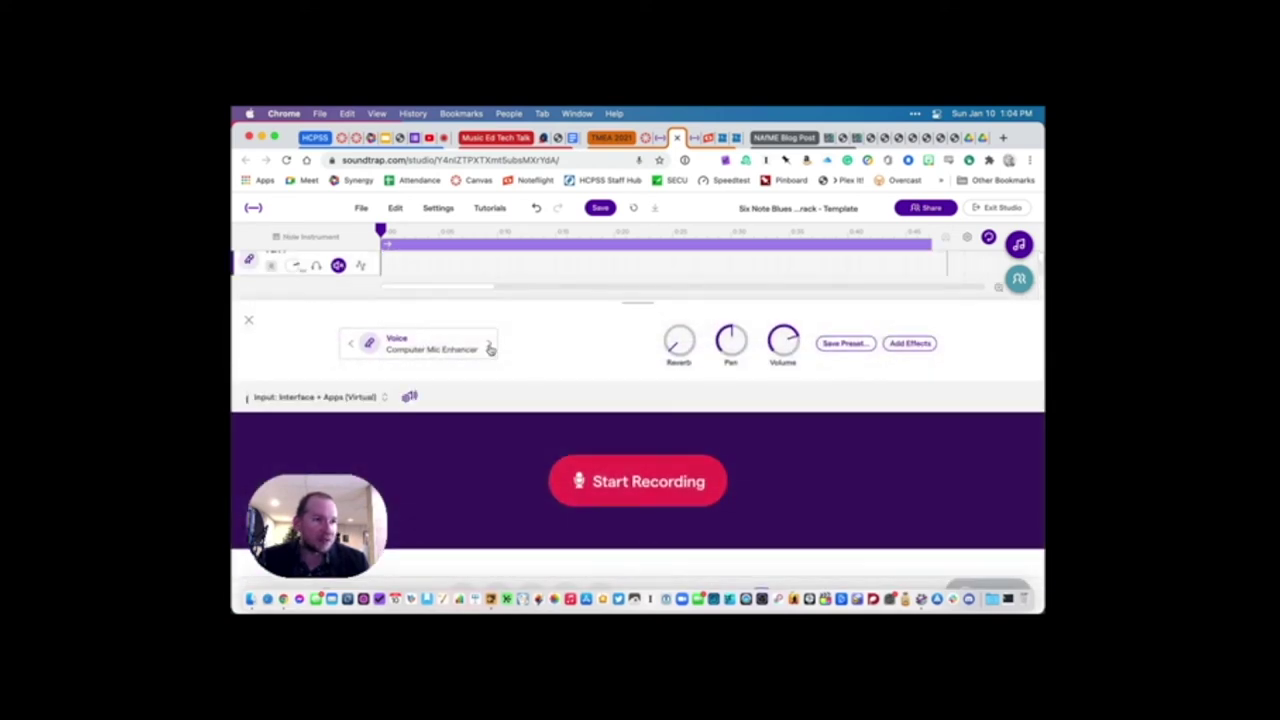
click(430, 348)
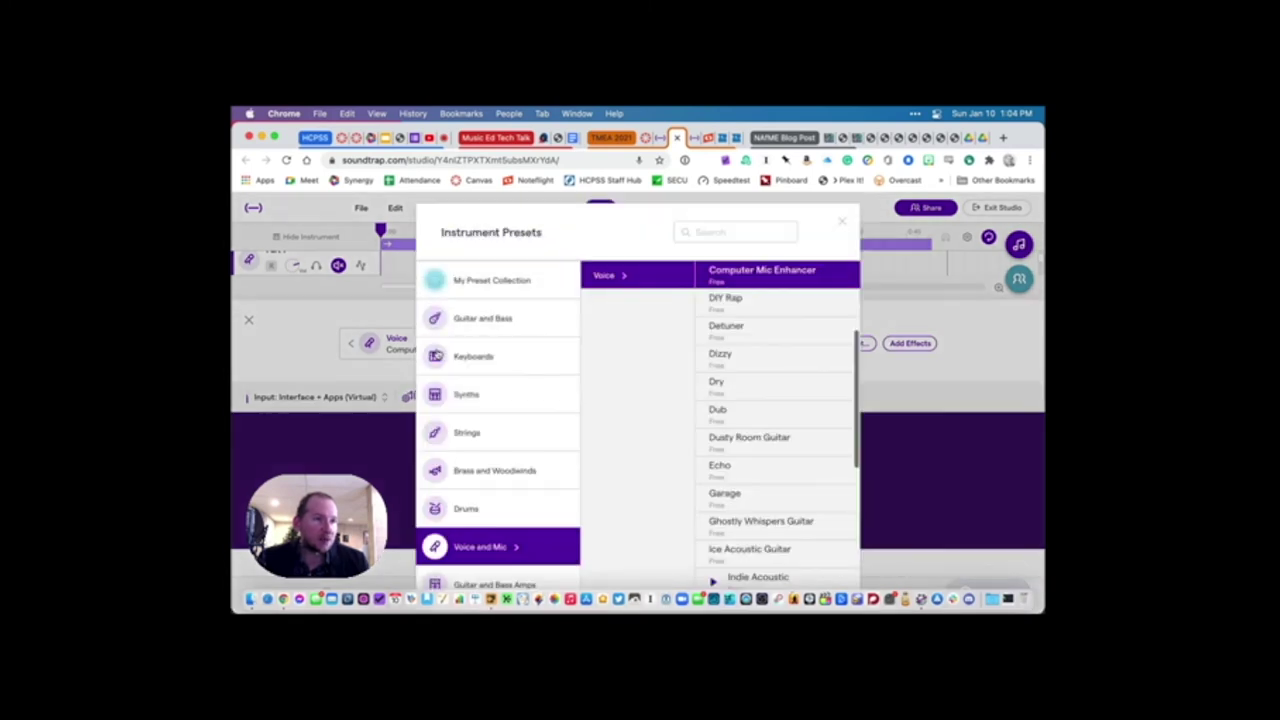
scroll(740, 340, up, 5)
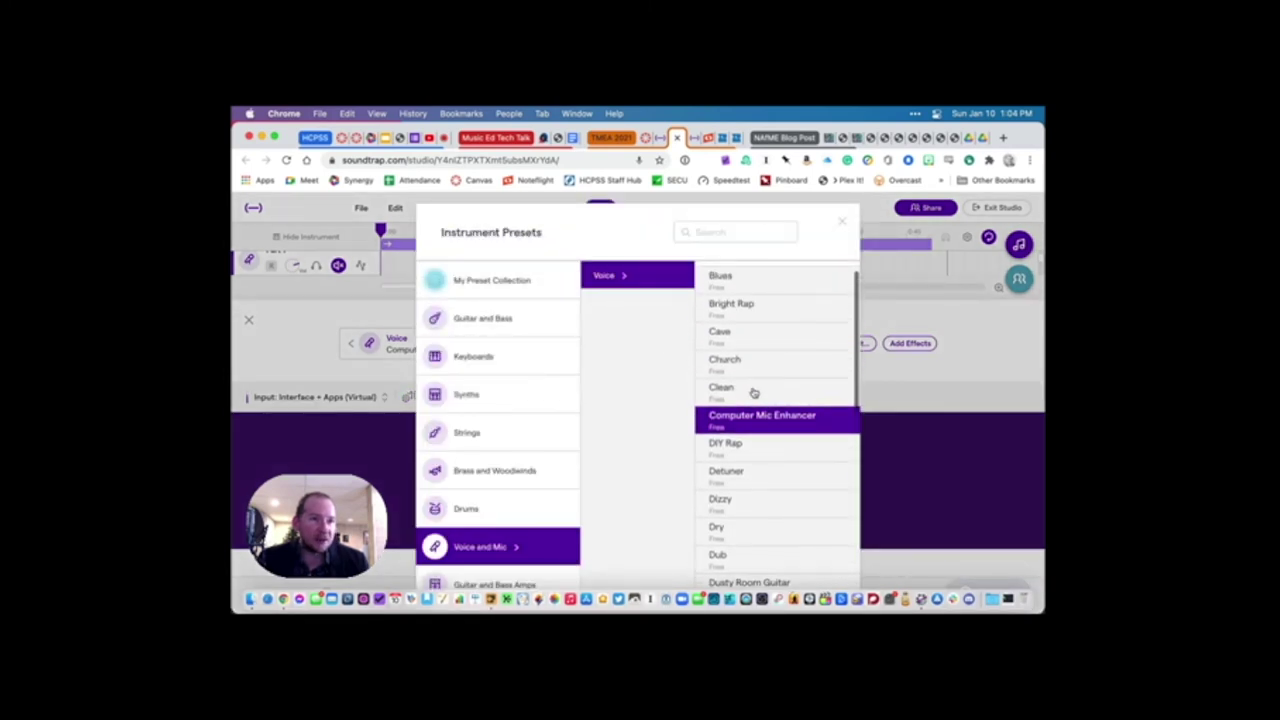
click(754, 392)
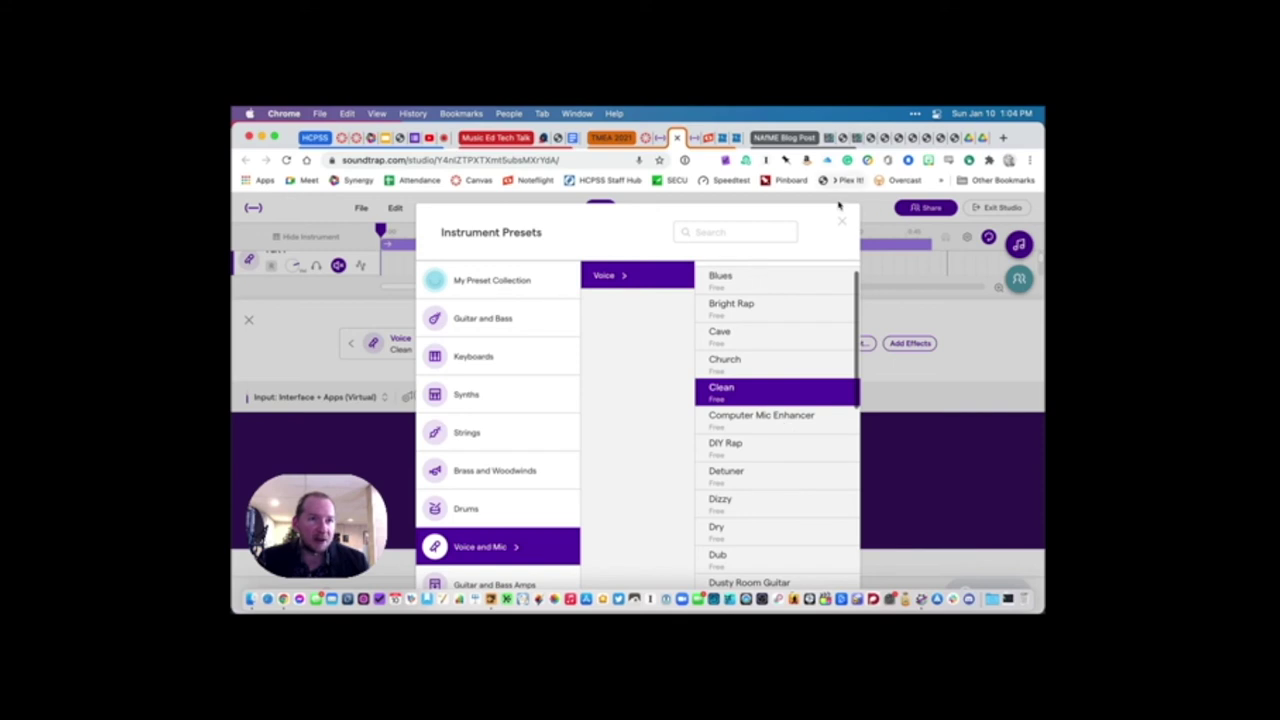
click(839, 221)
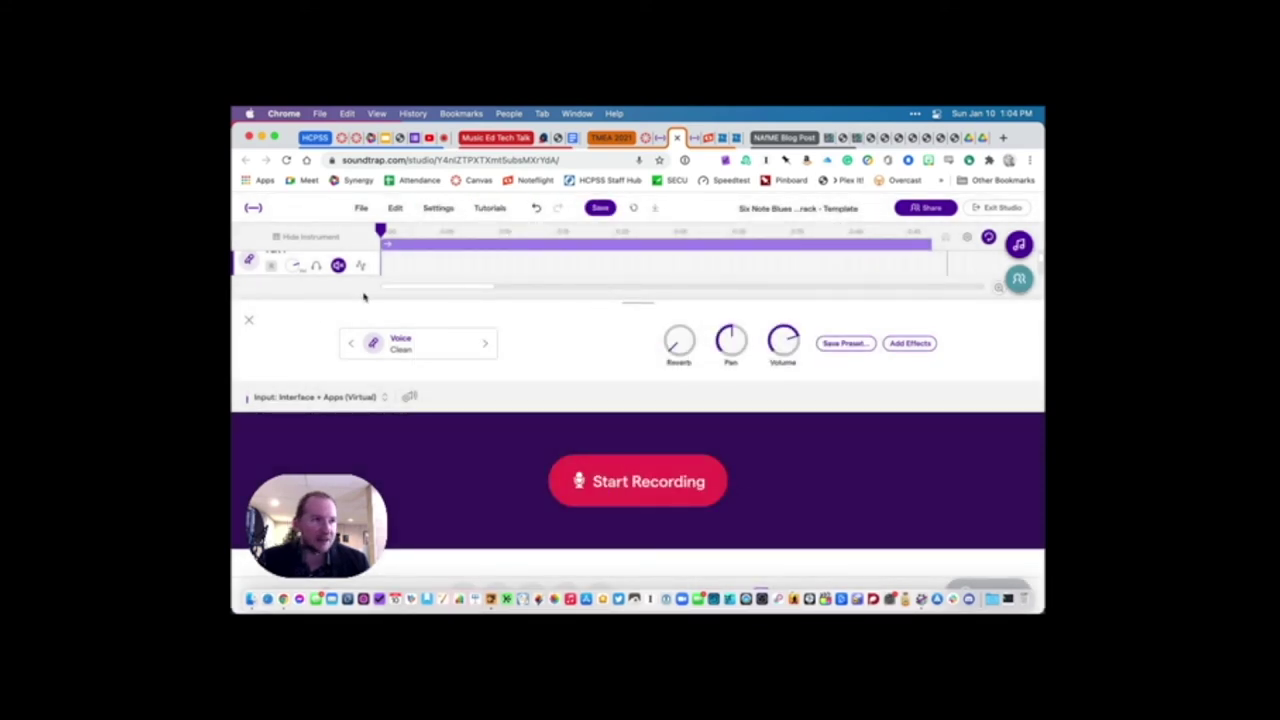
click(249, 321)
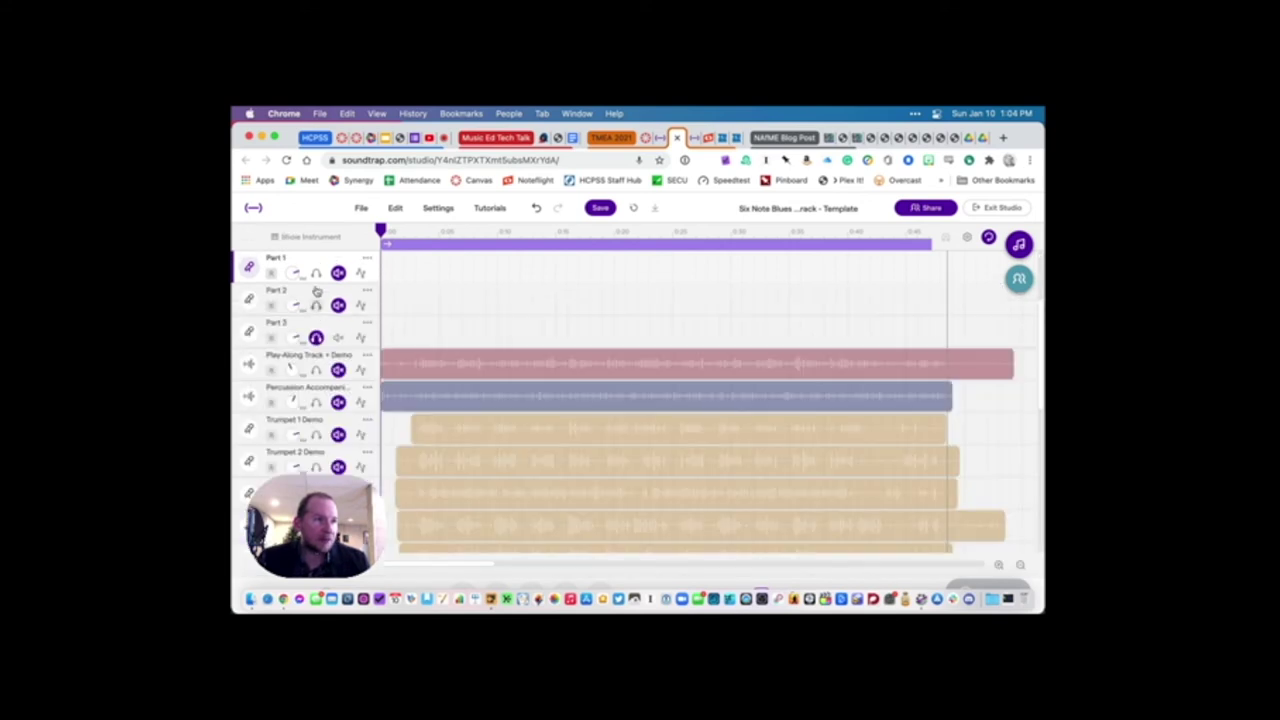
- Turn off solo on the Part 3 track and return to the first tracks of the project
click(316, 337)
scroll(334, 290, up, 2)
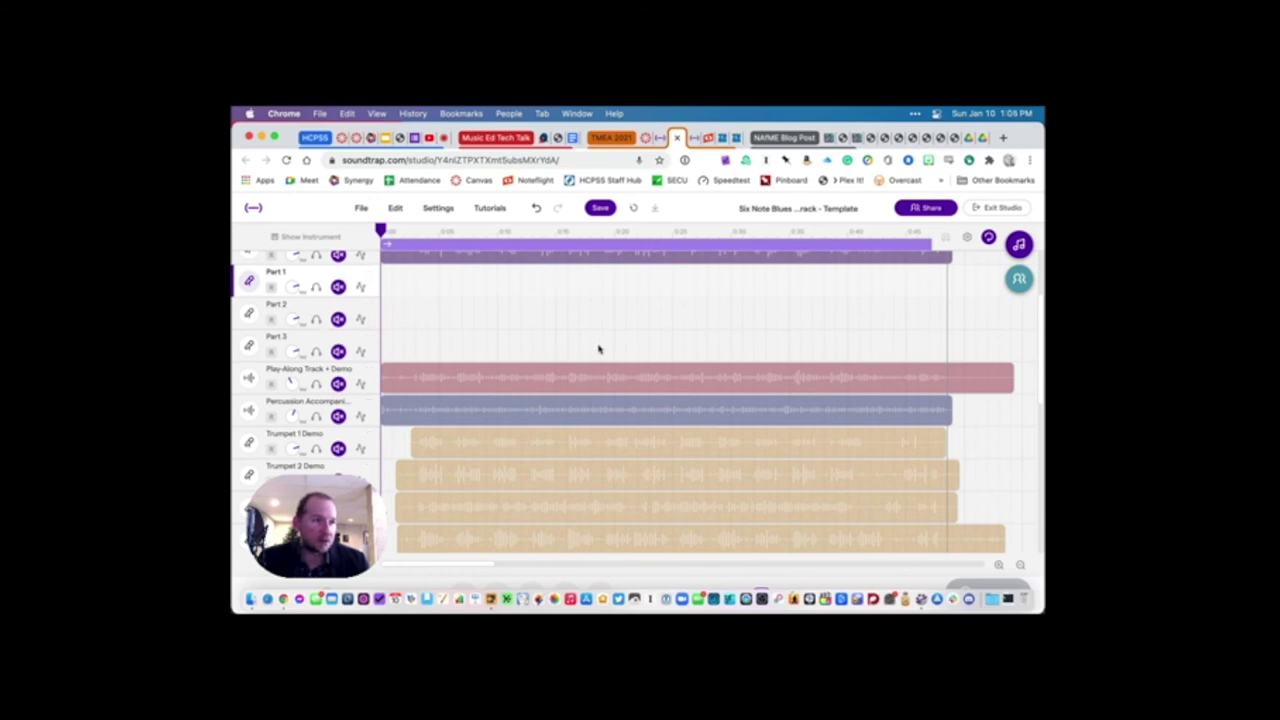
scroll(279, 332, up, 5)
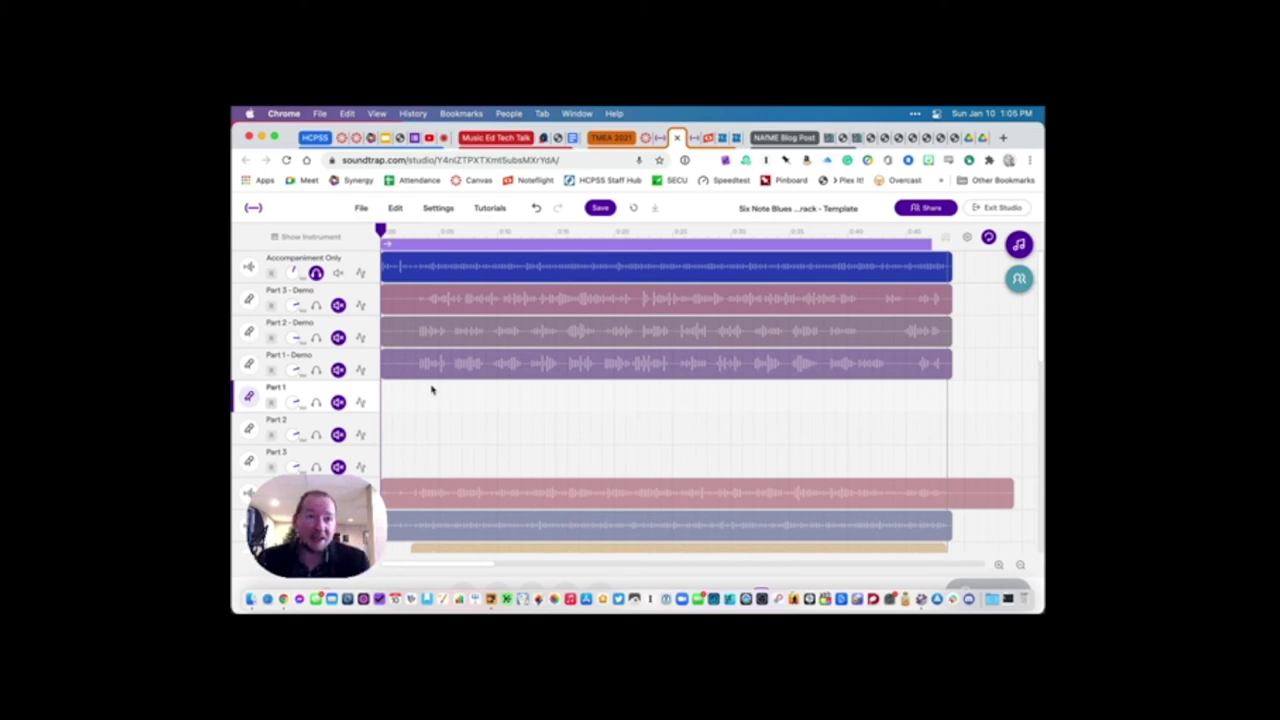
- View the loop library and the collaborators area with its chat options, and close the view
click(1018, 244)
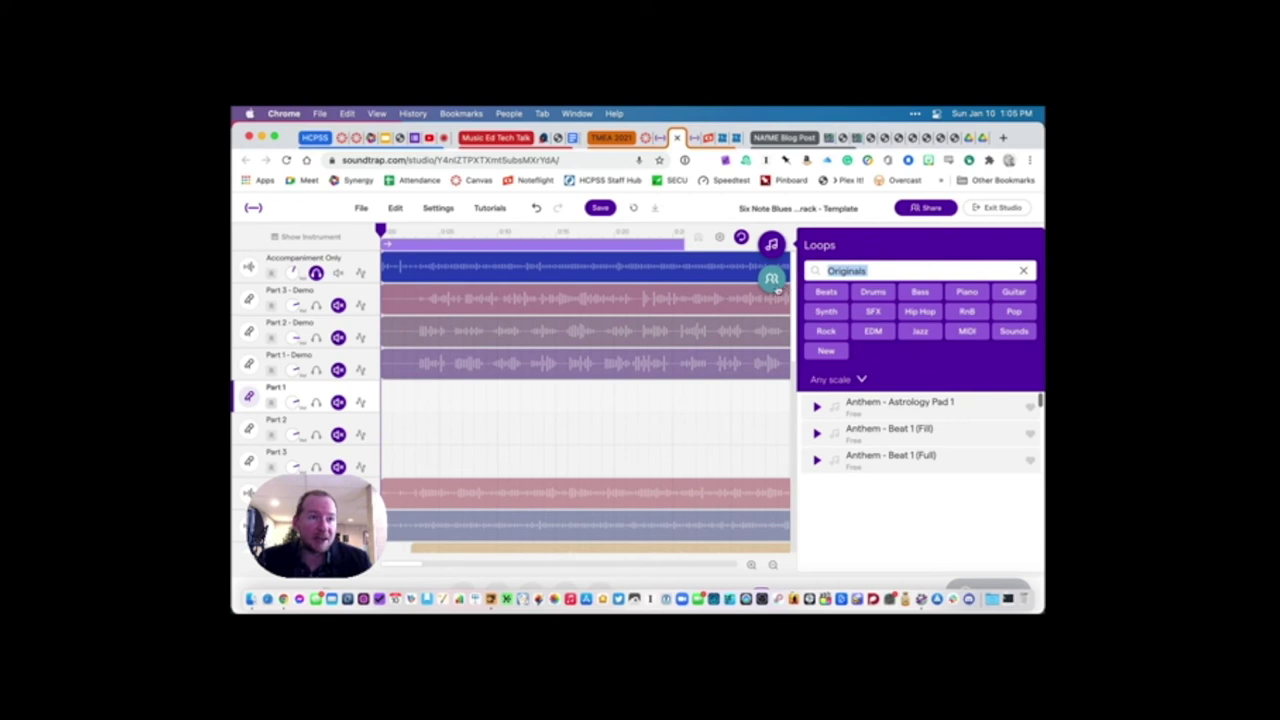
click(772, 280)
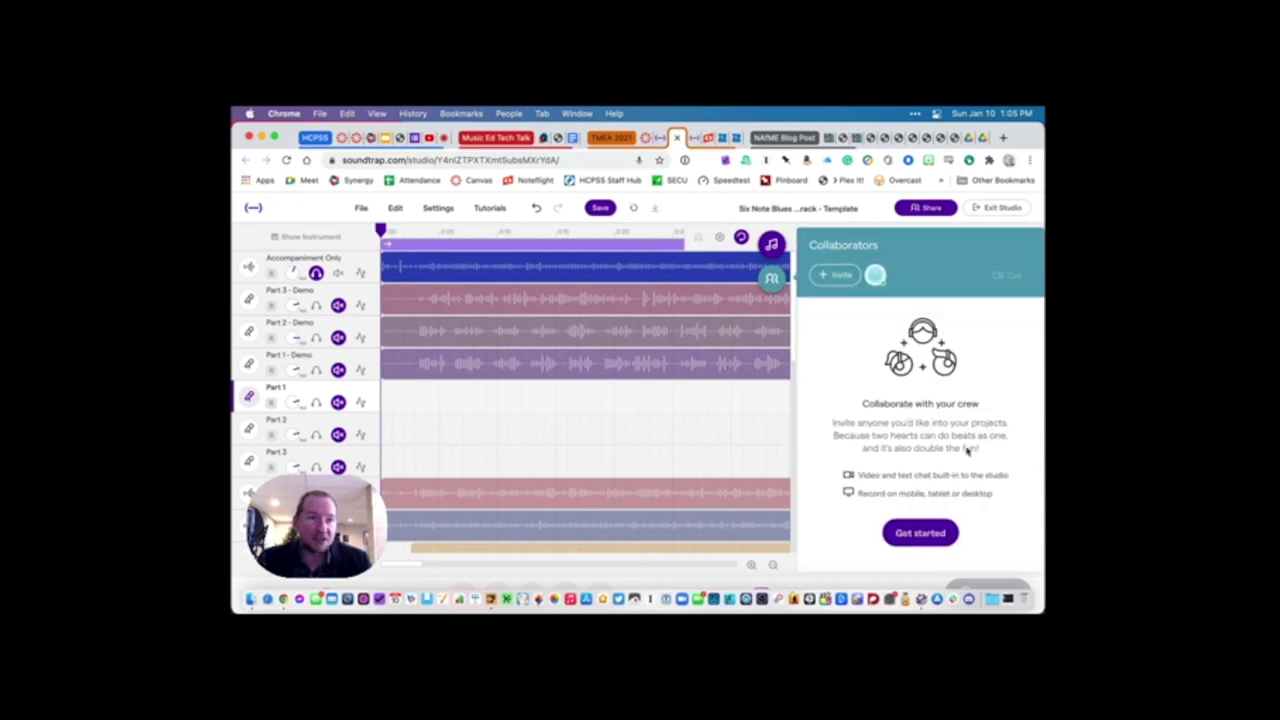
click(776, 282)
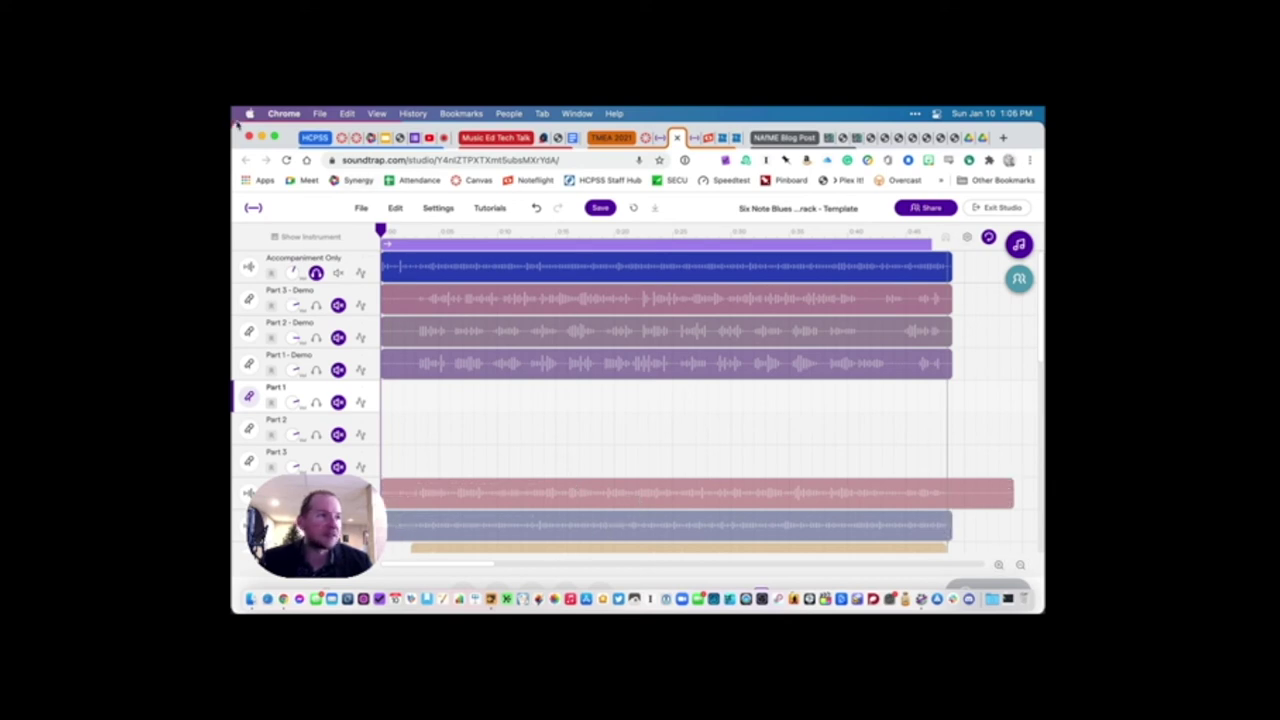
- Play the opening of the Accompaniment Only track, stop it and return the playhead to the start
mouse_move(237, 118)
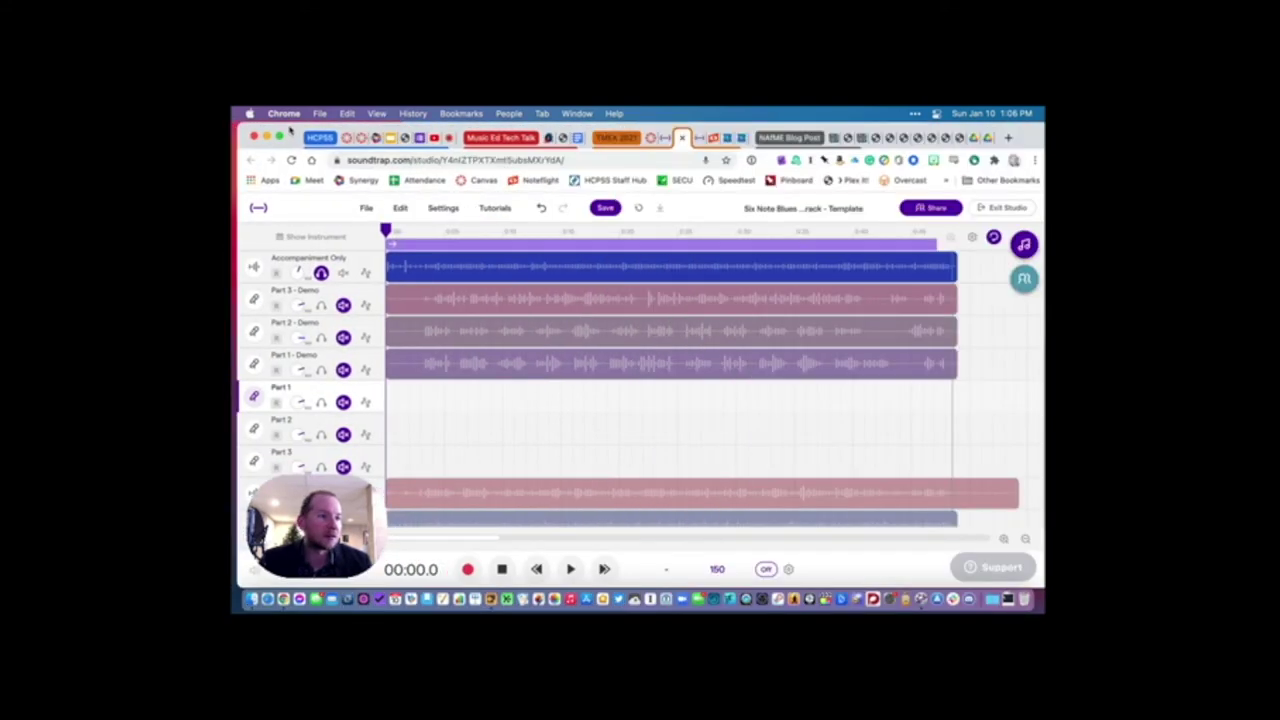
click(570, 569)
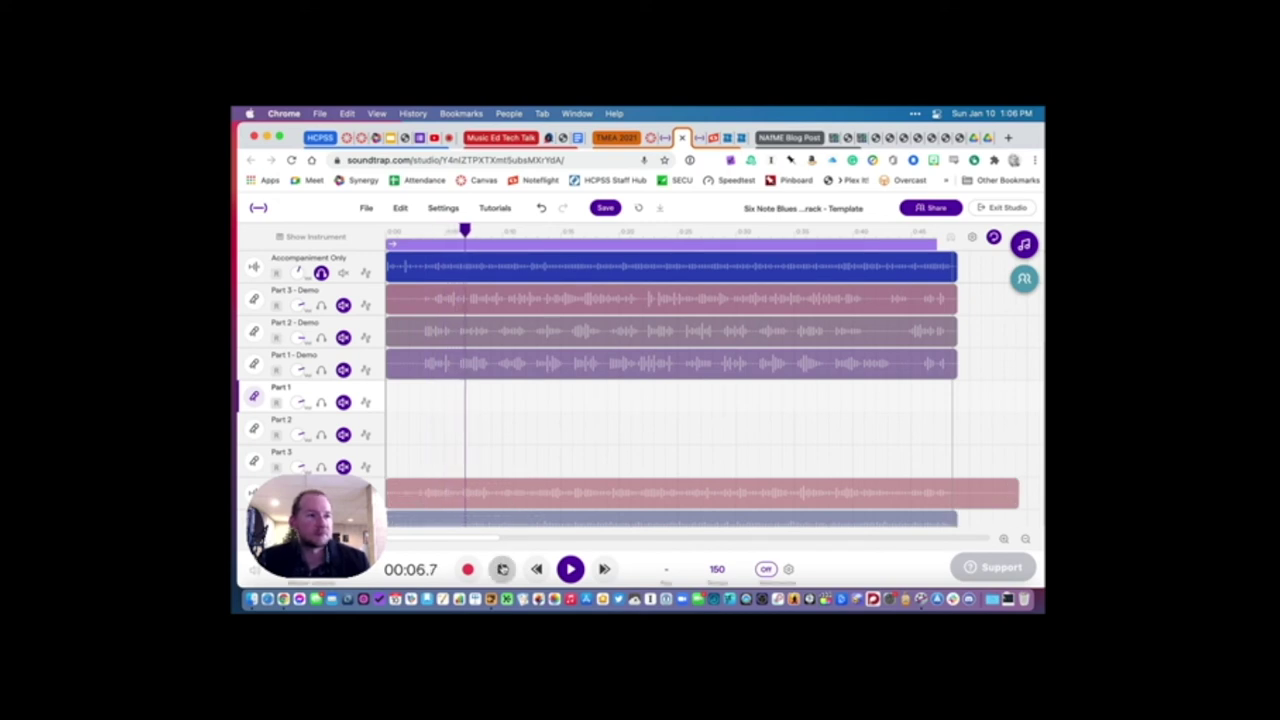
click(503, 569)
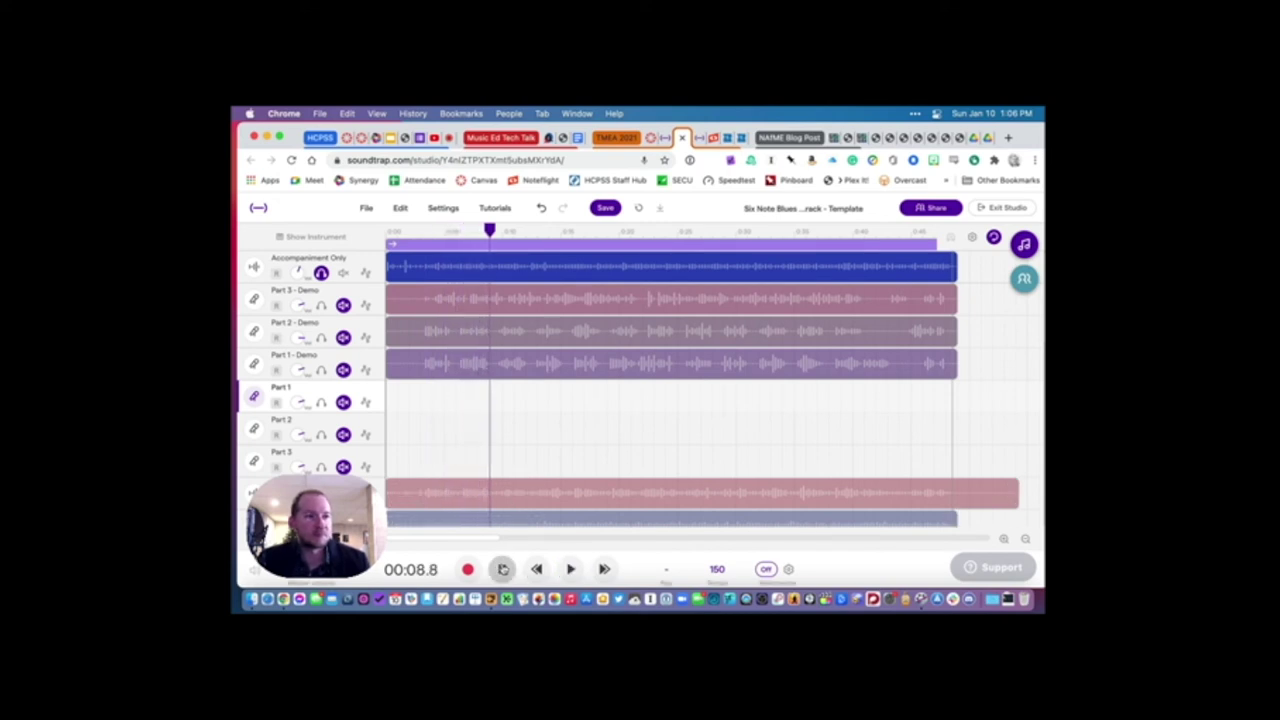
drag(490, 231, 438, 230)
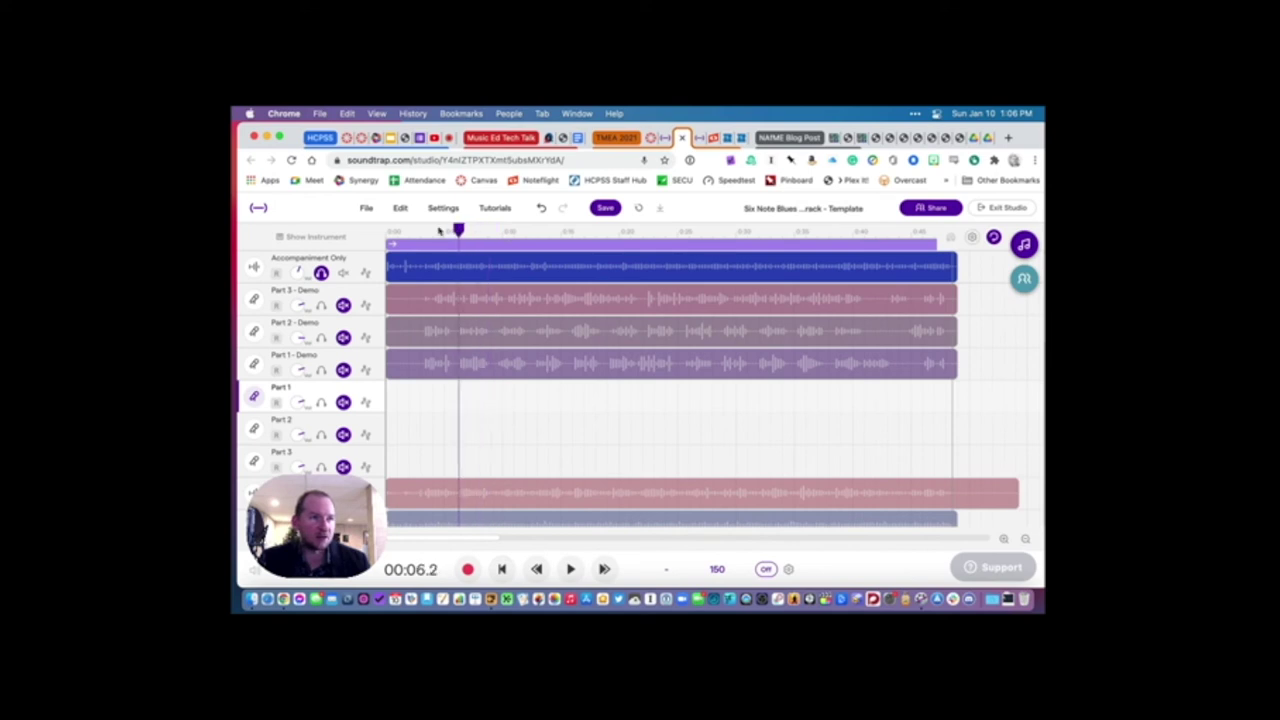
click(385, 231)
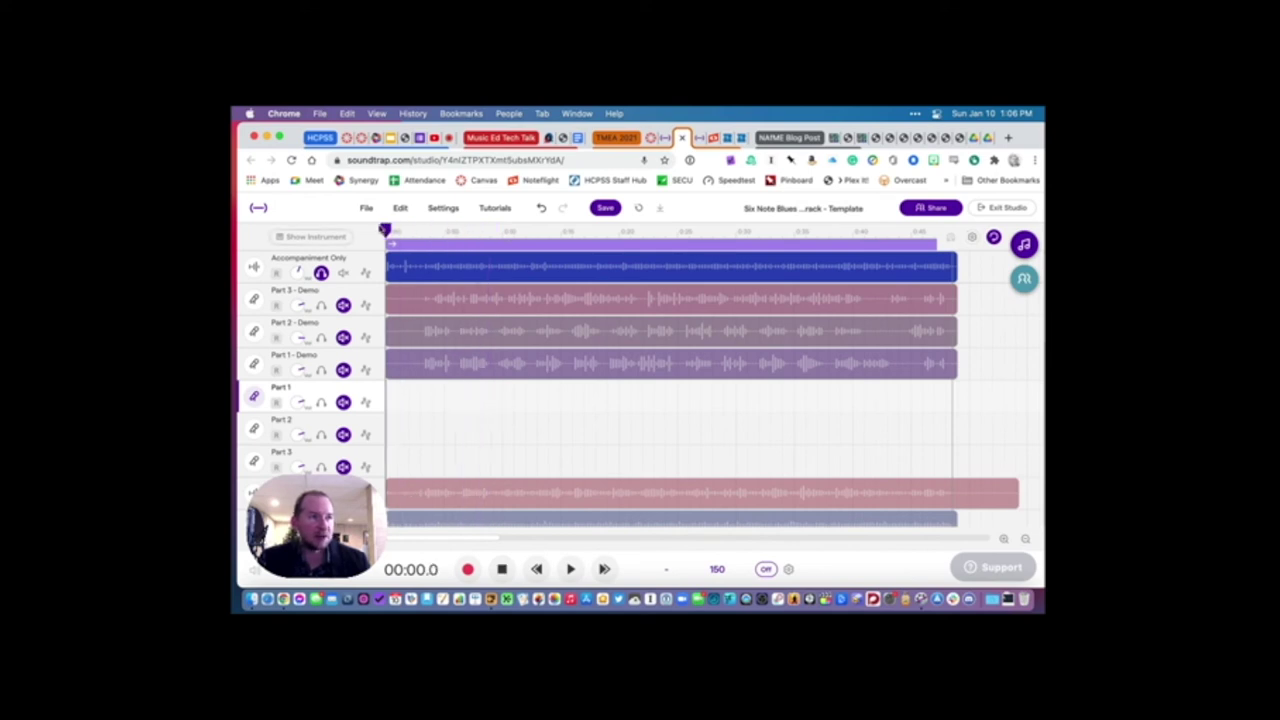
- Toggle the mute on Part 3 - Demo off and on, and look over the part, play-along and individual instrument demo tracks
click(343, 304)
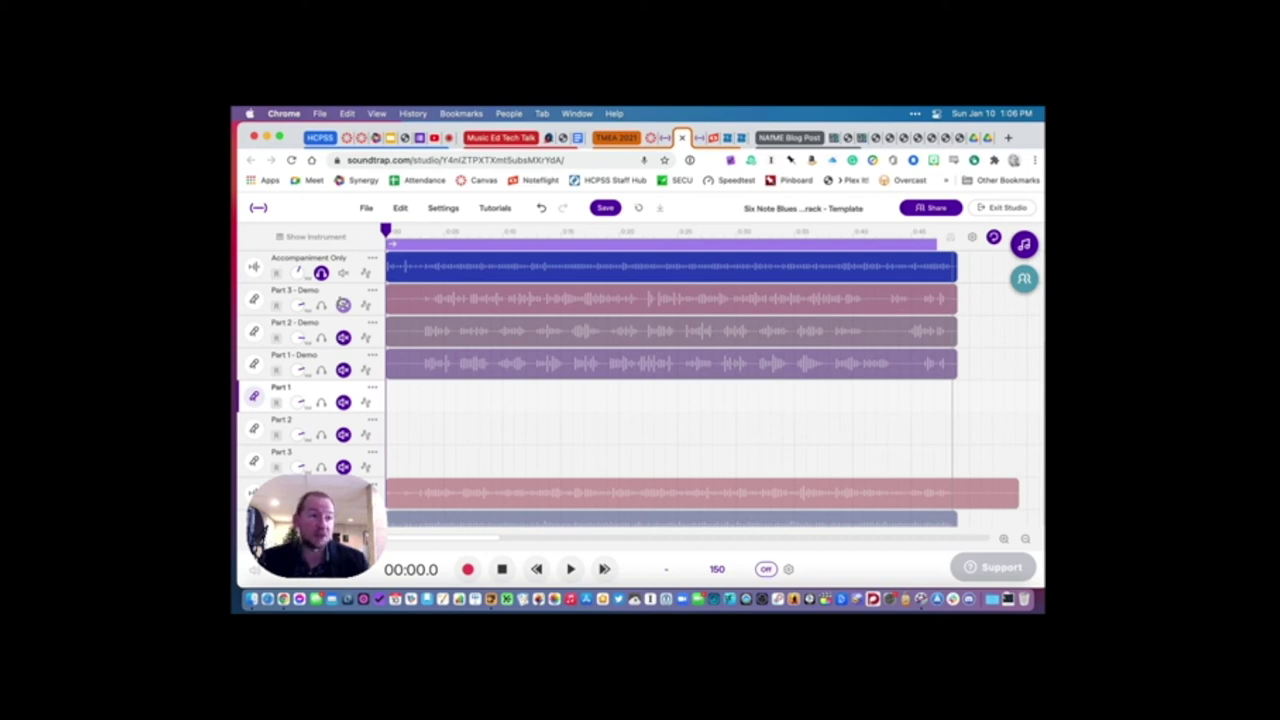
click(343, 304)
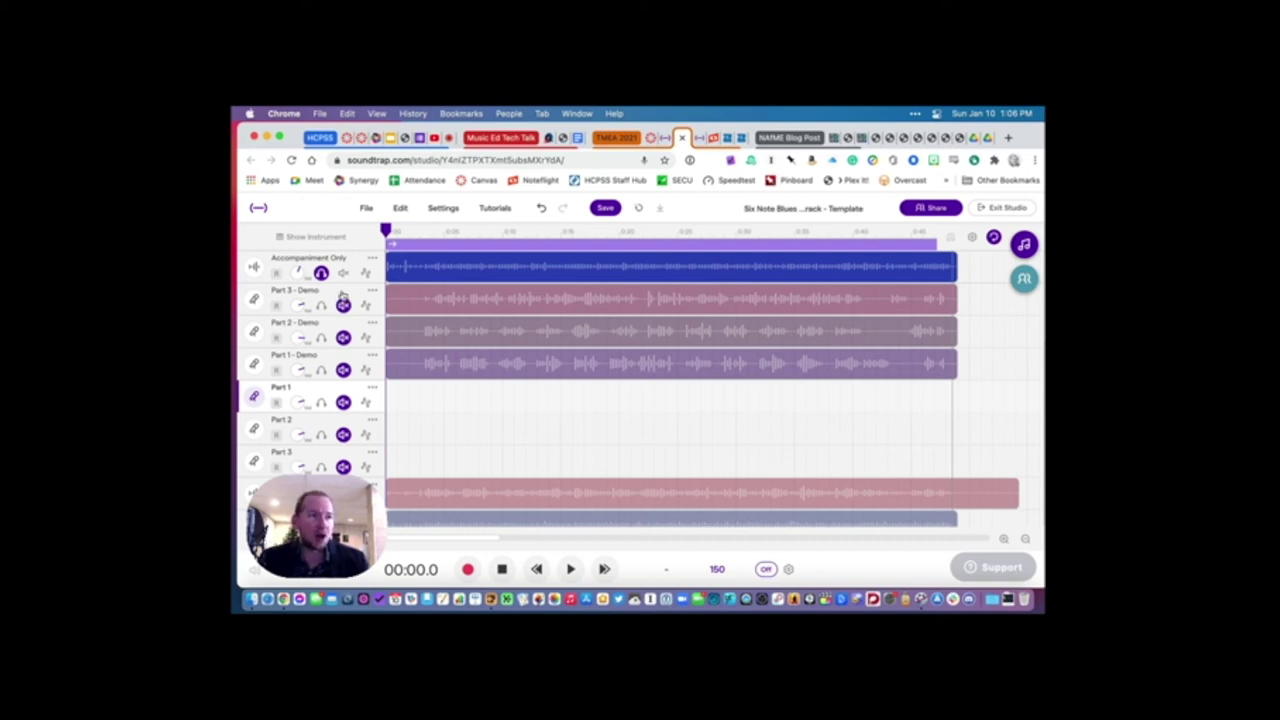
scroll(474, 400, down, 1)
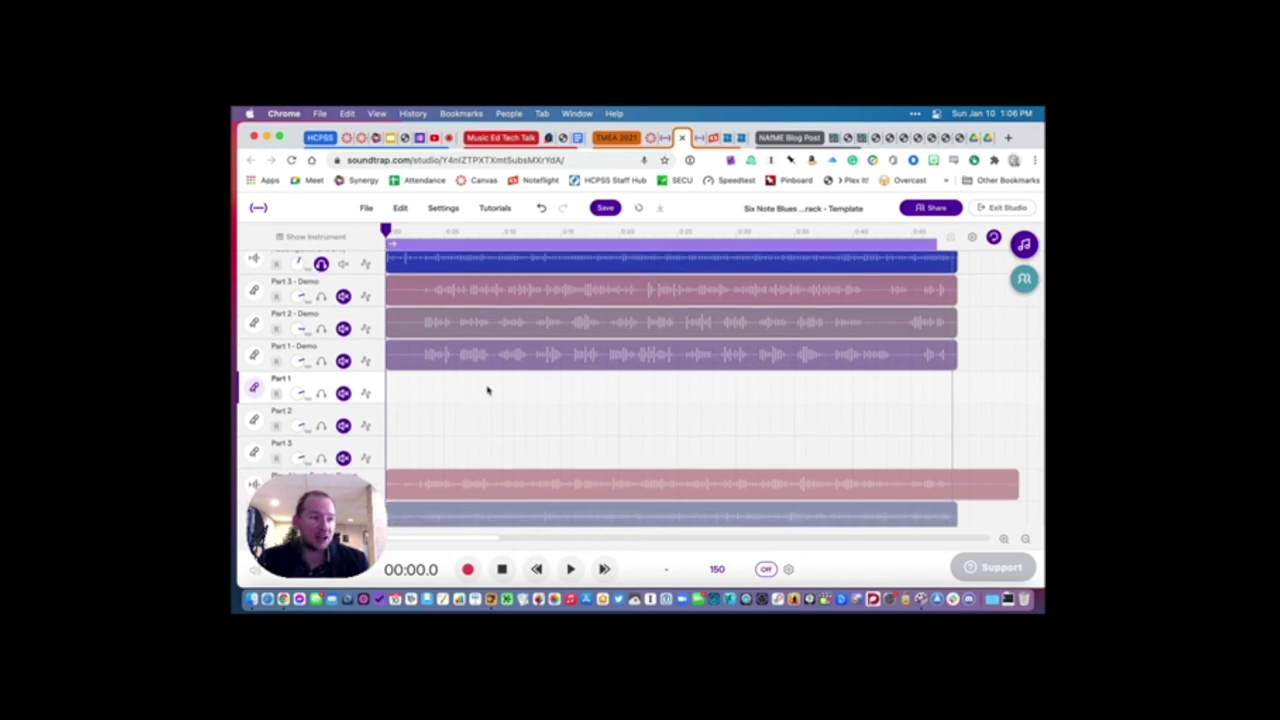
scroll(487, 390, down, 5)
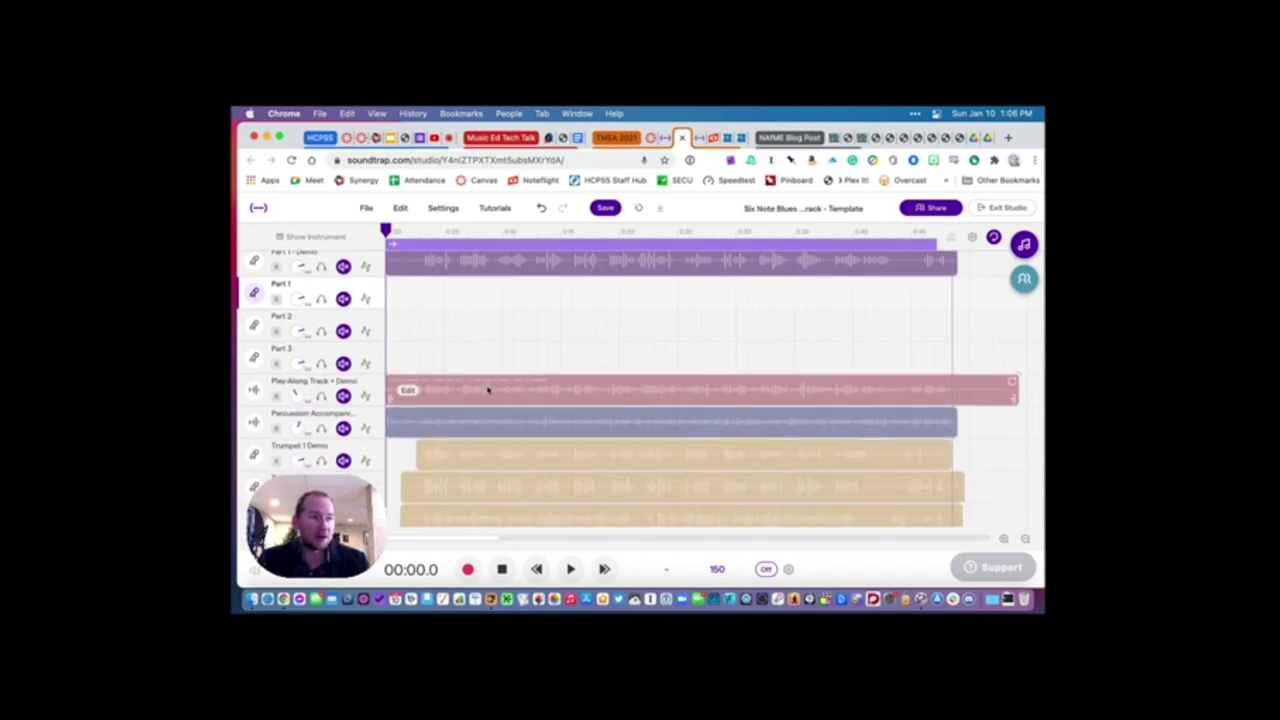
scroll(487, 390, down, 2)
click(461, 265)
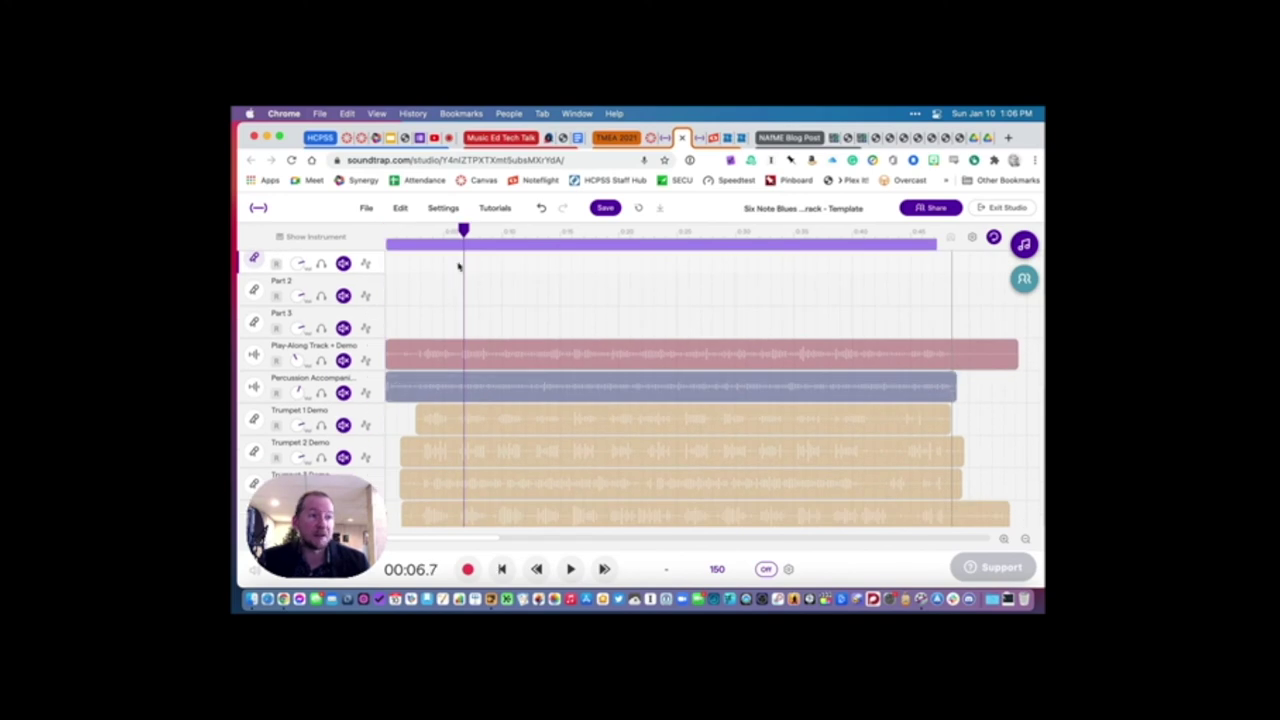
key(Return)
scroll(464, 330, up, 5)
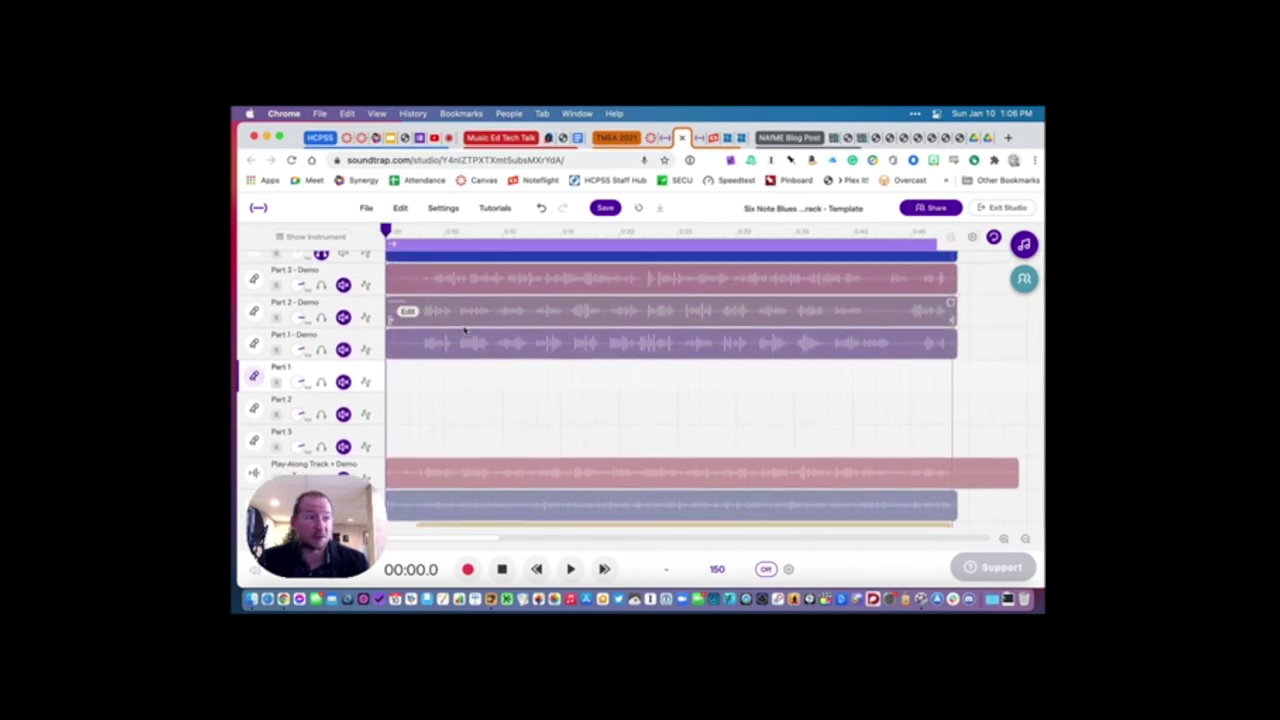
scroll(431, 389, up, 3)
scroll(486, 397, down, 5)
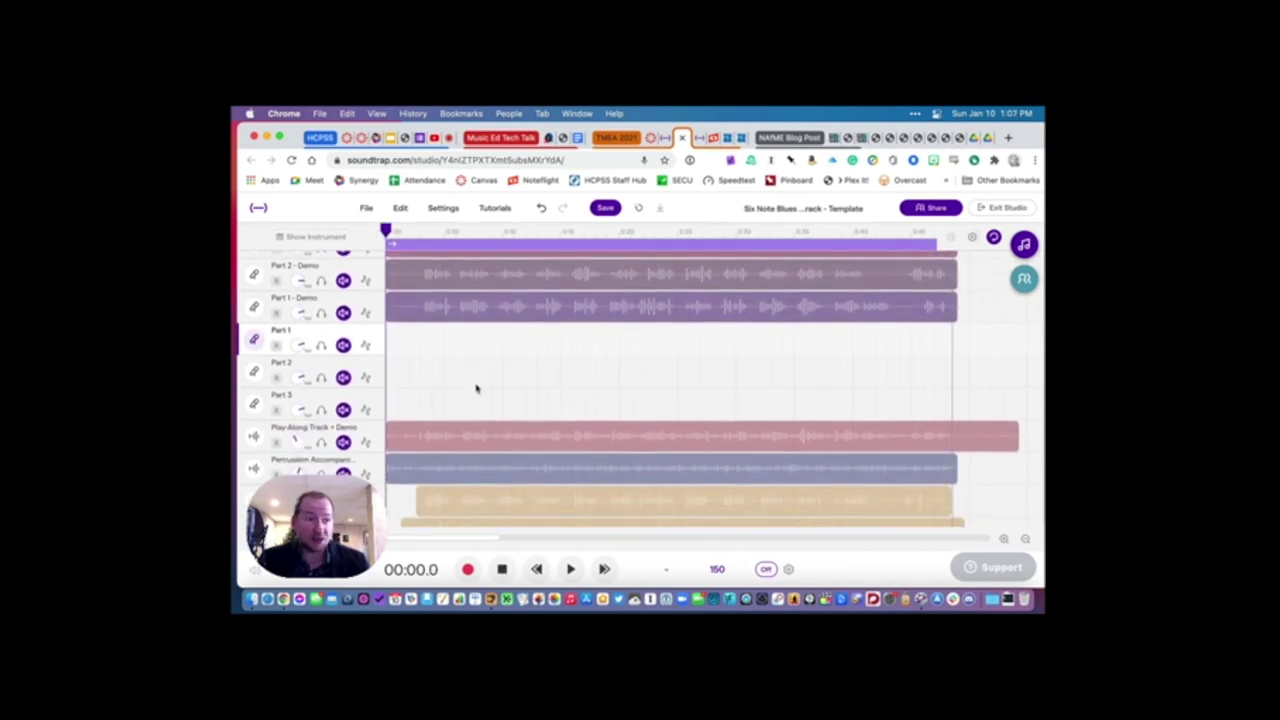
scroll(476, 388, down, 5)
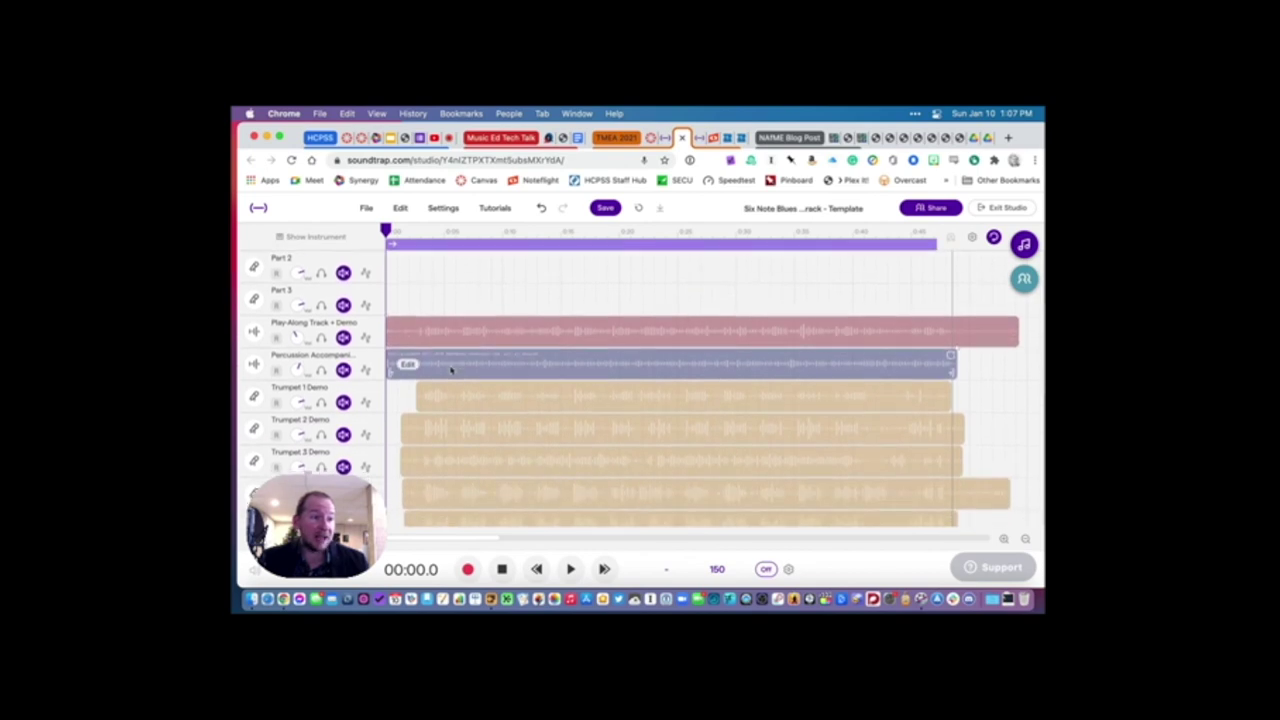
scroll(450, 370, down, 2)
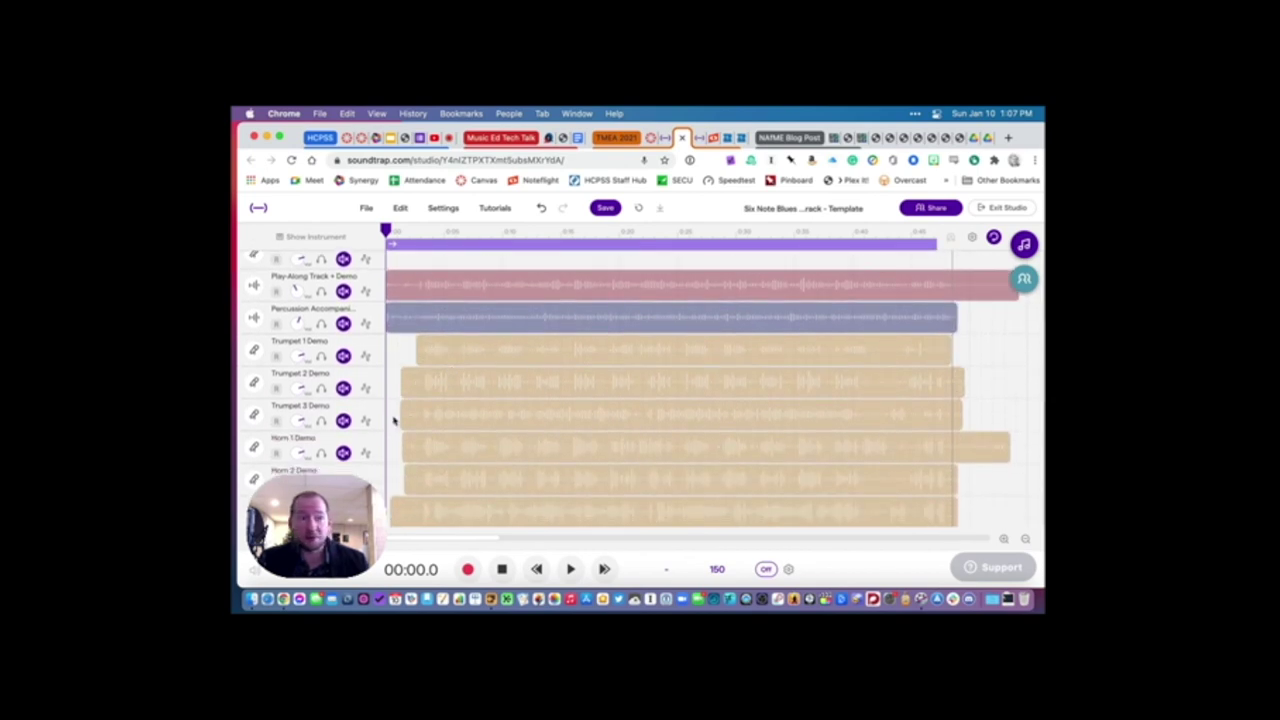
- Solo Horn 1 Demo, Horn 2 Demo and the demo track below them, and play back their opening together
click(321, 454)
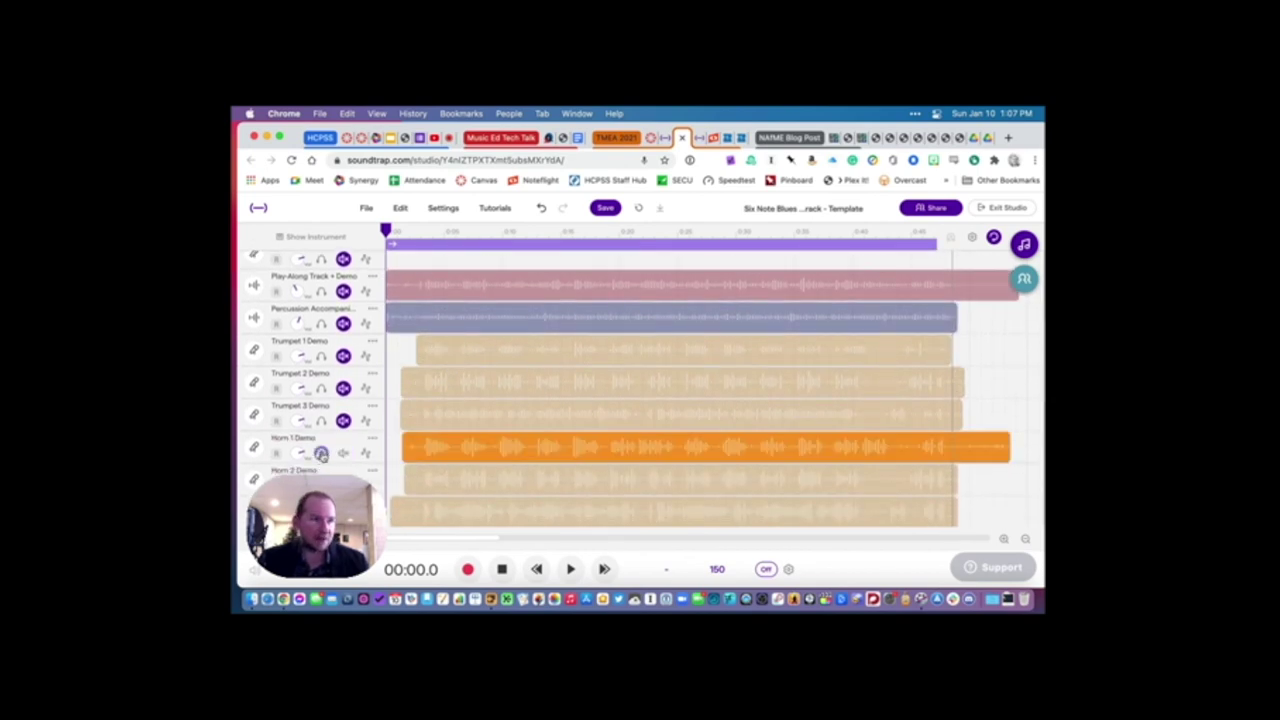
click(321, 486)
click(321, 518)
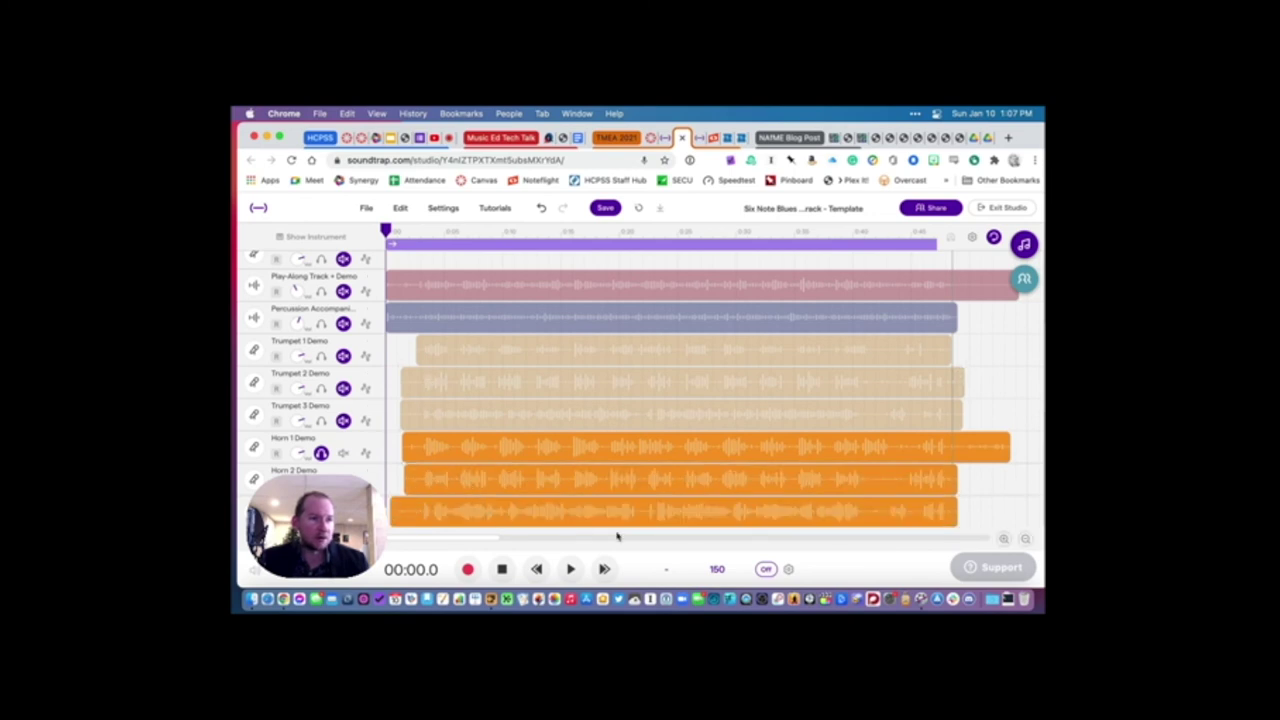
click(570, 568)
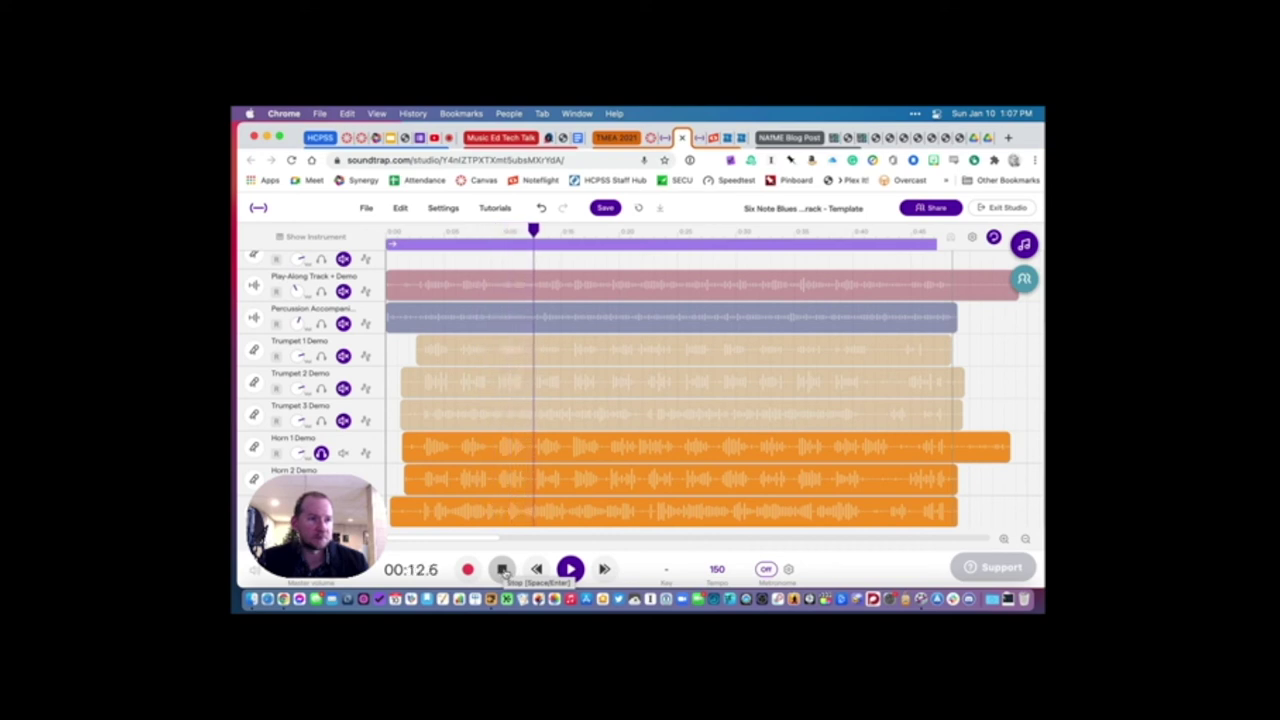
click(503, 569)
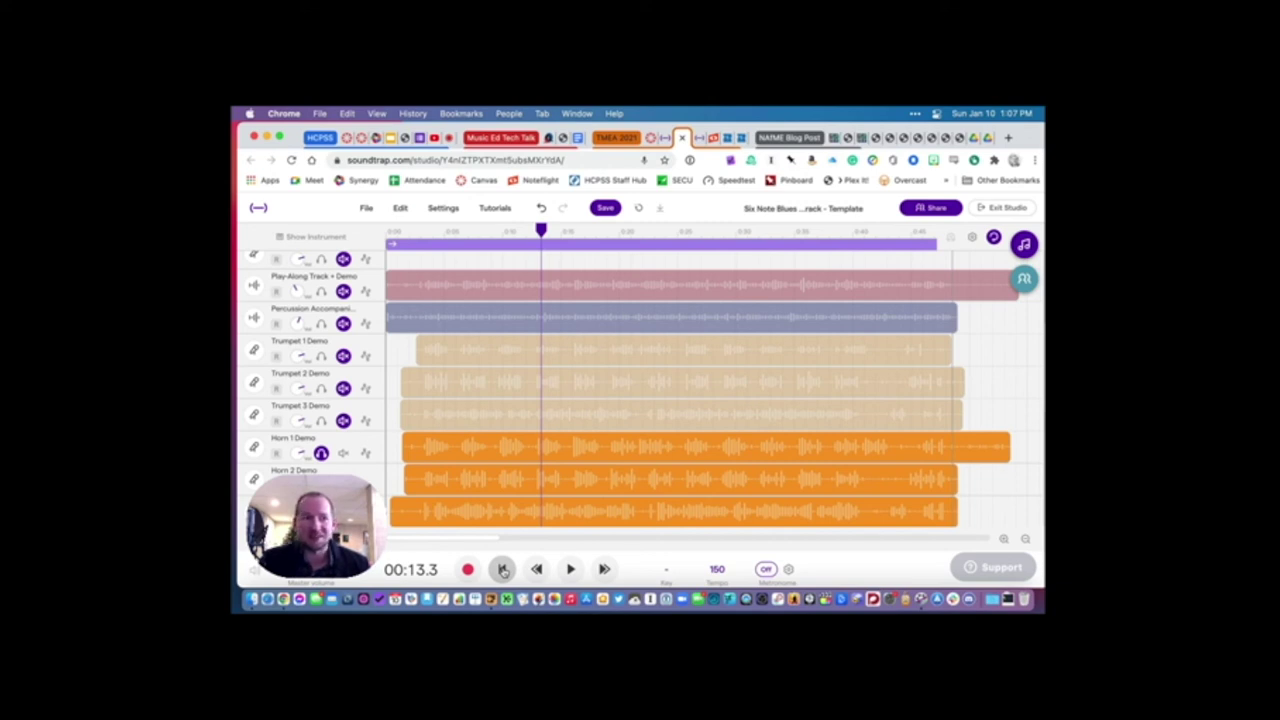
- Turn off solo on Horn 2 Demo and the track below it, keeping Horn 1 Demo soloed, and move the playhead to about 3.3 seconds
scroll(500, 424, down, 1)
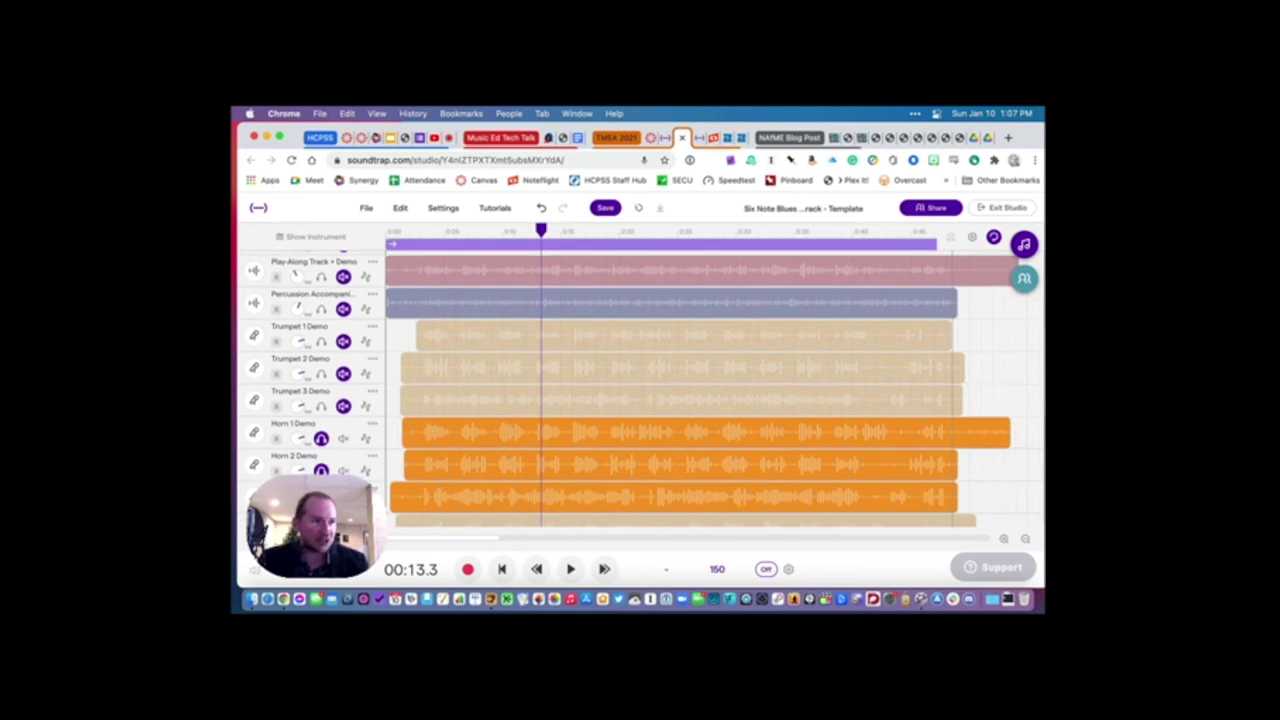
click(321, 470)
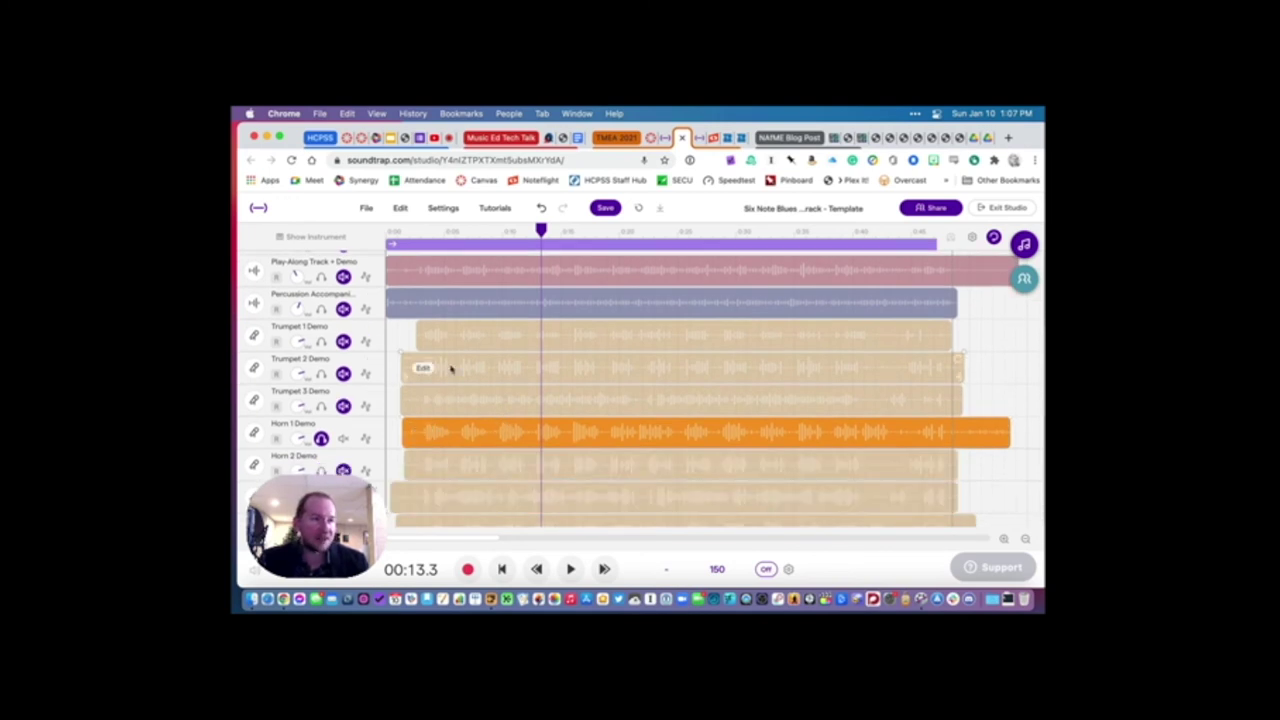
click(425, 230)
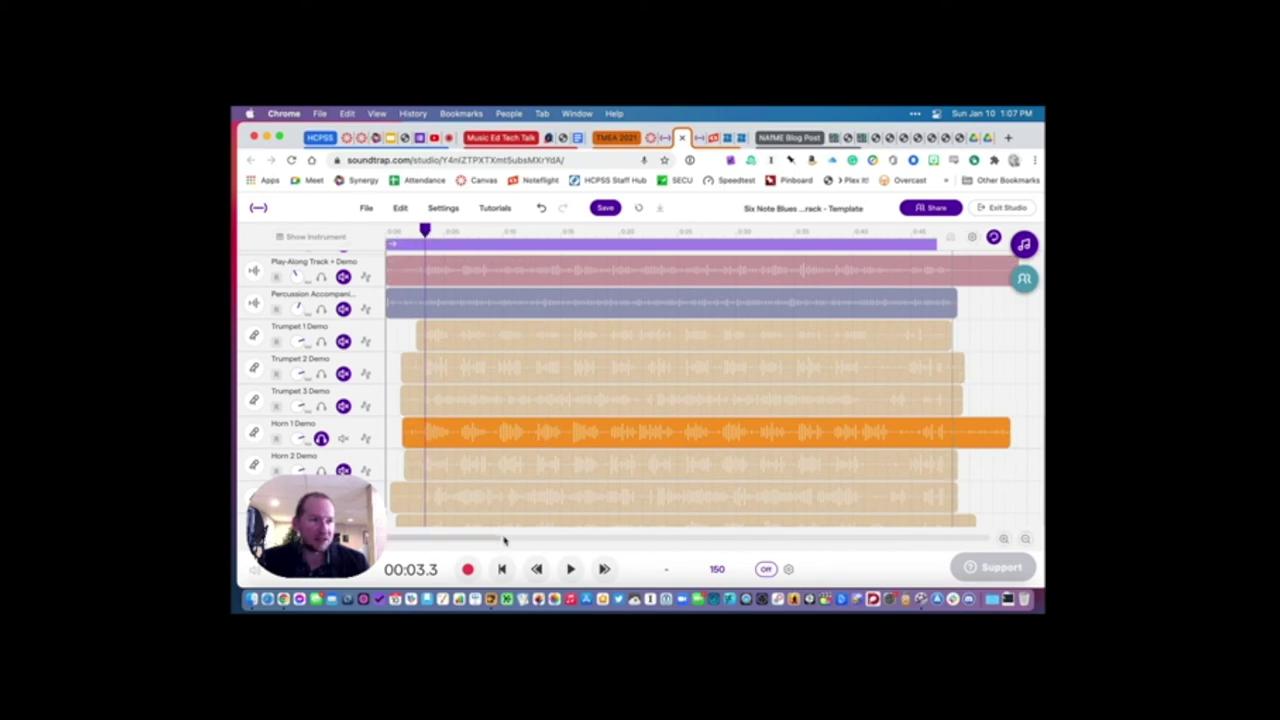
- Play back the soloed Horn 1 Demo from about 3.3 seconds, stop it and look over the template's tracks
click(570, 569)
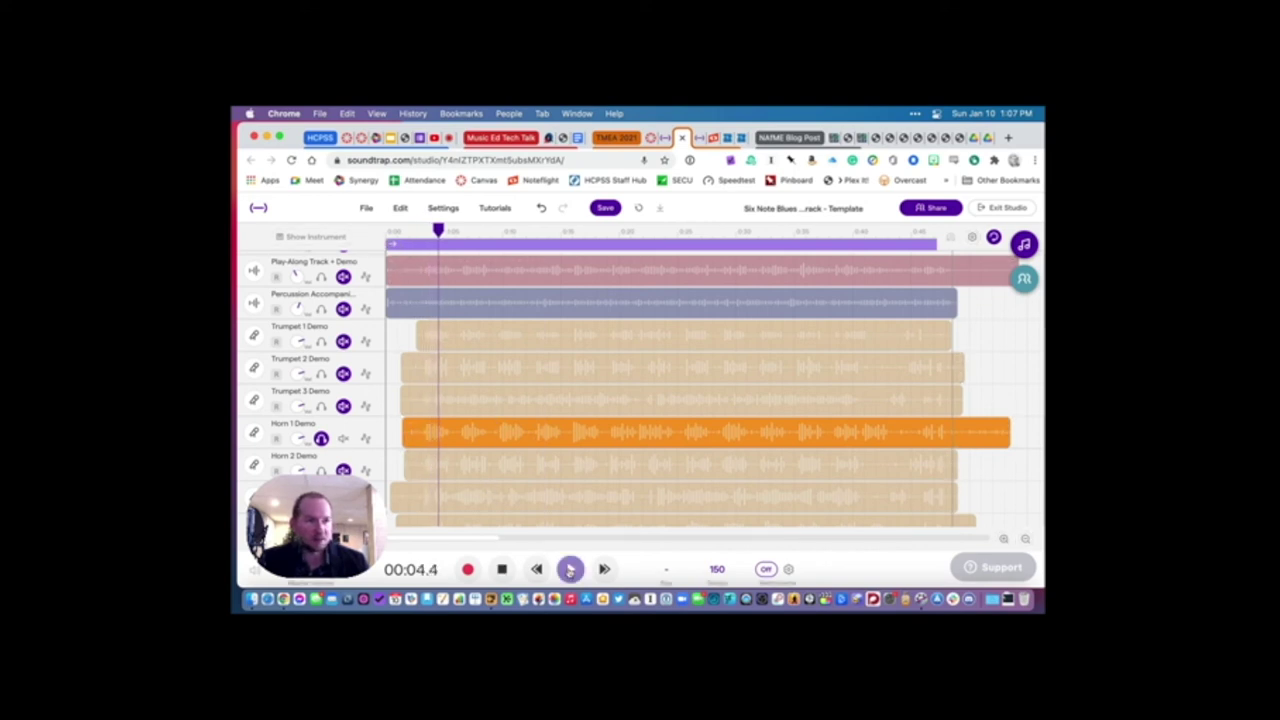
click(502, 569)
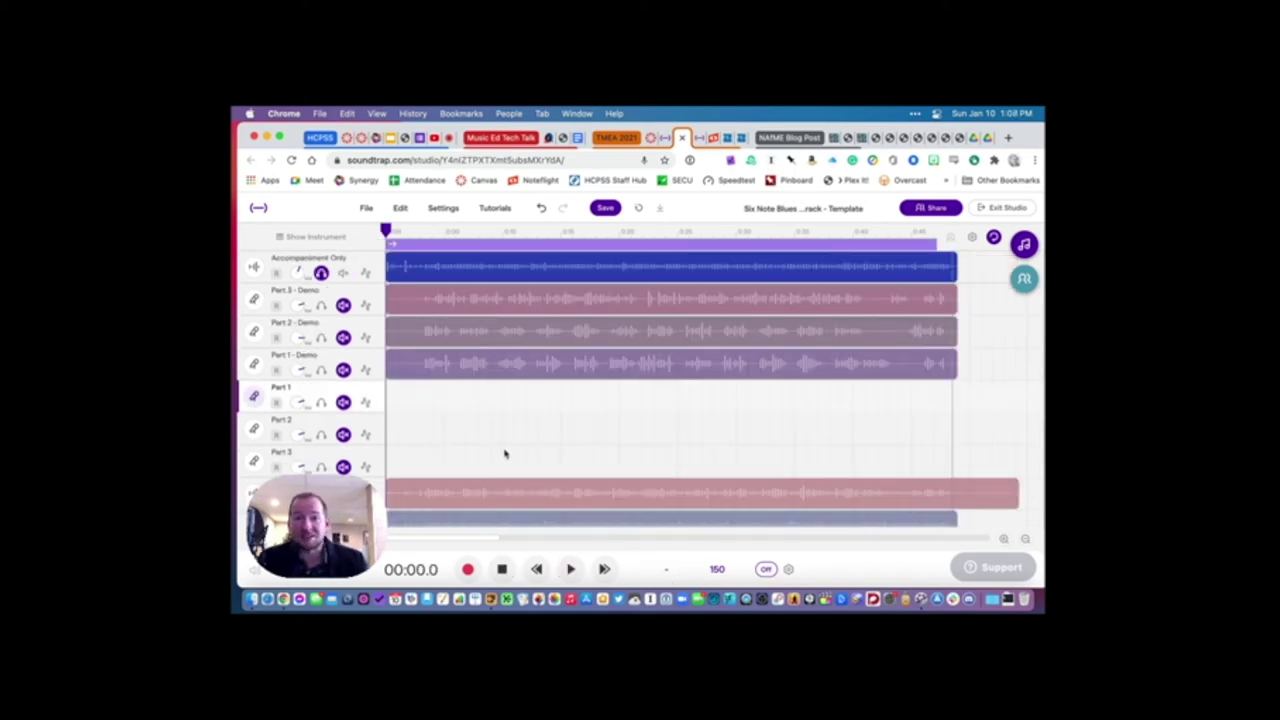
scroll(504, 456, down, 1)
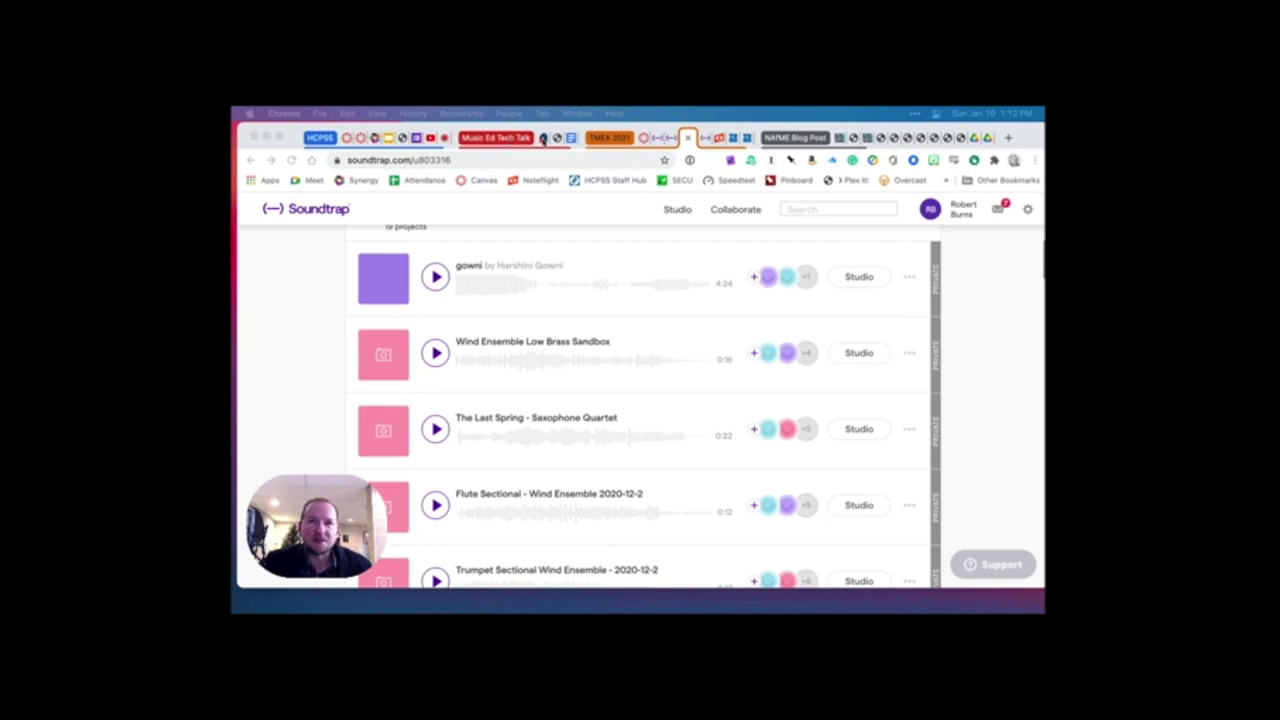
- Switch to Flipgrid and look over the Symphonic Band Brass and Percussion topics and the responses to Record a Breathing Exercise in Flipgrid #1
click(638, 138)
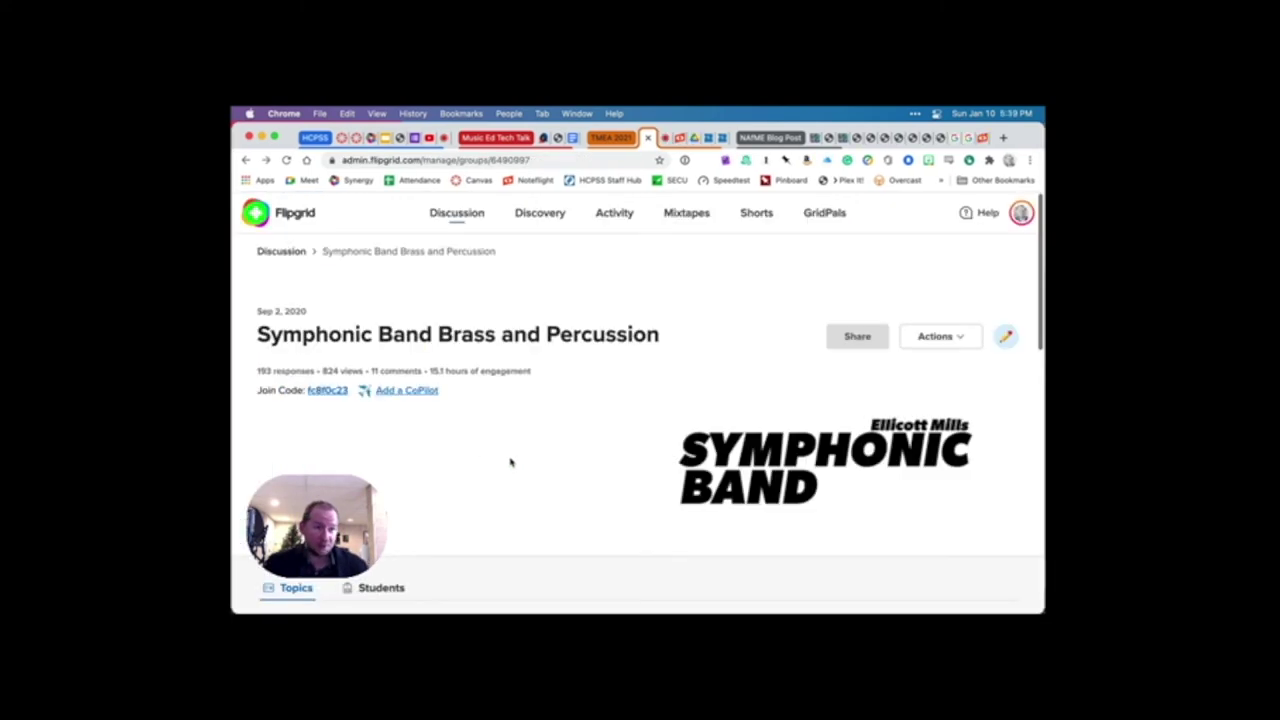
scroll(508, 458, down, 10)
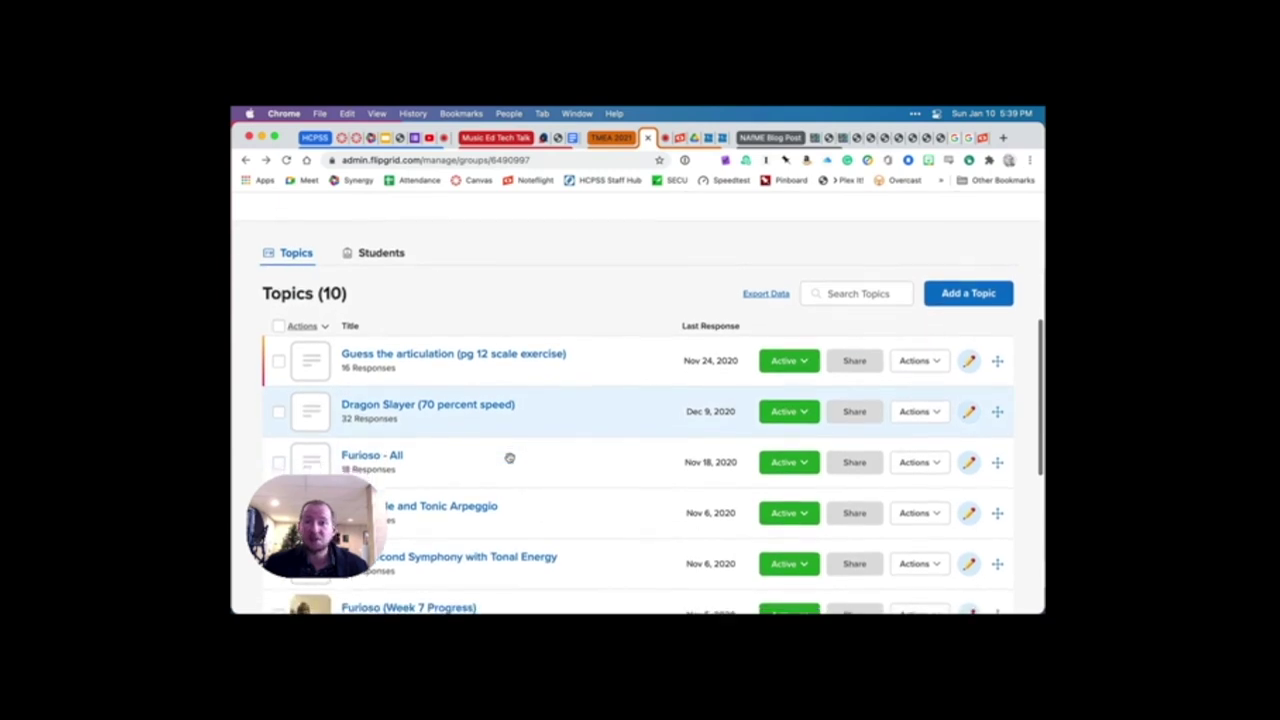
scroll(508, 458, down, 5)
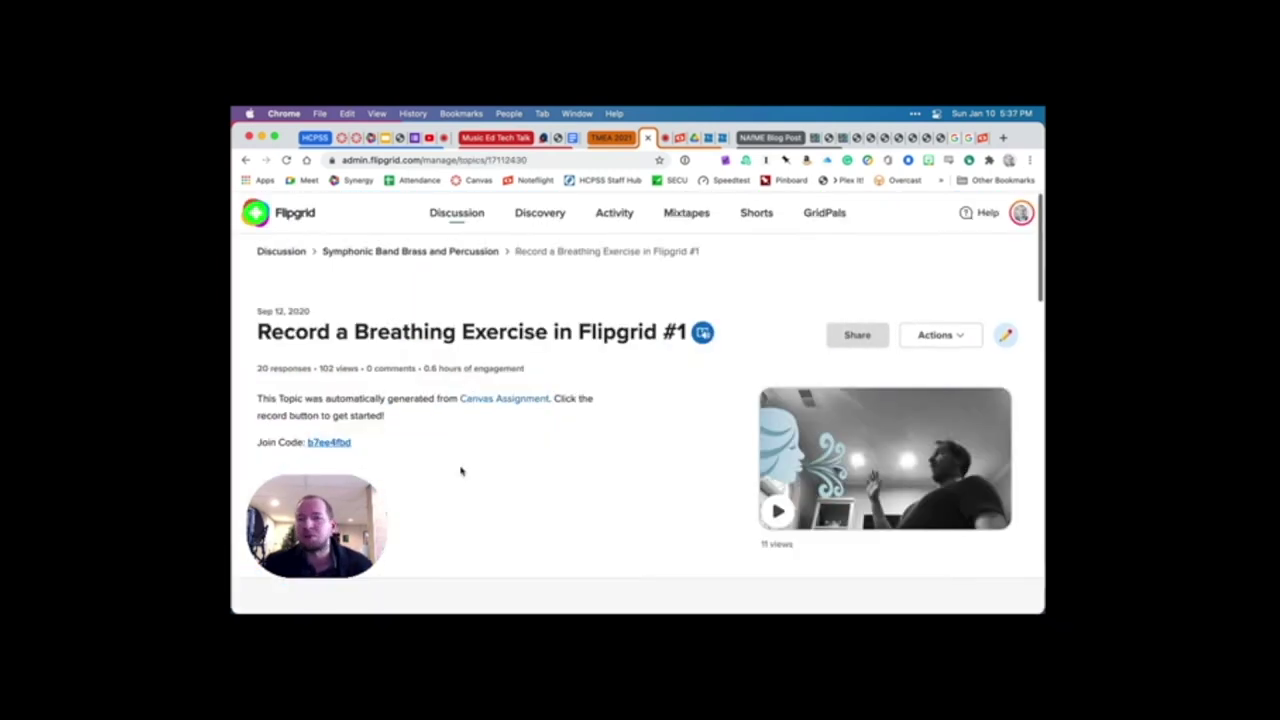
scroll(461, 471, down, 5)
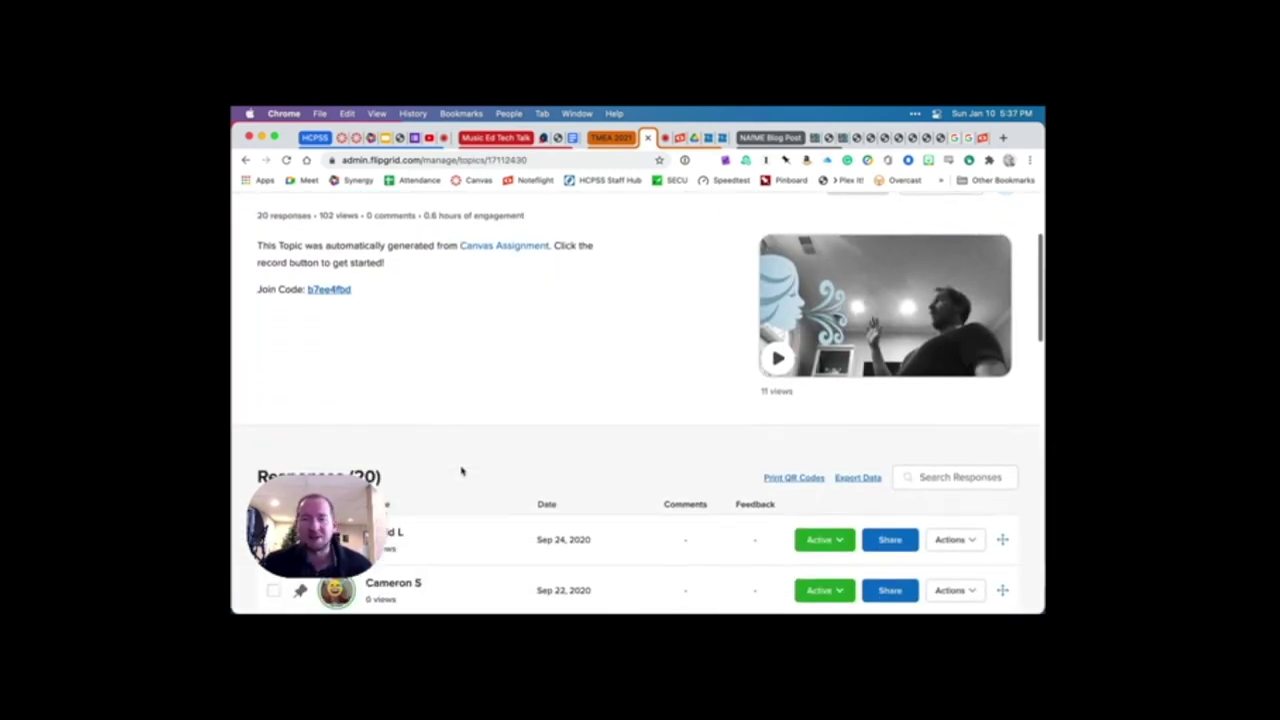
scroll(460, 467, down, 7)
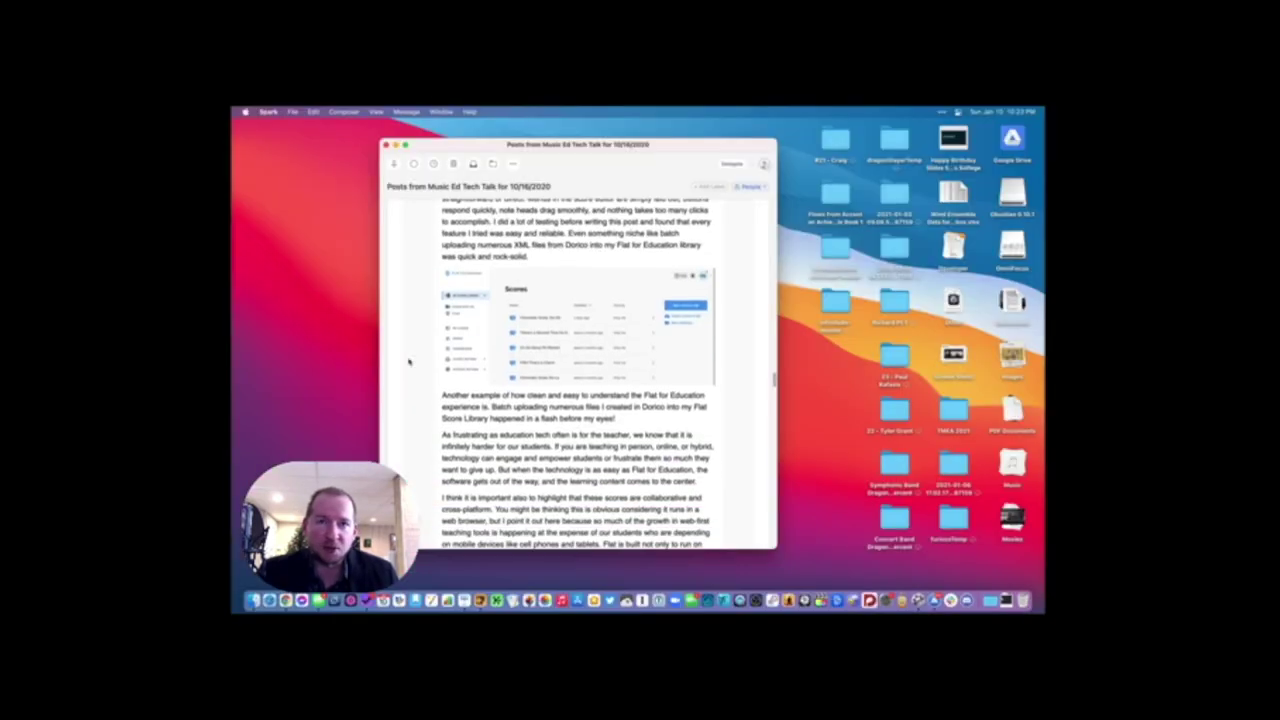
- Skim the Posts from Music Ed Tech Talk for 10/16/2020 newsletter in Spark, through the article on Apple's Keynote in online learning
scroll(409, 362, down, 10)
scroll(409, 362, down, 10)
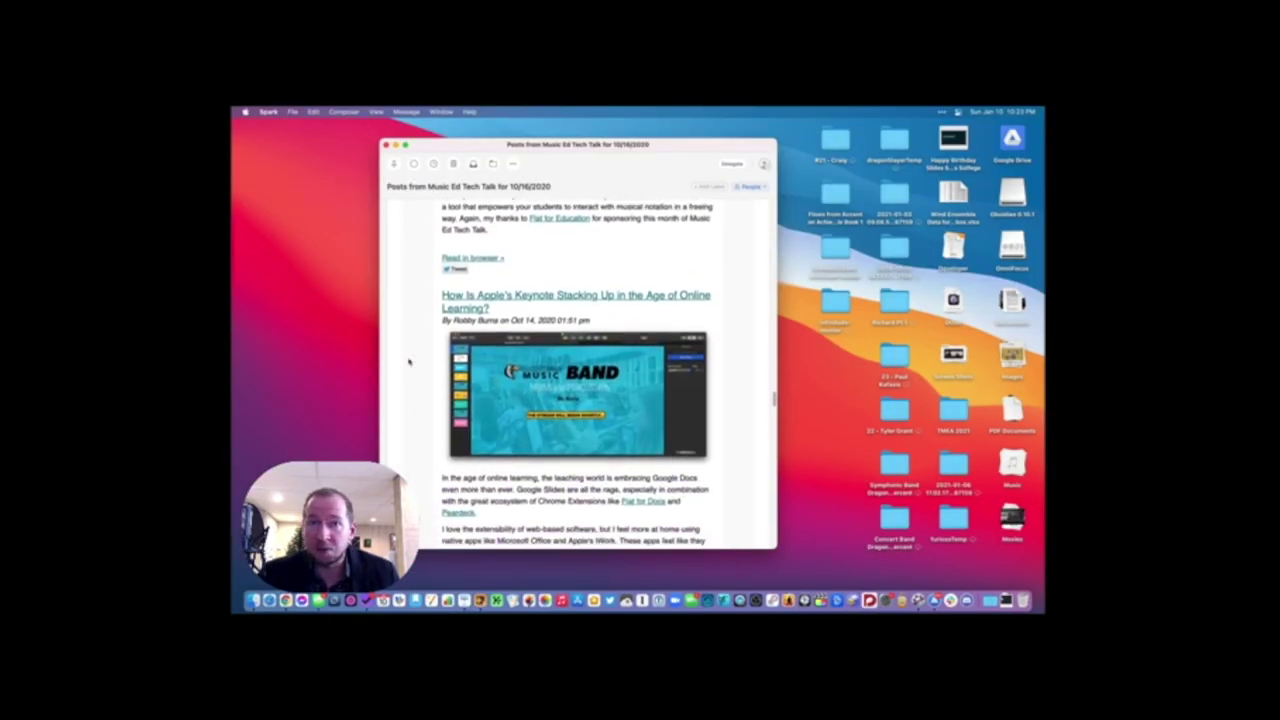
scroll(409, 362, down, 10)
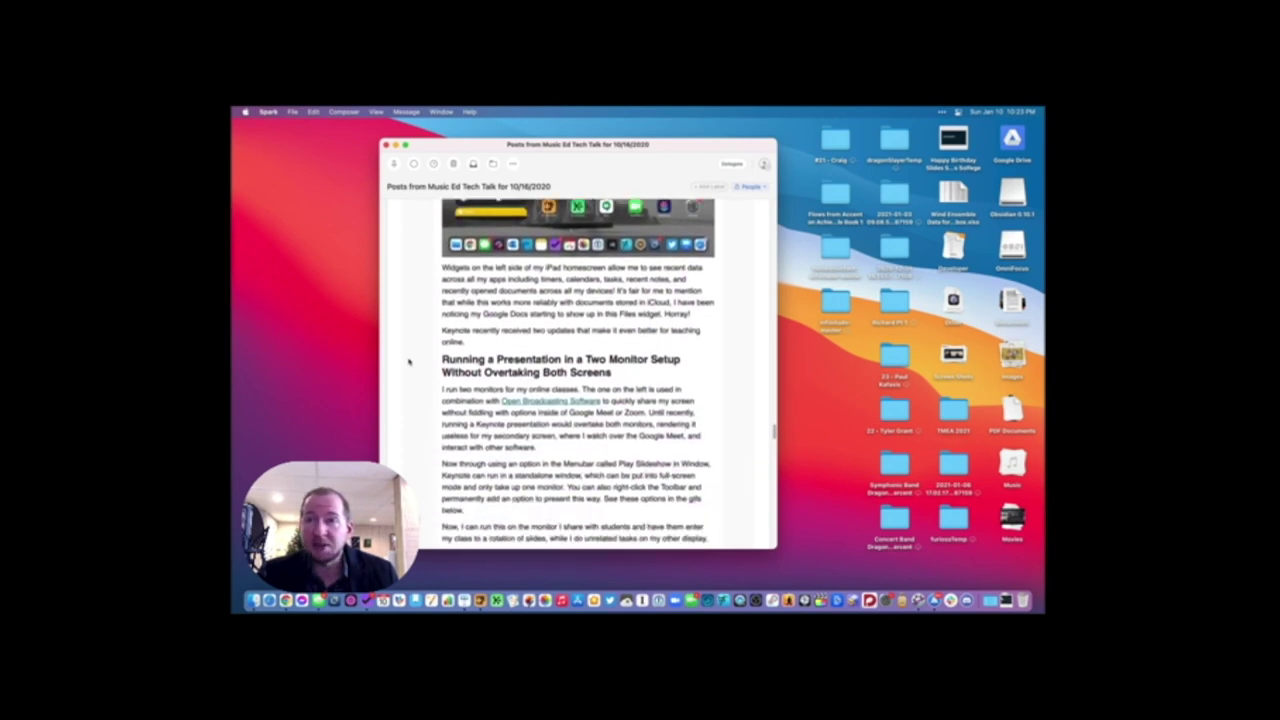